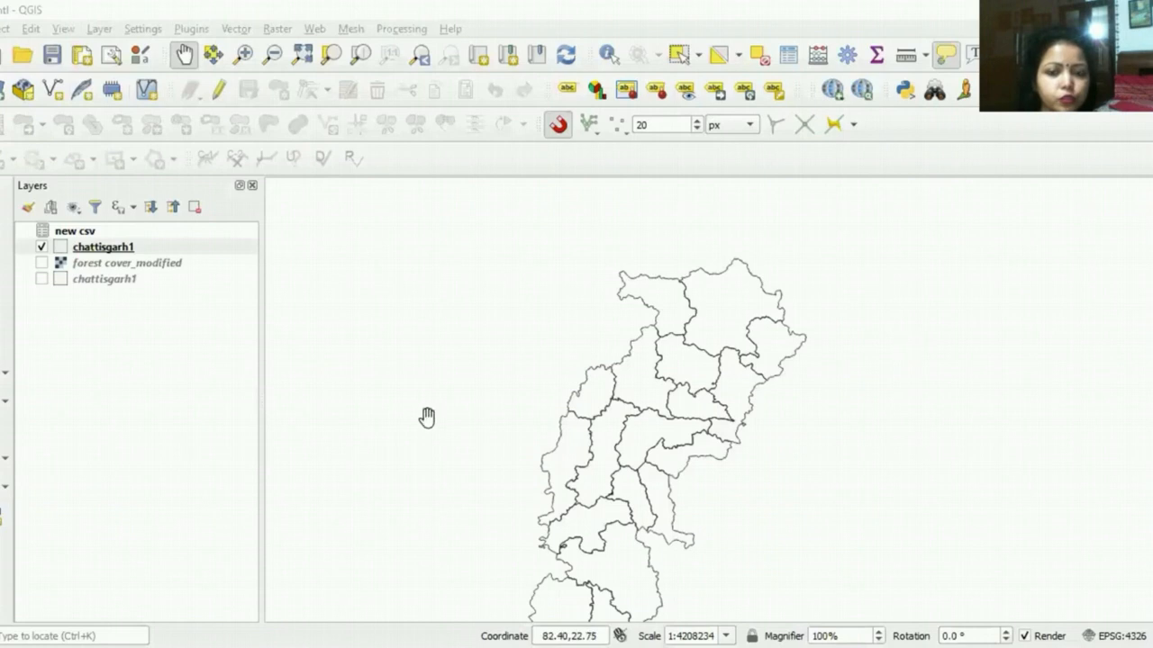
# Step: Compare the forest cover_modified raster with the district boundaries by showing the raster and hiding the upper chattisgarh1 layer
pyautogui.moveTo(631, 420); pyautogui.dragTo(651, 324)
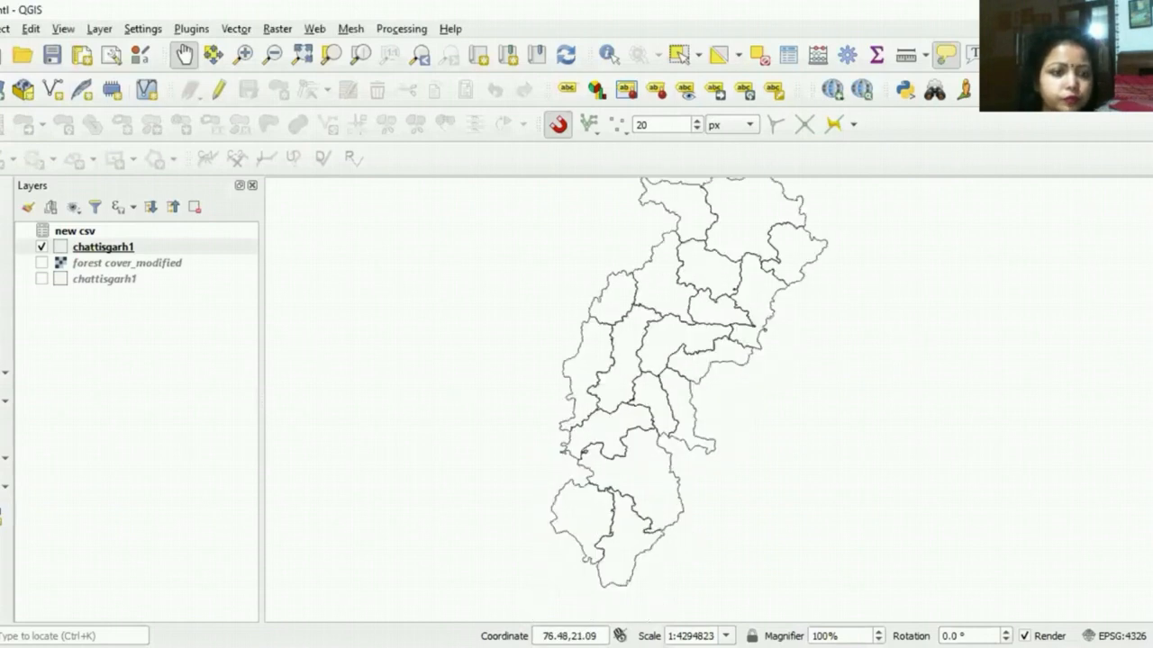
pyautogui.click(40, 263)
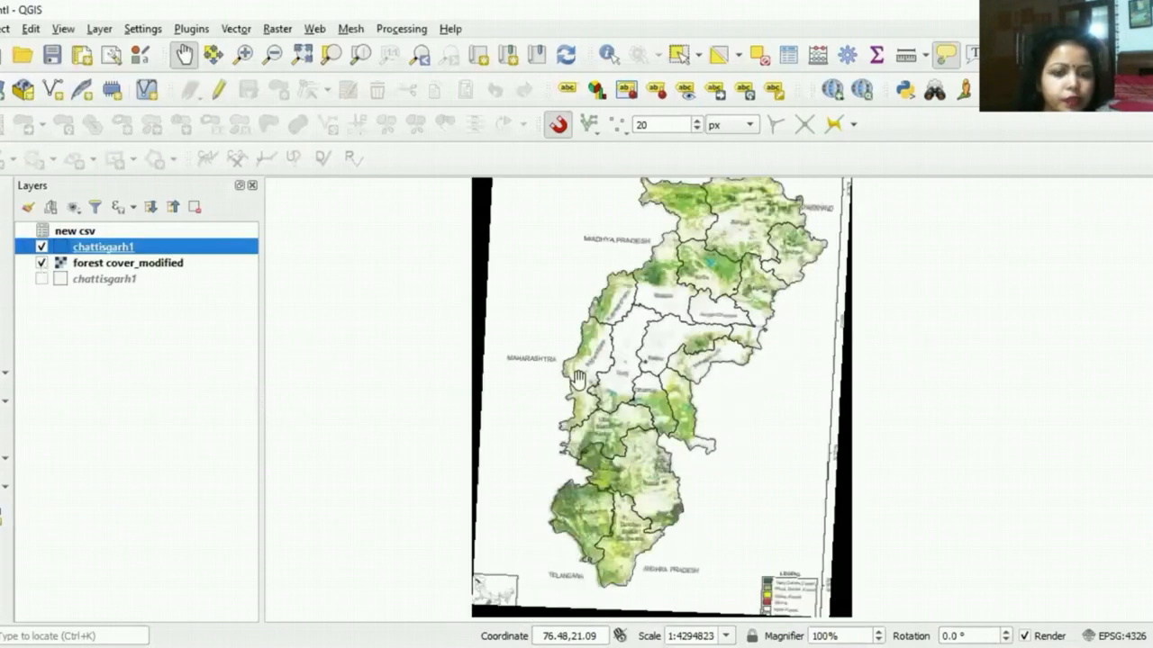
pyautogui.moveTo(700, 370); pyautogui.dragTo(701, 395)
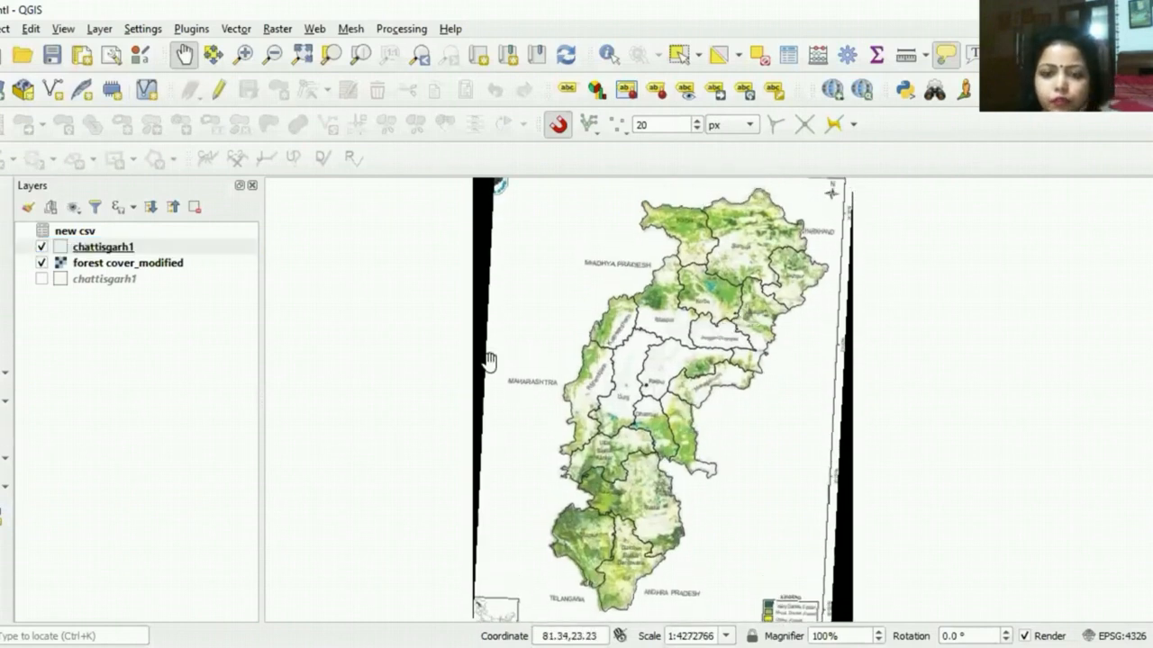
pyautogui.click(41, 248)
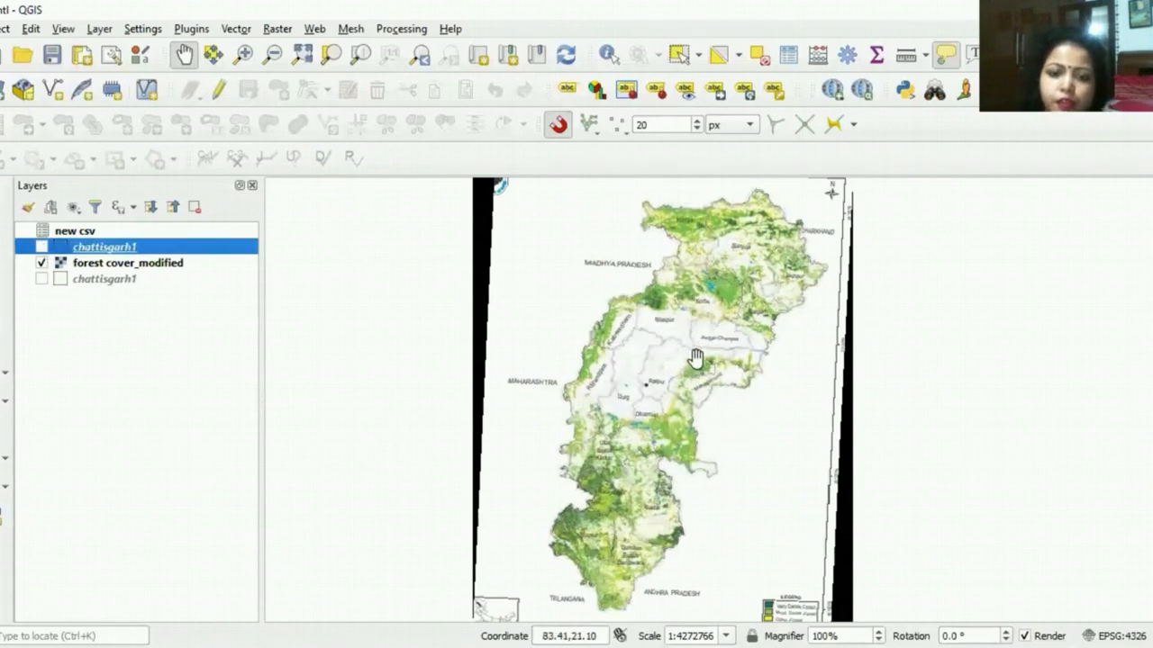
# Step: Remove the new csv table layer from the project
pyautogui.click(87, 232)
pyautogui.rightClick(89, 236)
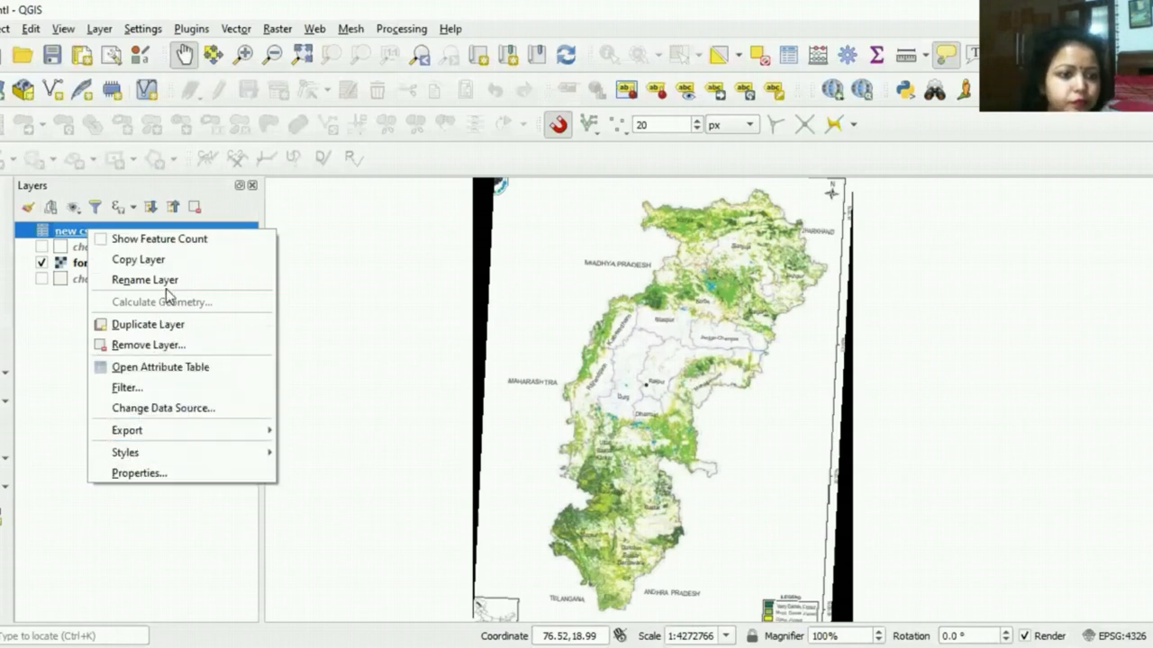
pyautogui.click(167, 344)
pyautogui.click(546, 350)
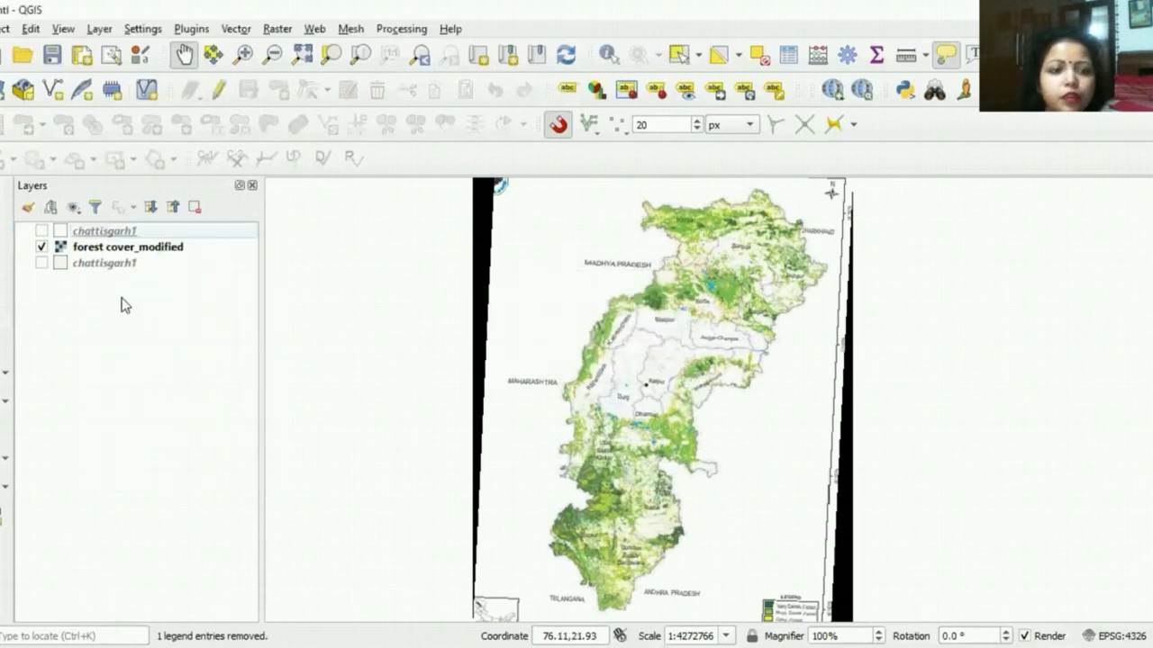
# Step: Display only the upper chattisgarh1 boundary layer and check its attribute table
pyautogui.click(41, 247)
pyautogui.click(40, 231)
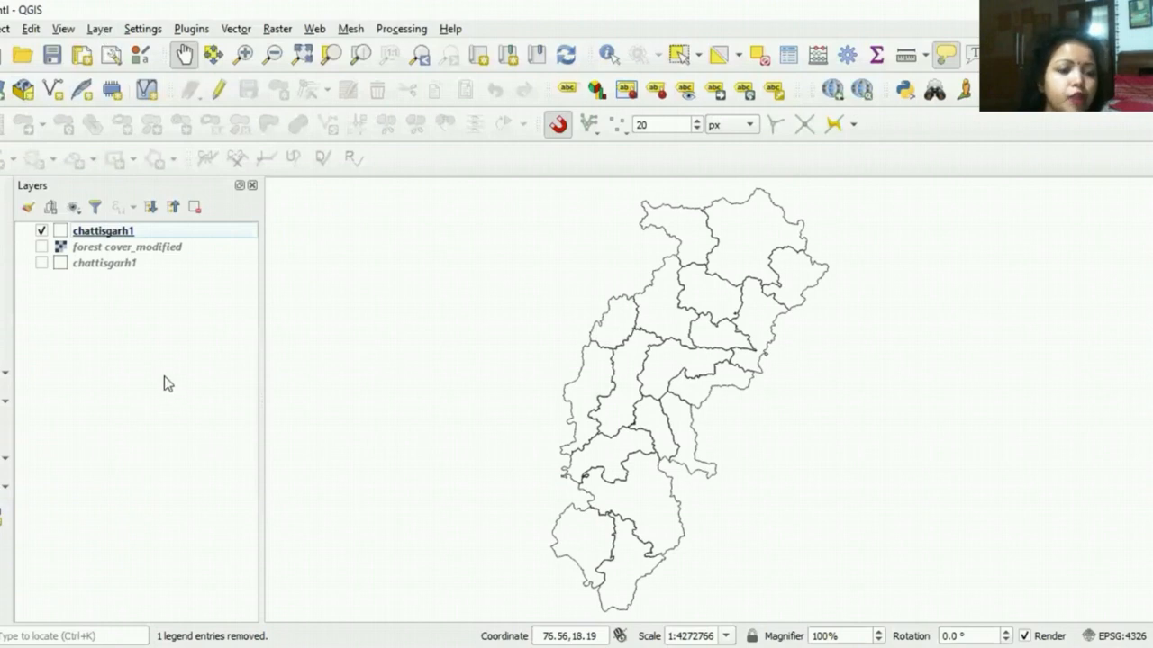
pyautogui.click(135, 234)
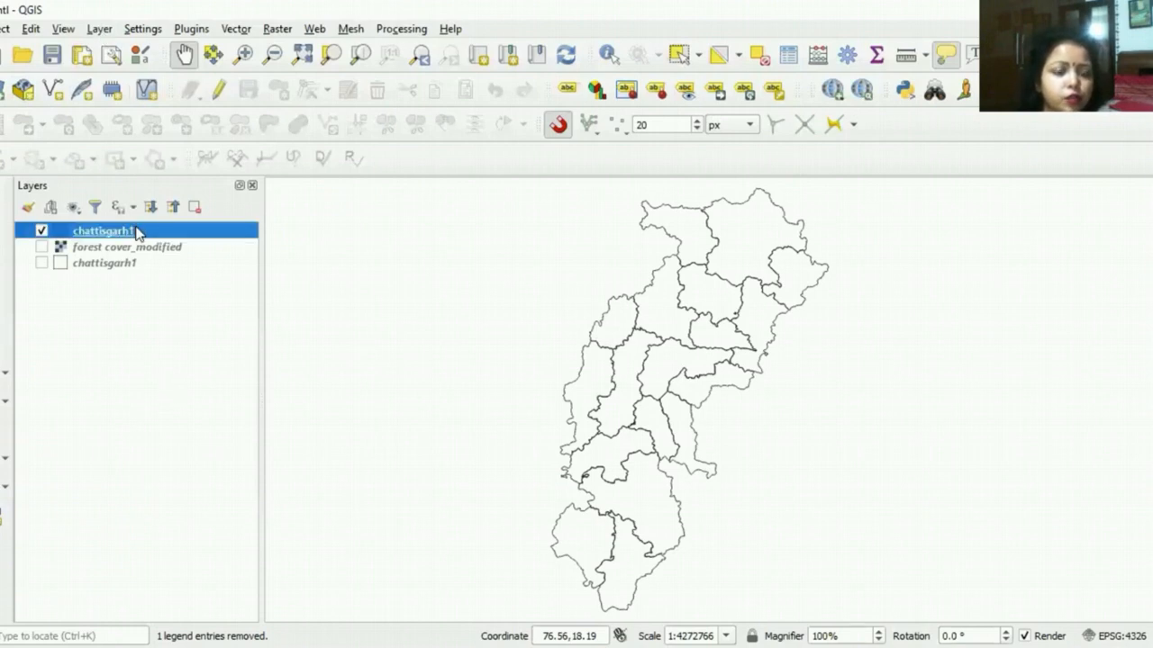
pyautogui.rightClick(137, 233)
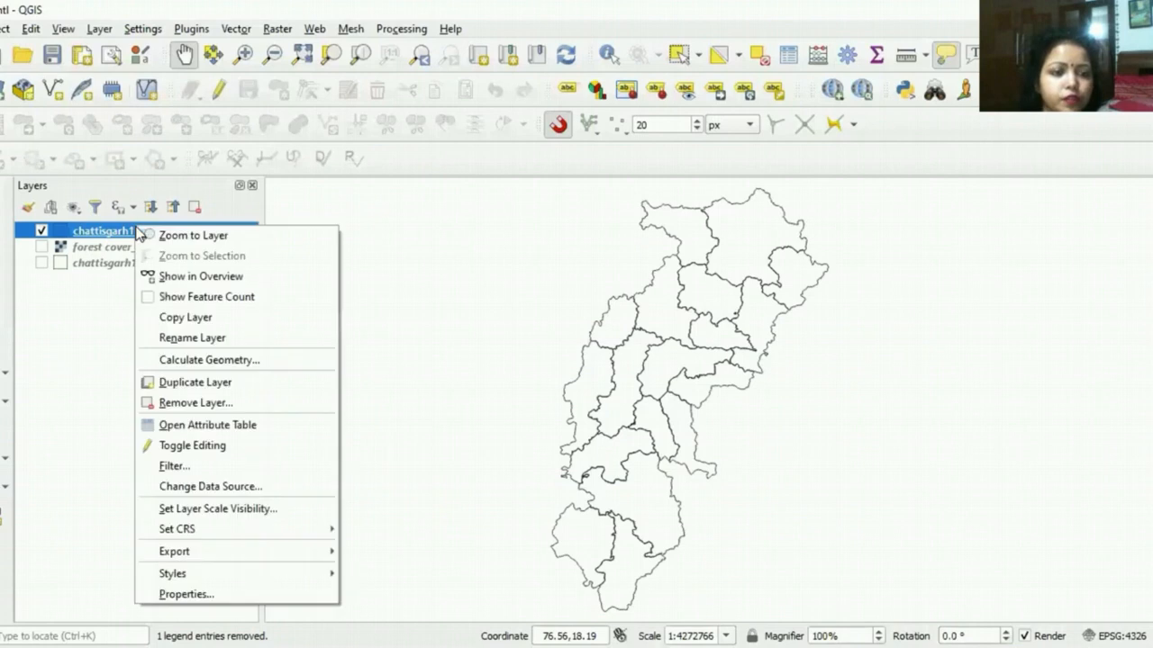
pyautogui.click(207, 427)
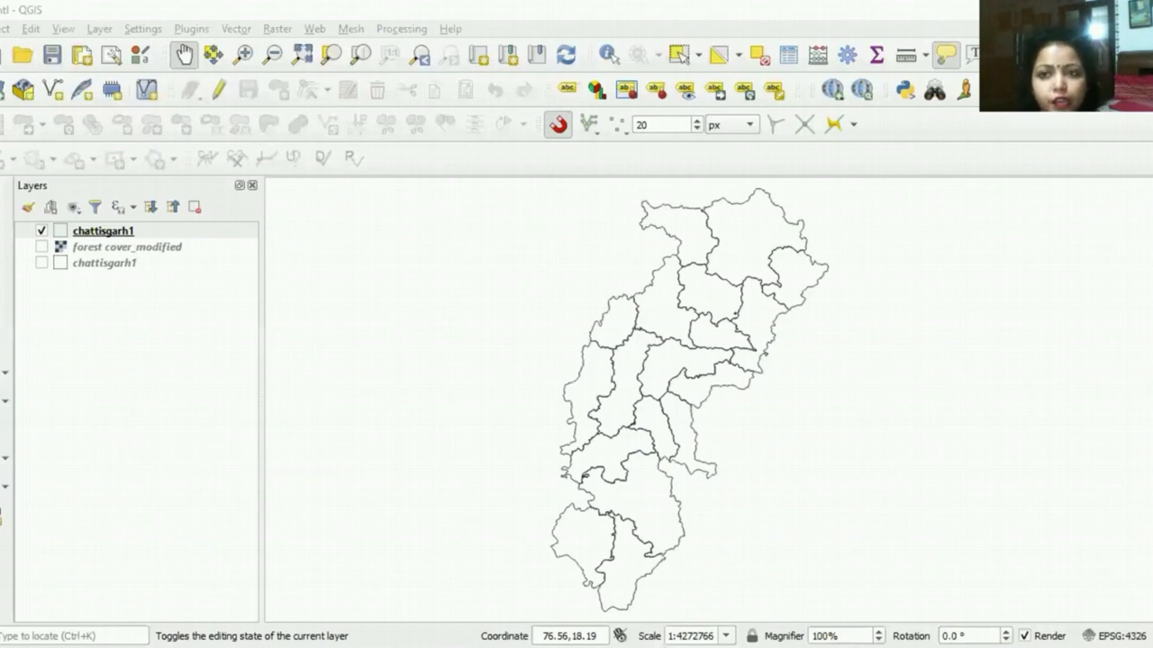
pyautogui.click(831, 457)
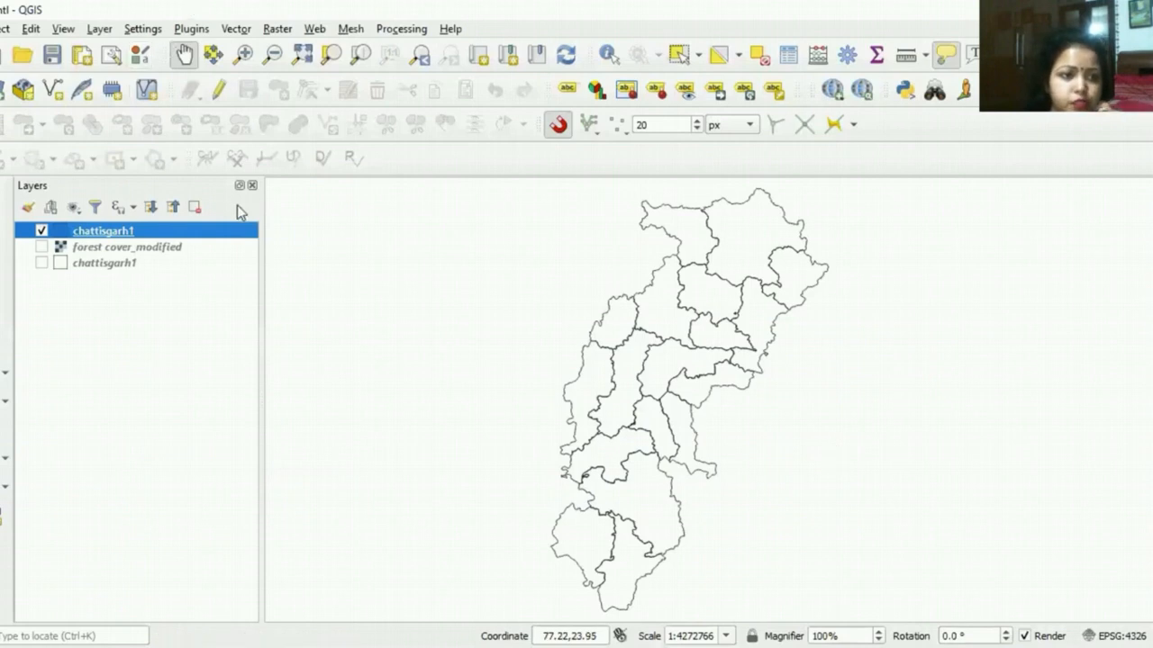
# Step: Add the file new csv.csv to the project as a delimited text layer with no geometry
pyautogui.click(105, 31)
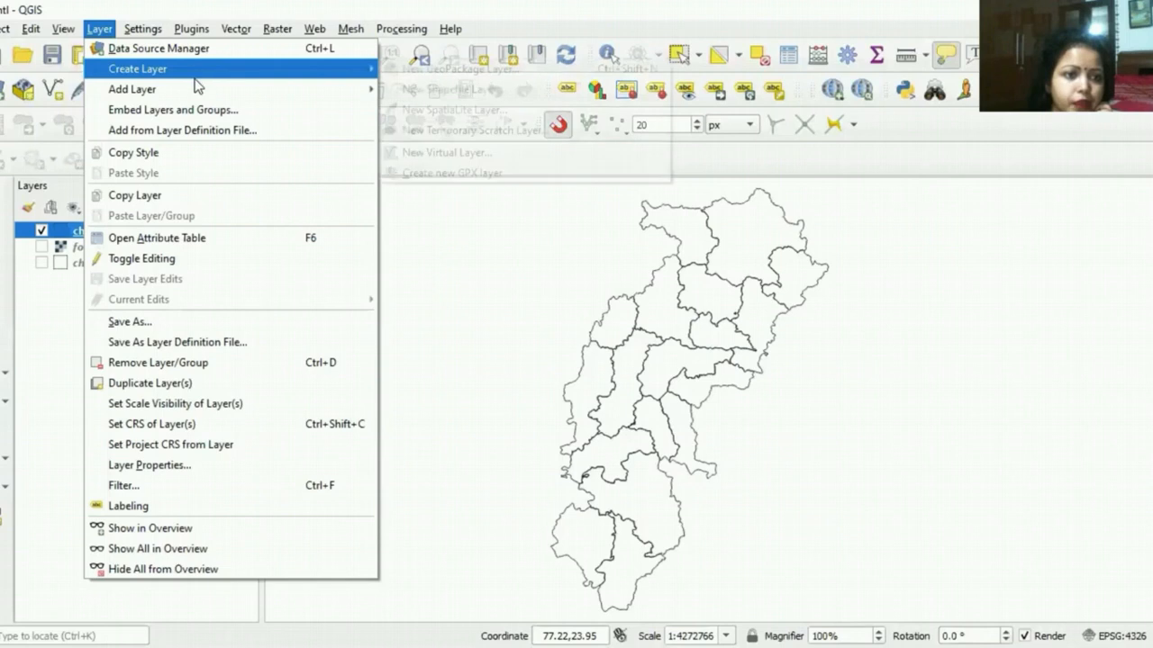
pyautogui.moveTo(299, 94)
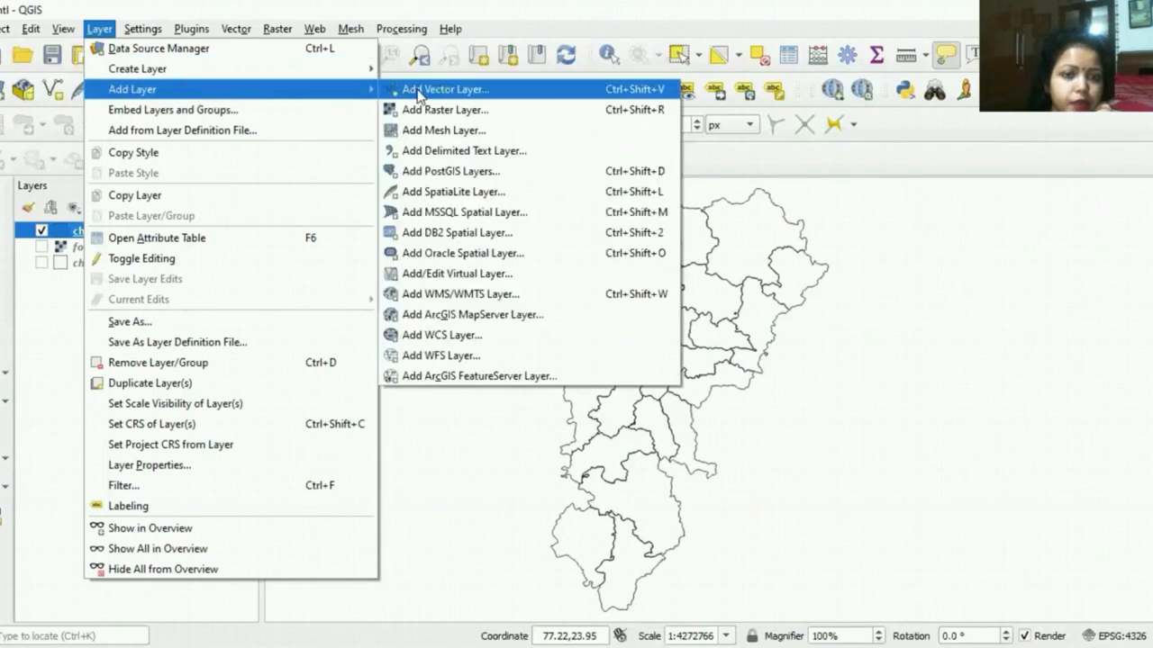
pyautogui.click(434, 161)
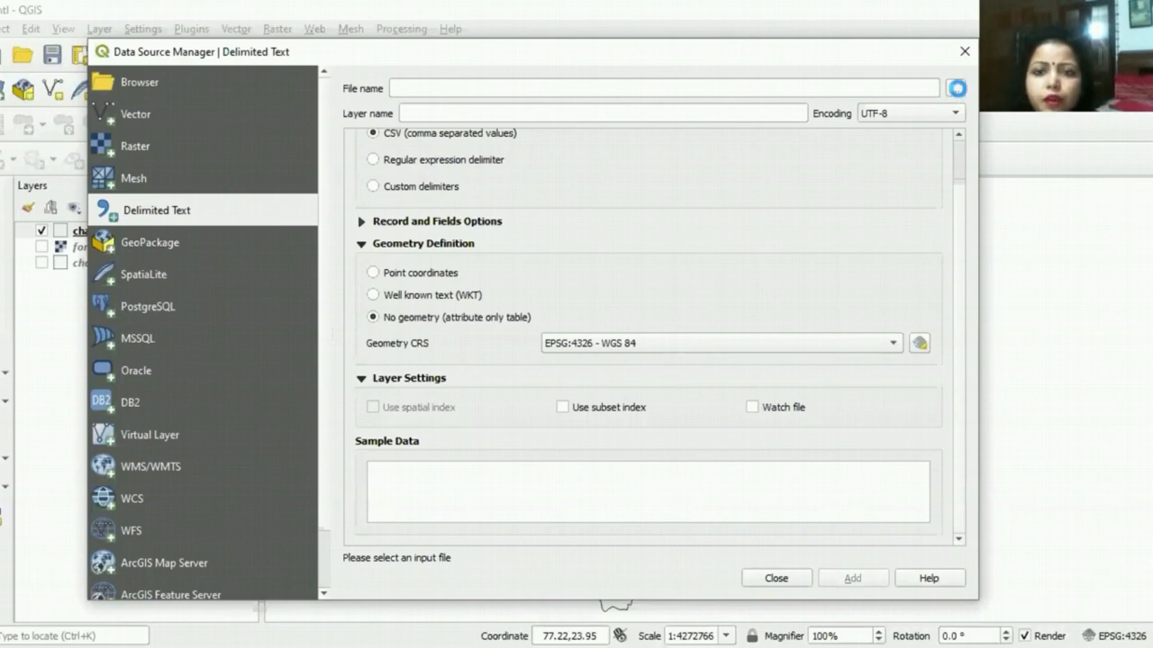
pyautogui.click(955, 89)
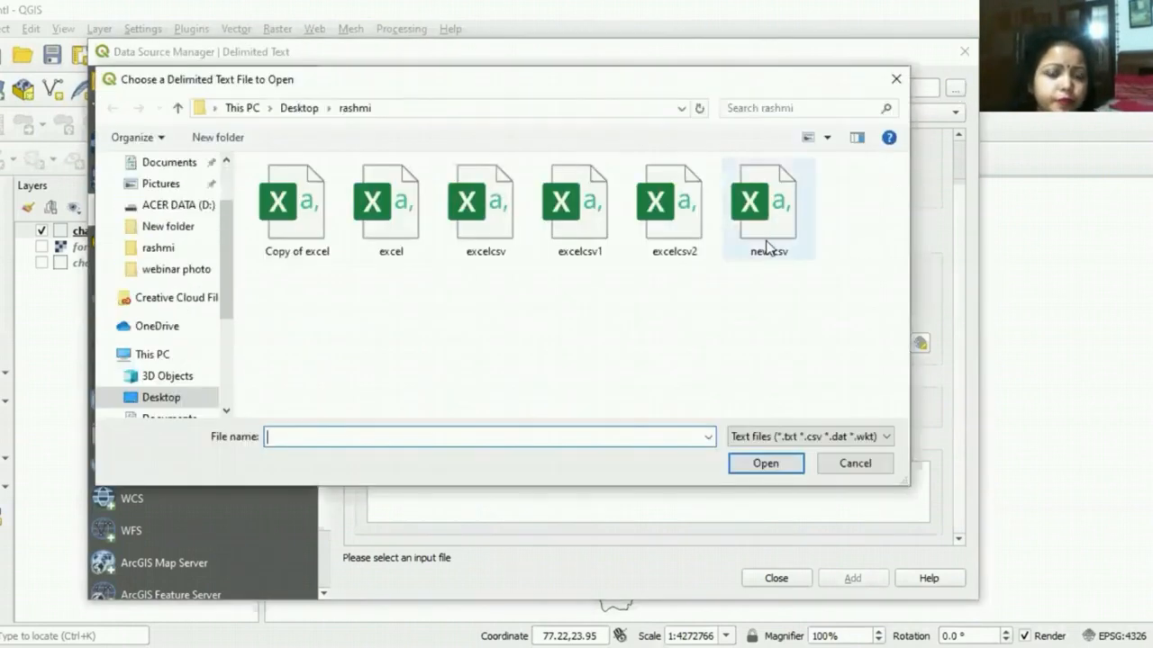
pyautogui.click(767, 245)
pyautogui.click(761, 464)
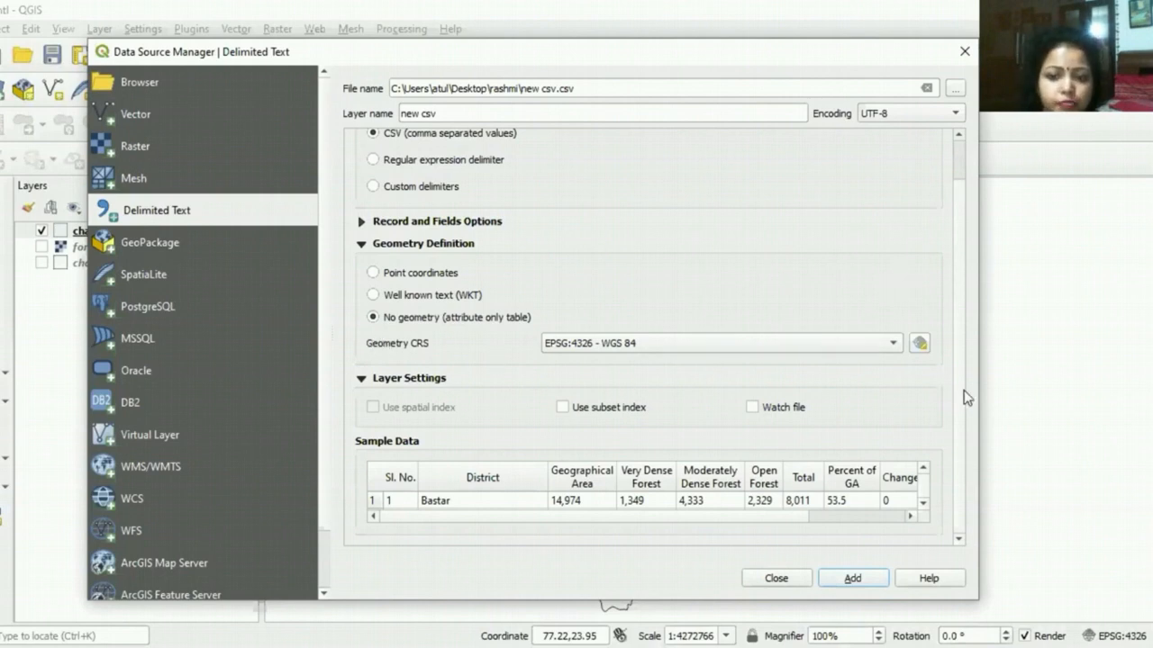
pyautogui.click(846, 581)
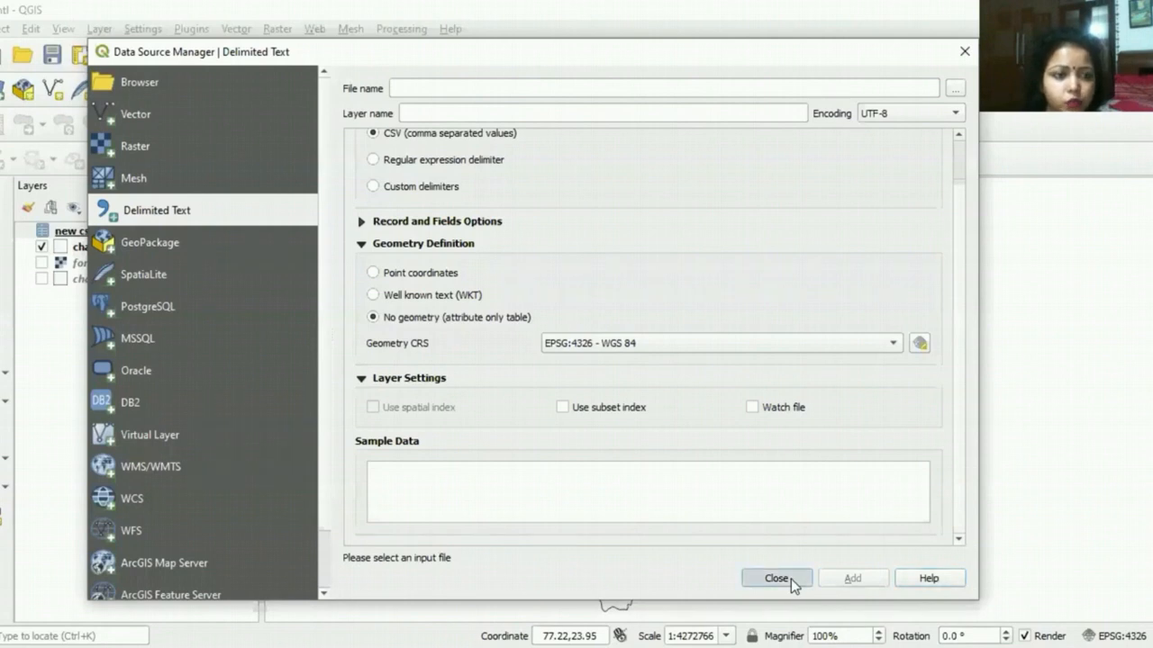
pyautogui.click(776, 578)
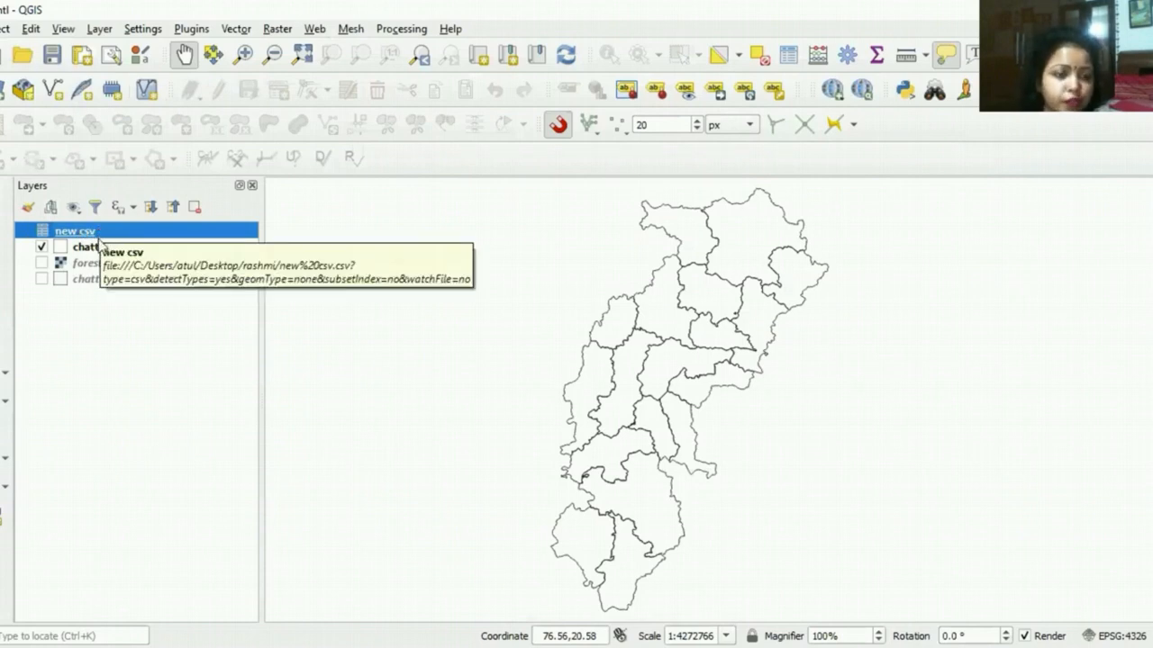
# Step: Open the join settings in the layer properties of the upper chattisgarh1 layer
pyautogui.click(100, 247)
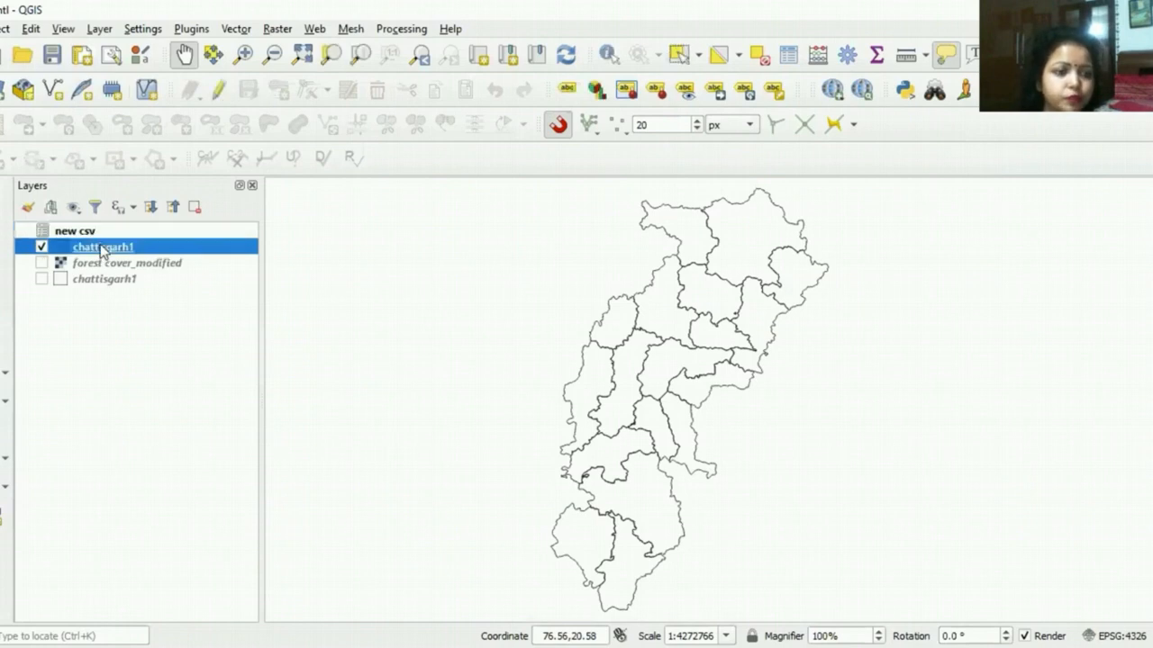
pyautogui.rightClick(100, 244)
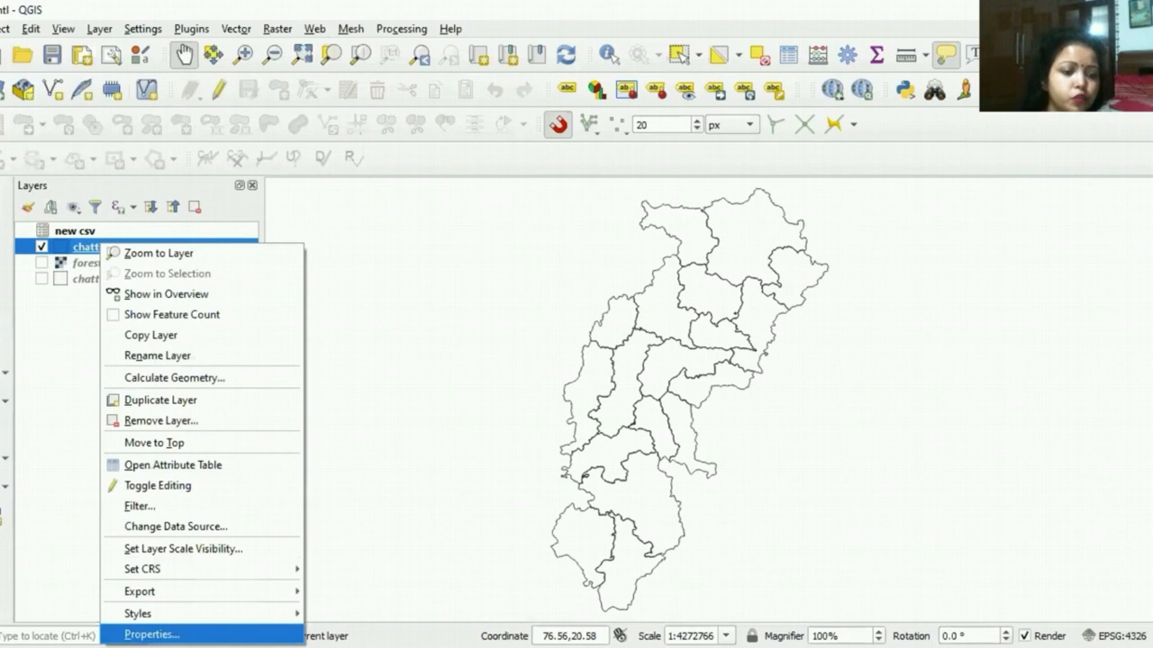
pyautogui.click(151, 634)
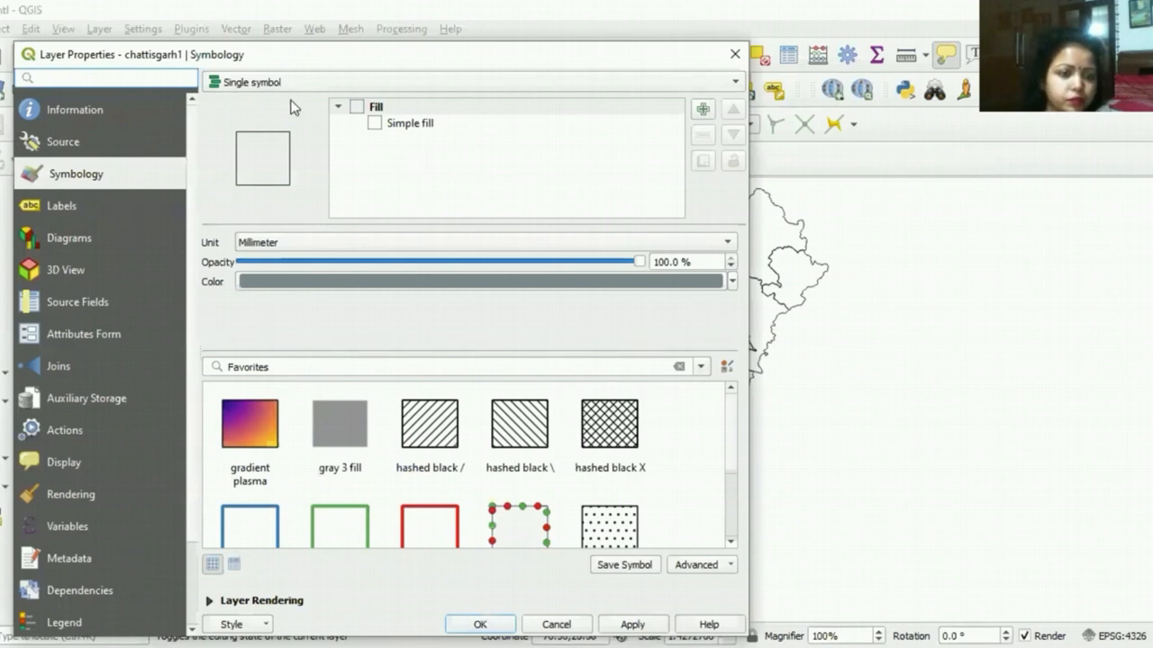
pyautogui.moveTo(307, 63); pyautogui.dragTo(602, 112)
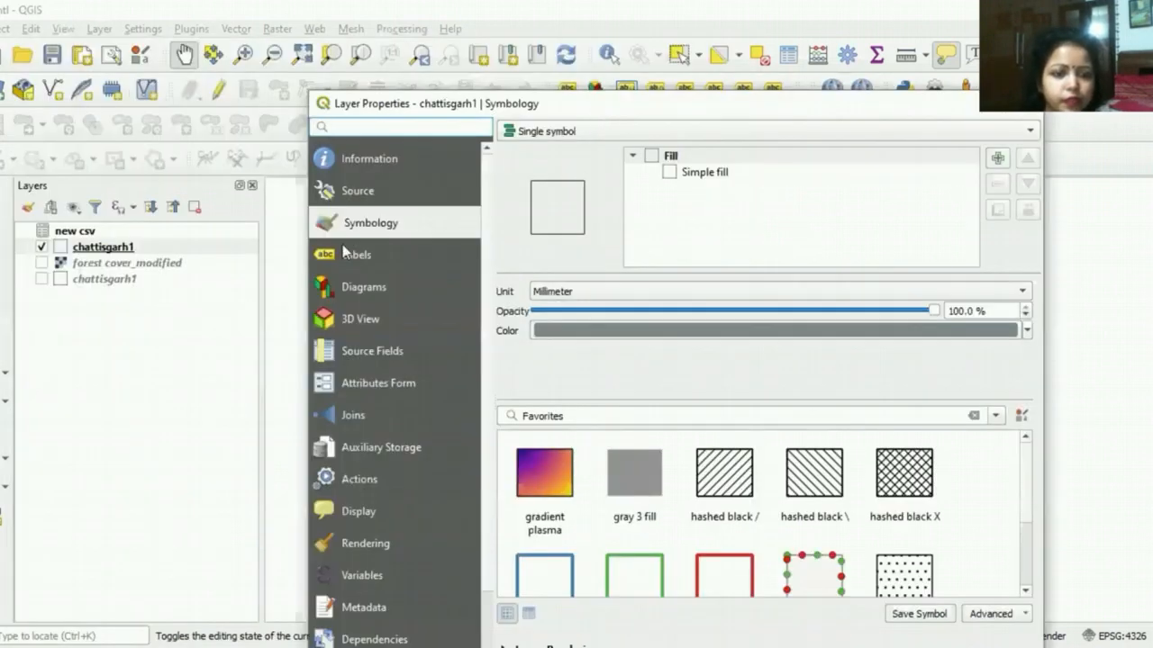
pyautogui.click(349, 415)
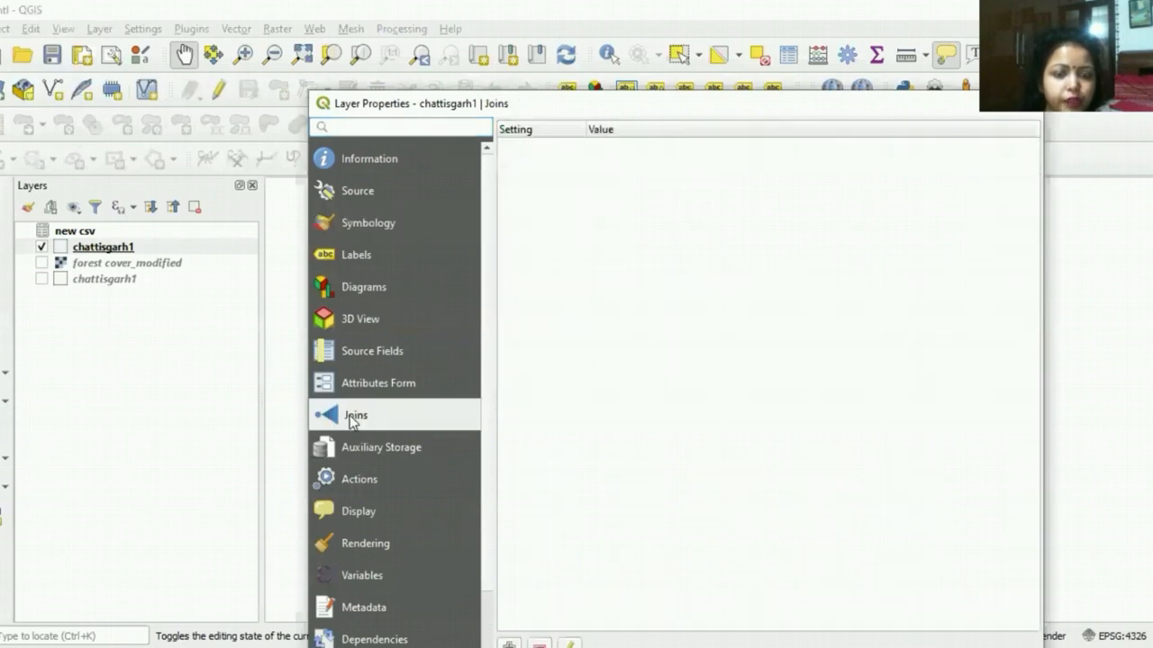
pyautogui.moveTo(590, 95); pyautogui.dragTo(480, 9)
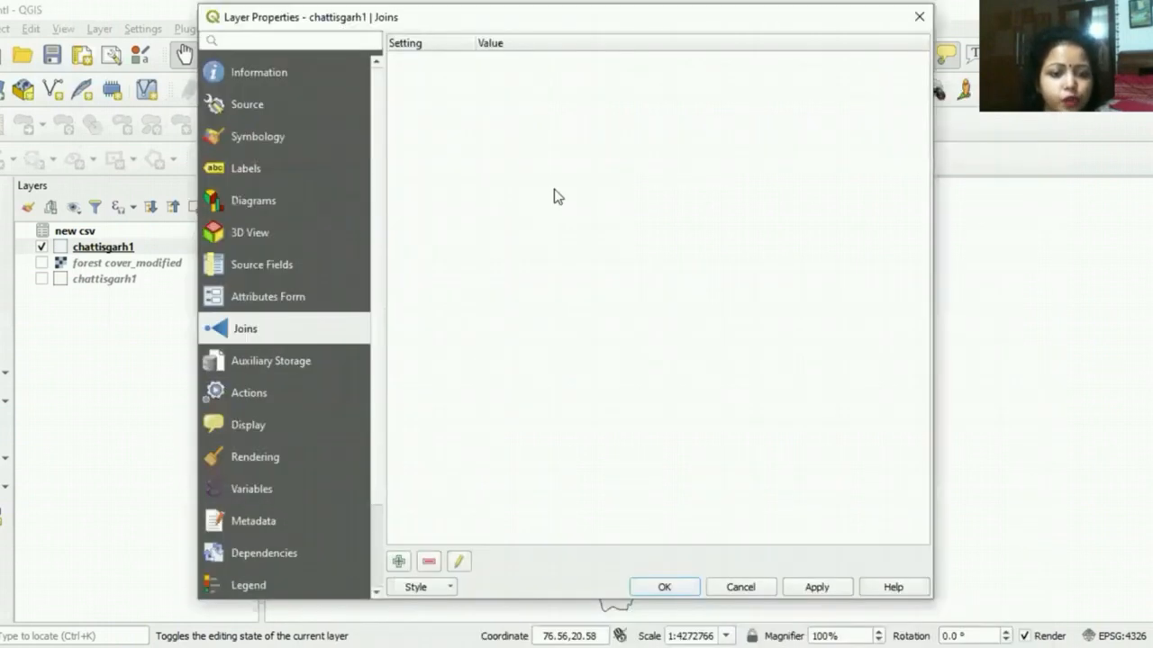
# Step: Create a vector join to the new csv layer, matching join field Sl. No. to target field fid
pyautogui.click(399, 561)
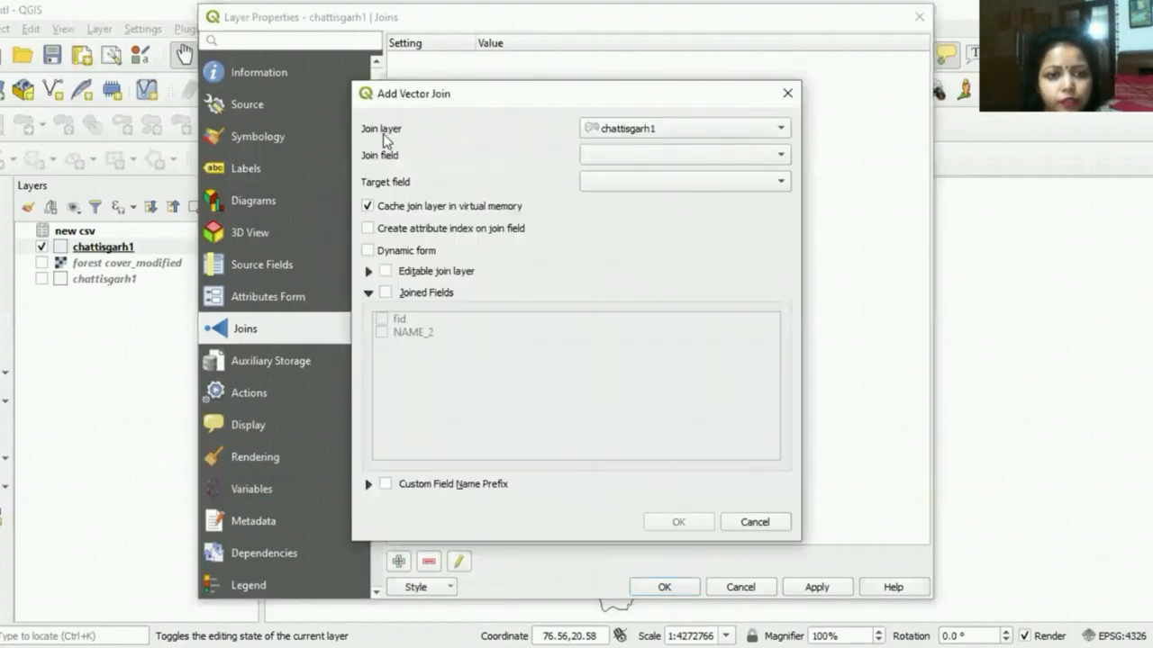
pyautogui.click(769, 128)
pyautogui.click(730, 146)
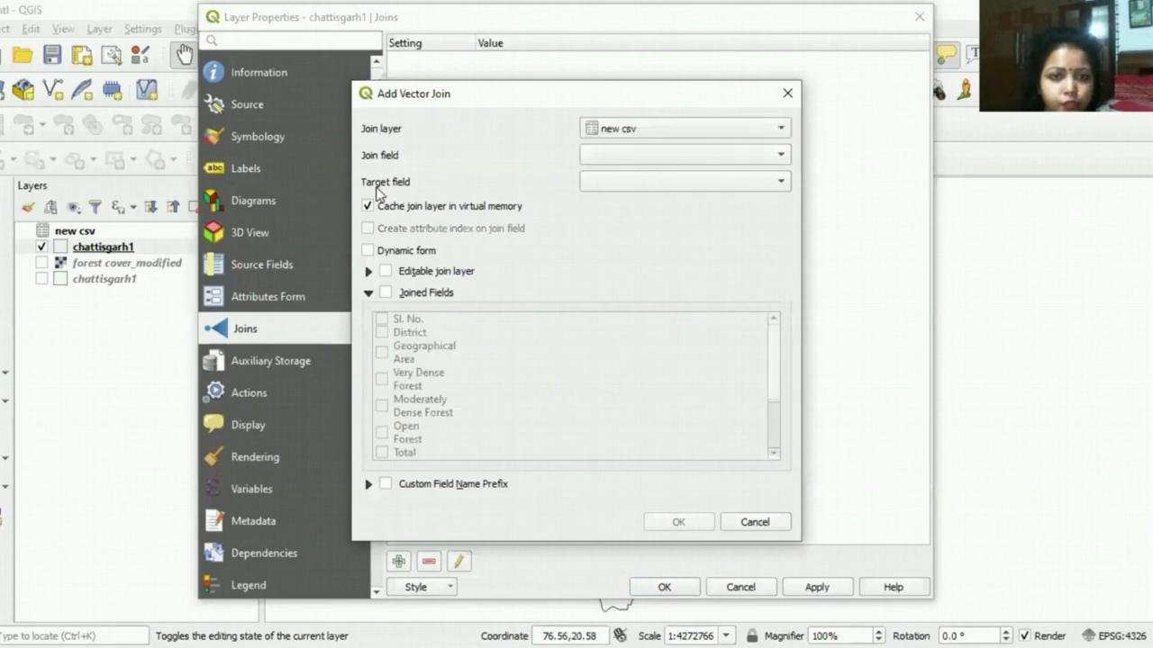
pyautogui.click(778, 154)
pyautogui.click(757, 154)
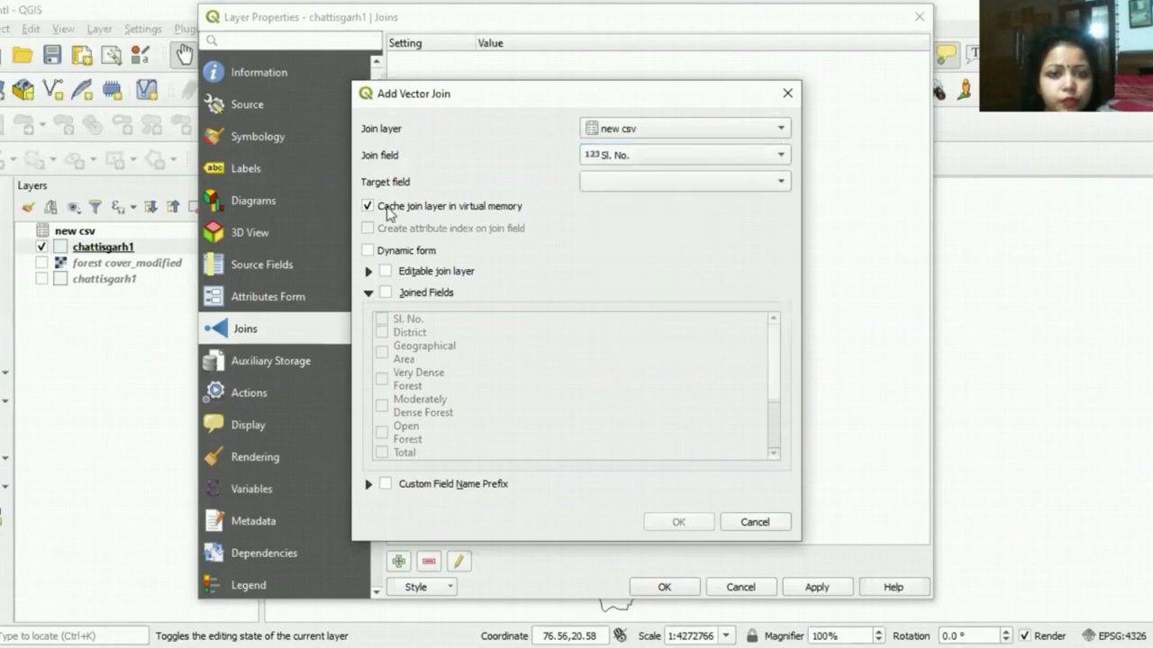
pyautogui.click(776, 184)
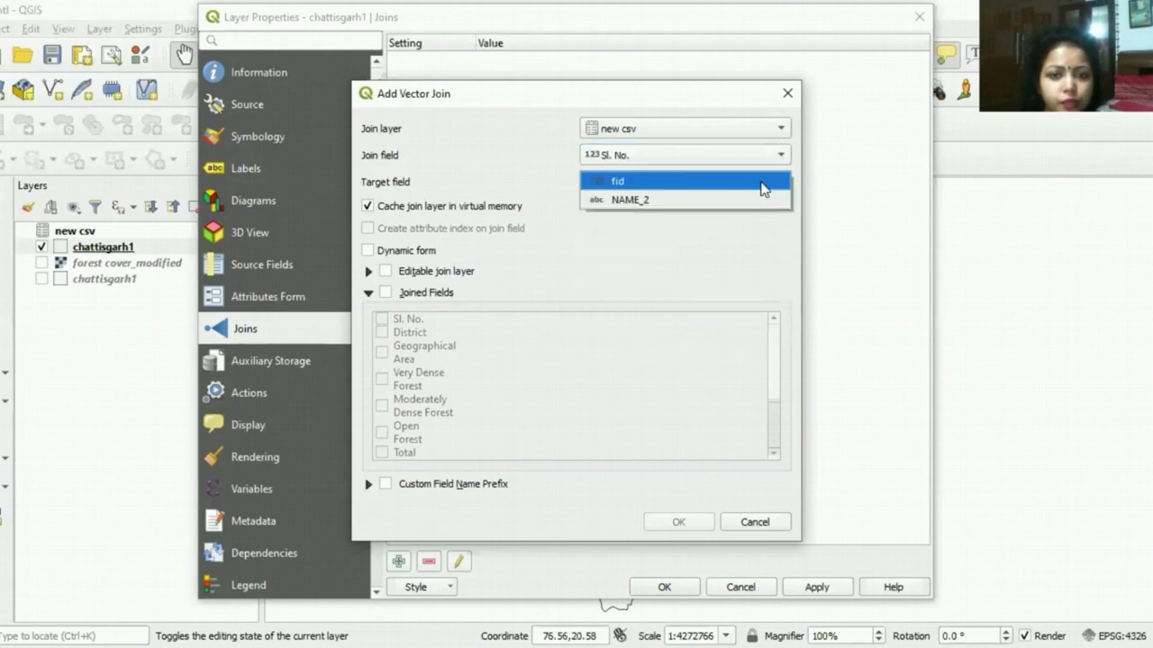
pyautogui.click(764, 182)
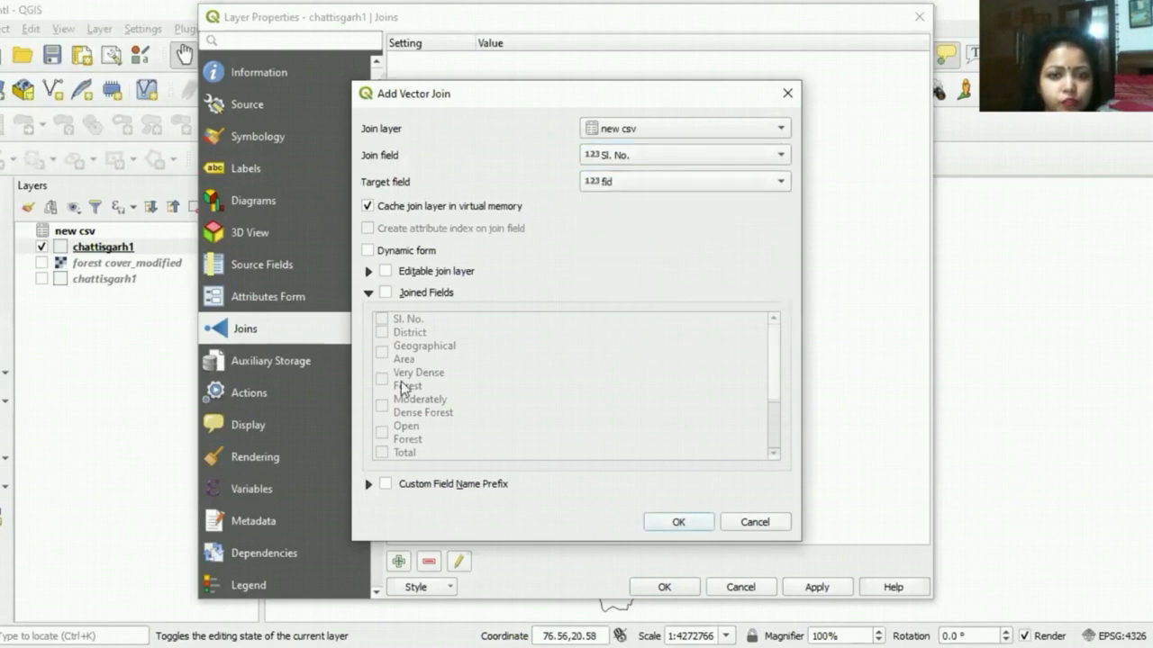
# Step: Limit the joined fields to Very Dense Forest, Moderately Dense Forest, Open Forest and Percent of GA, and confirm the join
pyautogui.click(386, 294)
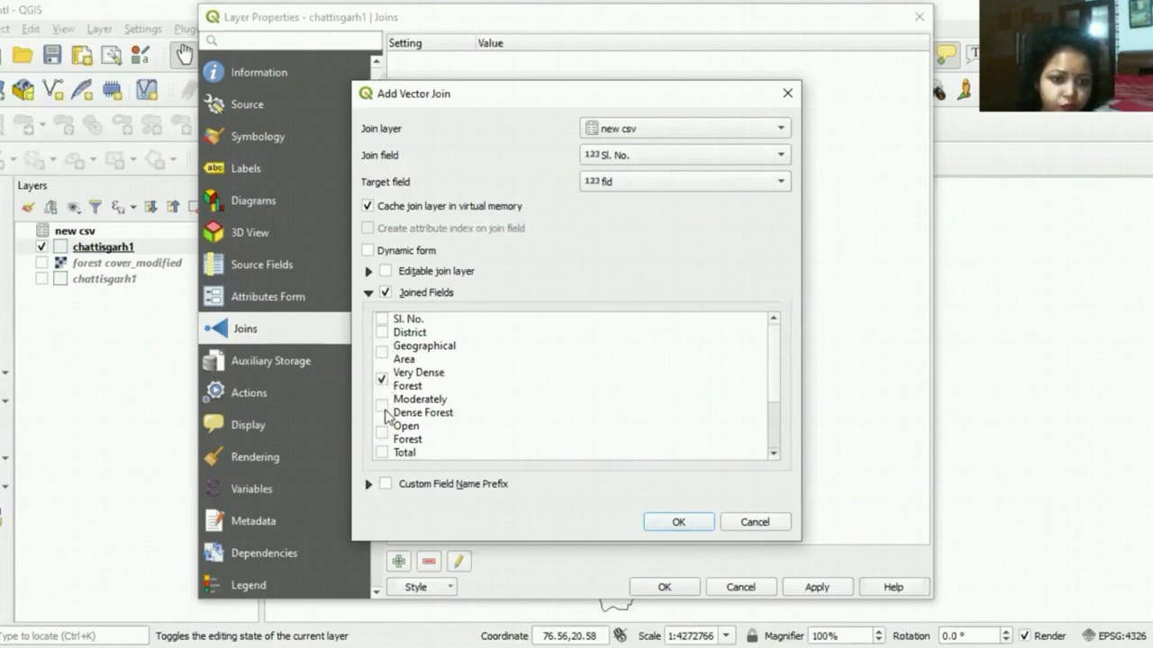
pyautogui.click(383, 406)
pyautogui.click(380, 435)
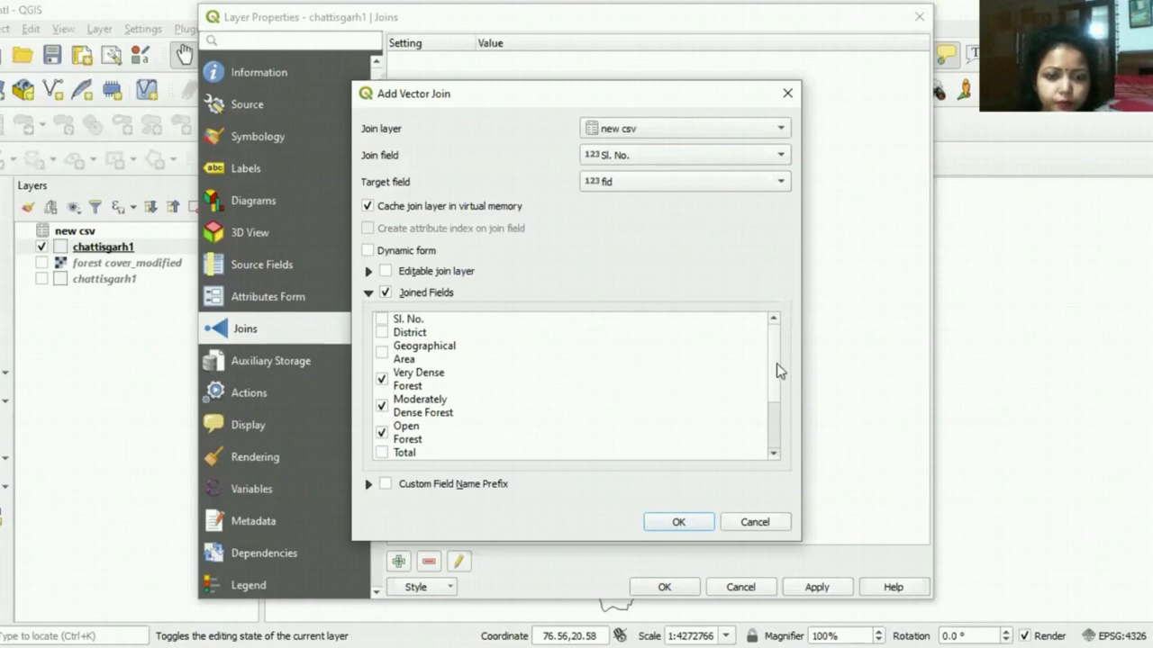
pyautogui.scroll(-2, 779, 371)
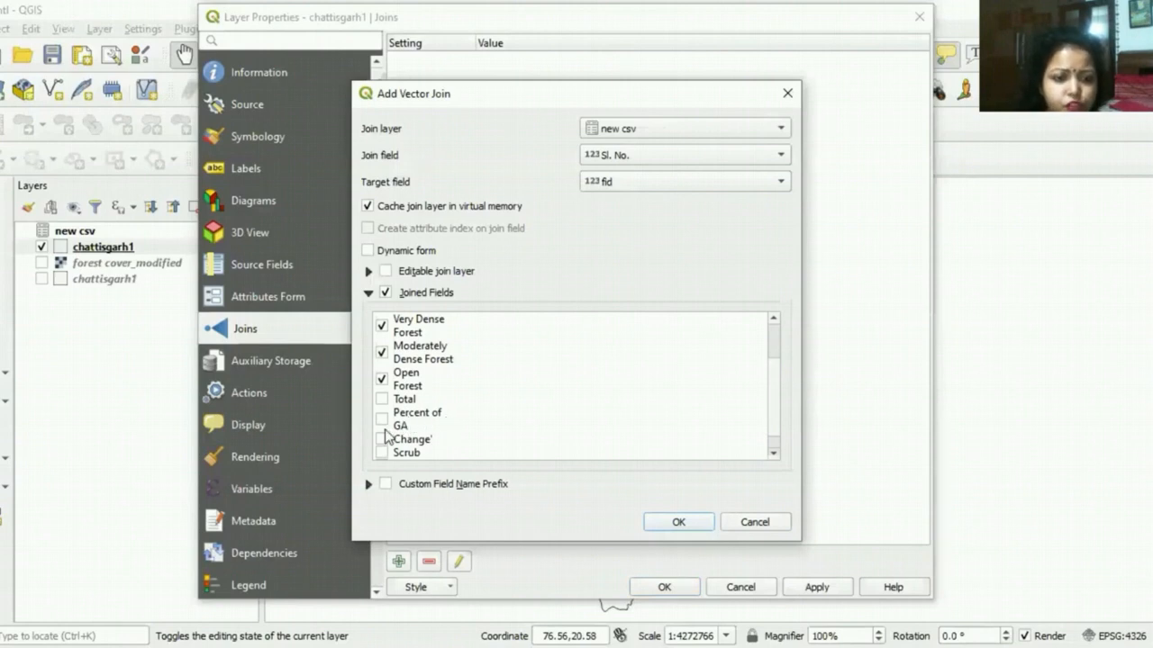
pyautogui.click(382, 421)
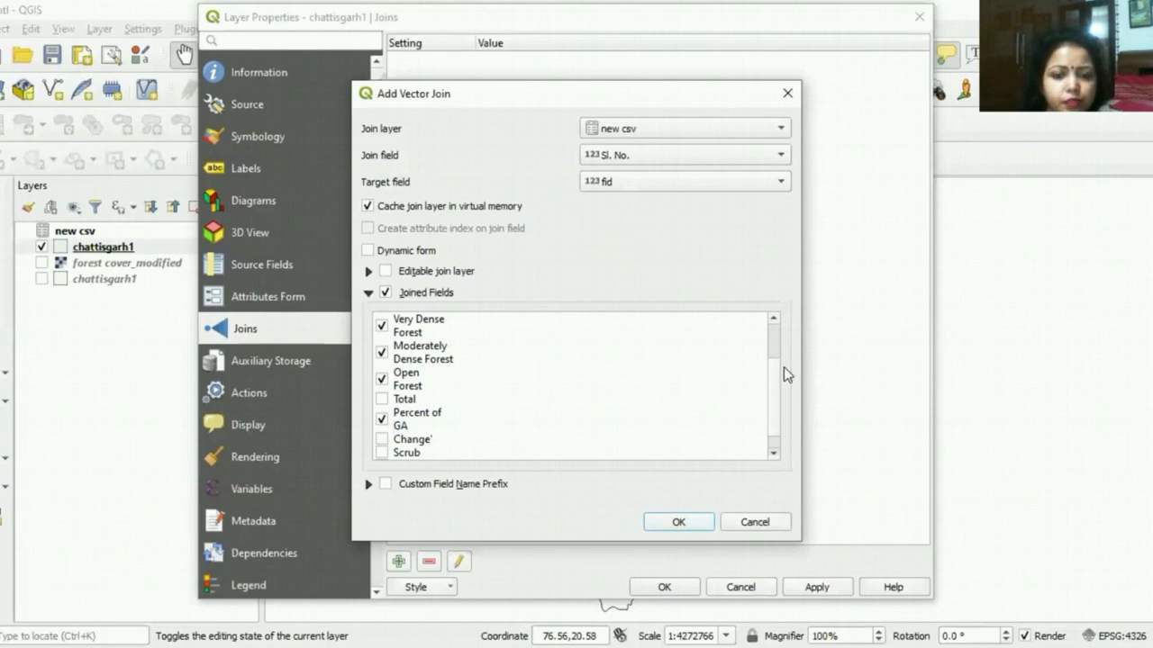
pyautogui.scroll(-1, 773, 379)
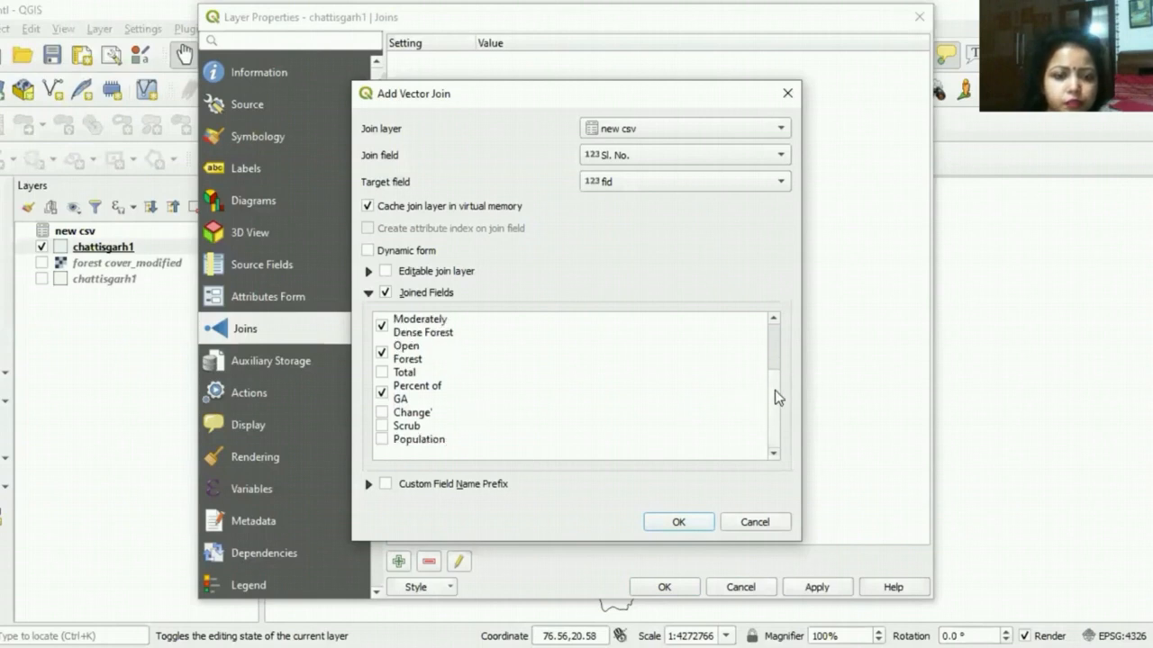
pyautogui.click(681, 522)
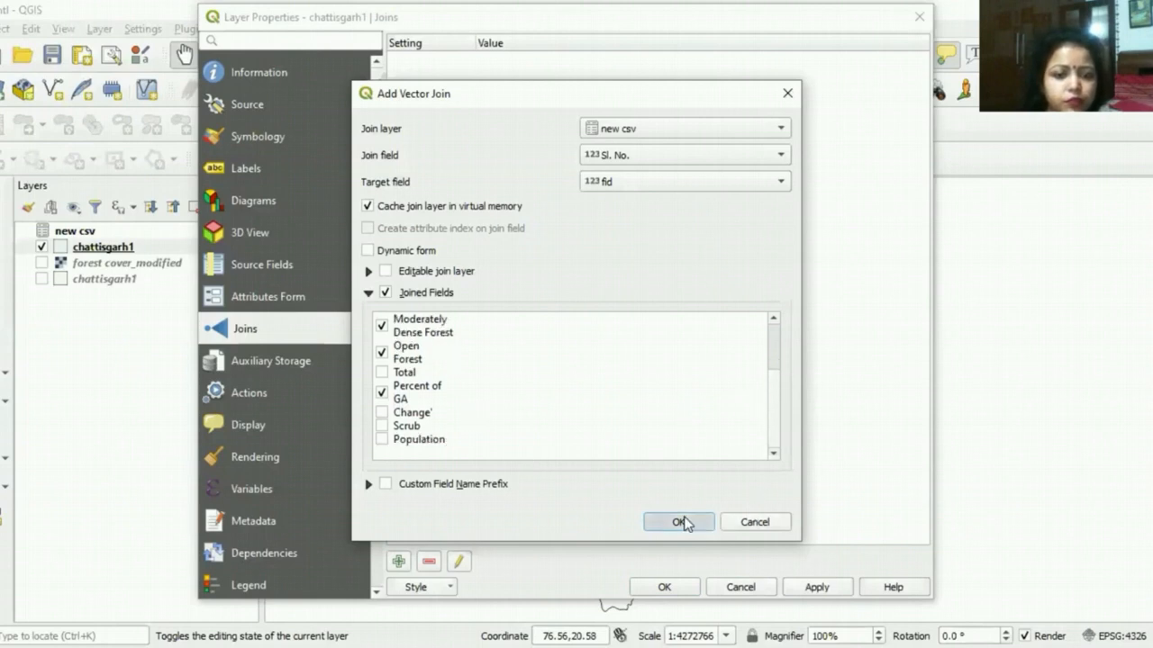
# Step: Apply the new csv join, close the layer properties, and open the attribute table of the upper chattisgarh1 layer
pyautogui.click(813, 589)
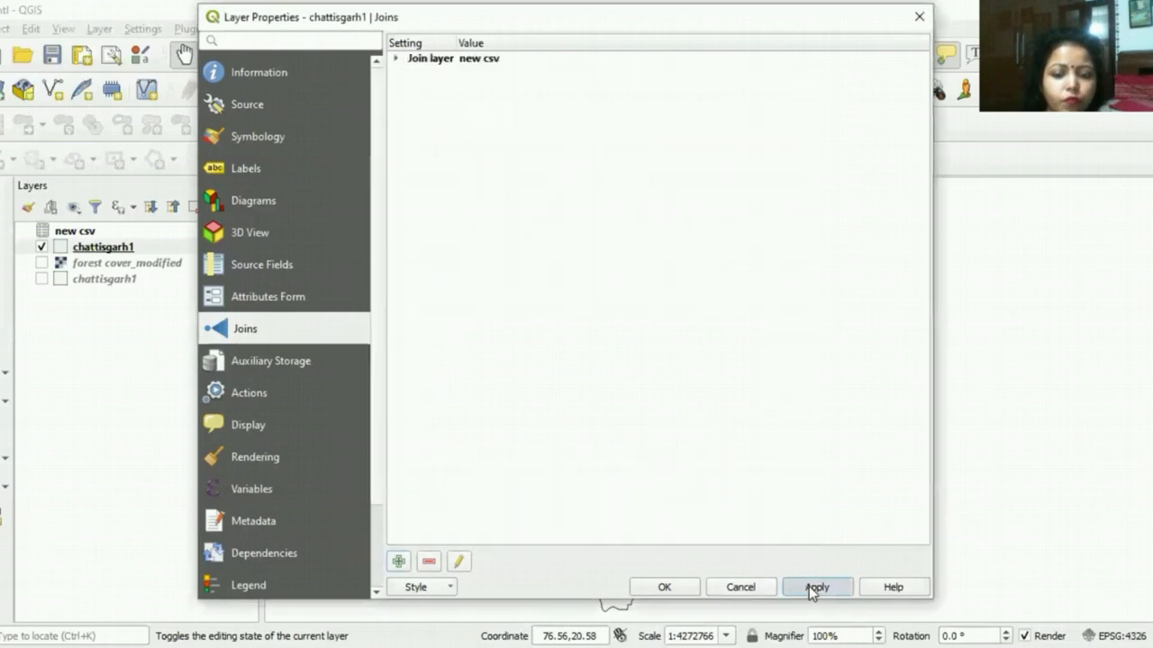
pyautogui.click(664, 587)
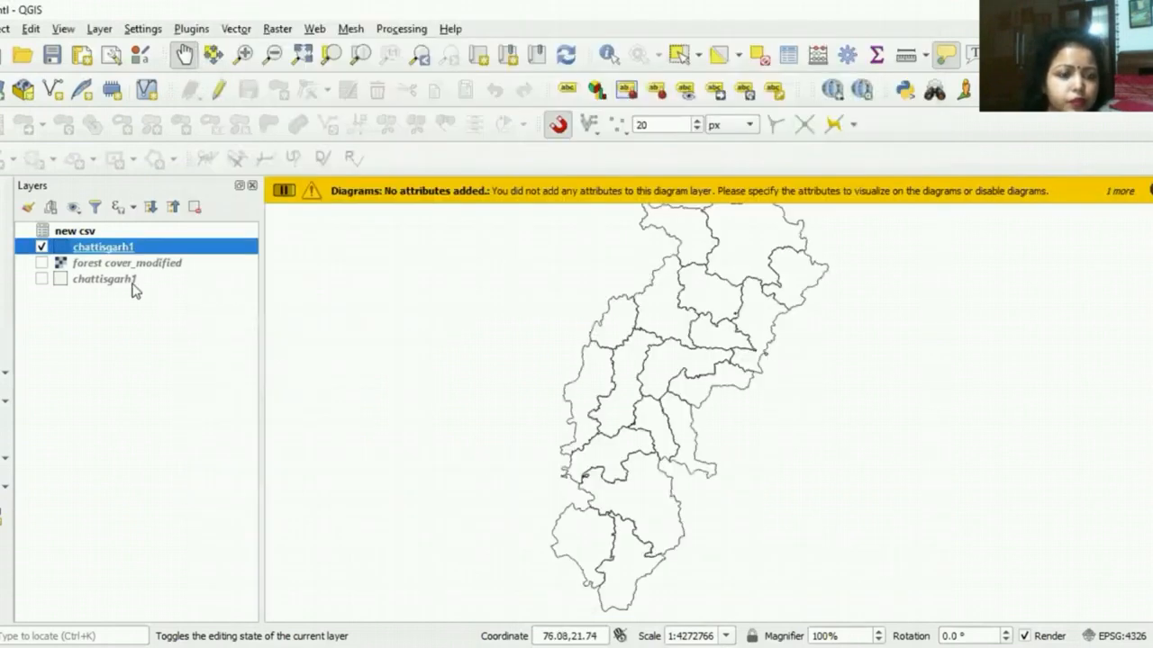
pyautogui.rightClick(131, 248)
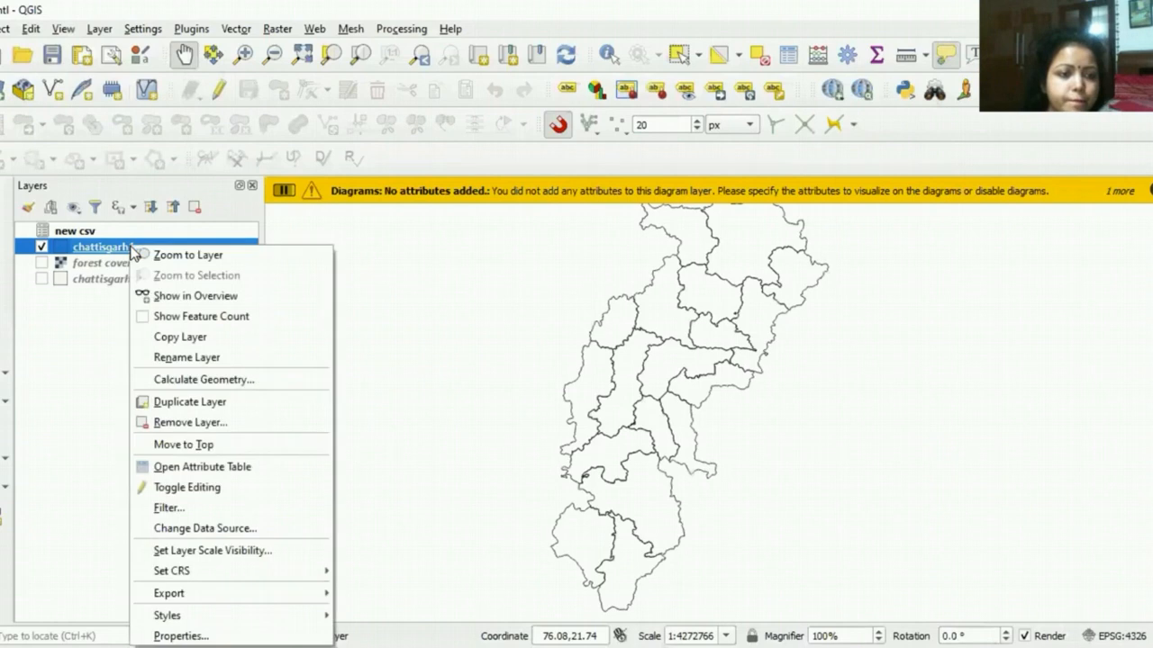
pyautogui.click(214, 467)
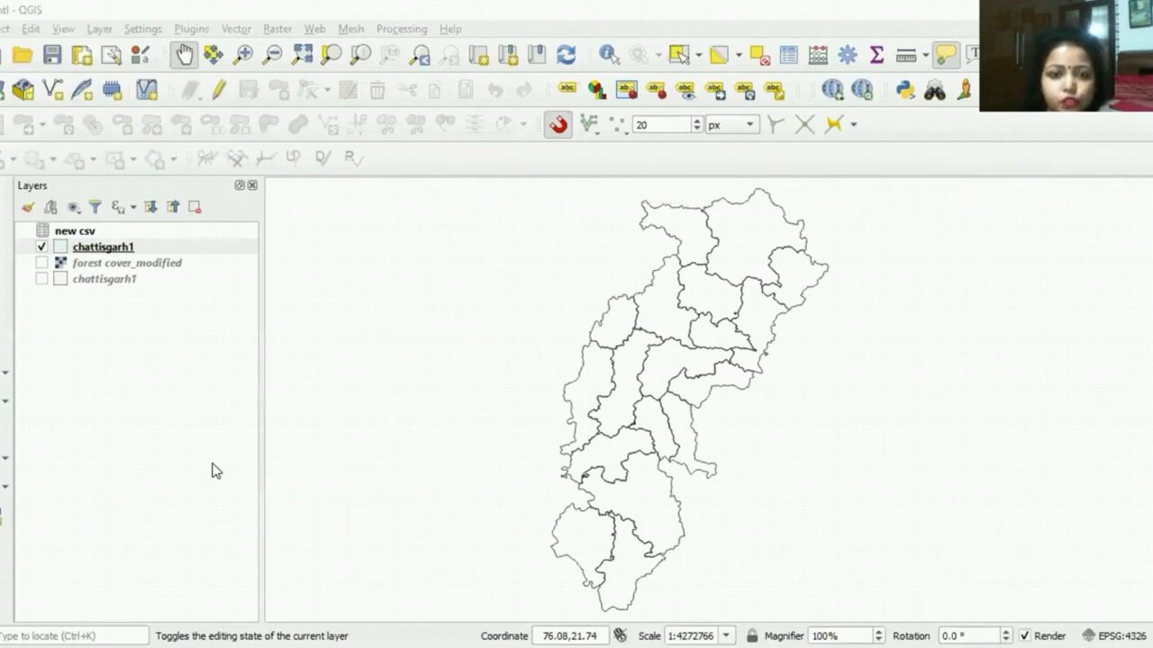
pyautogui.click(360, 471)
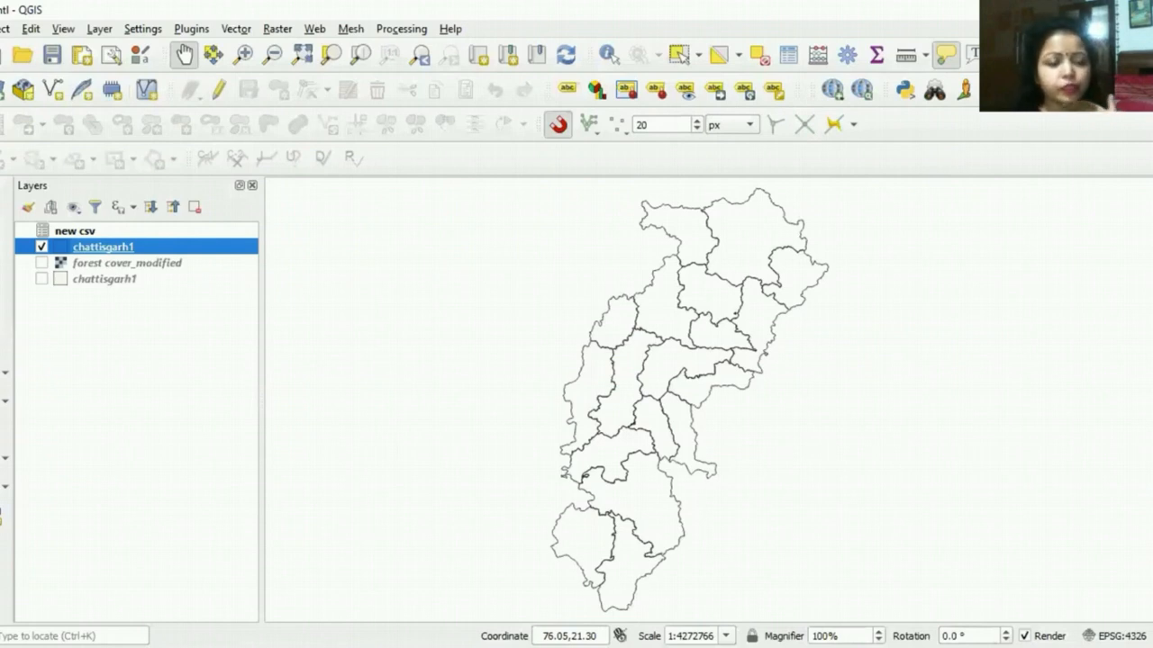
# Step: Set the fill style of the upper chattisgarh1 layer's simple fill to Solid and apply it
pyautogui.rightClick(170, 241)
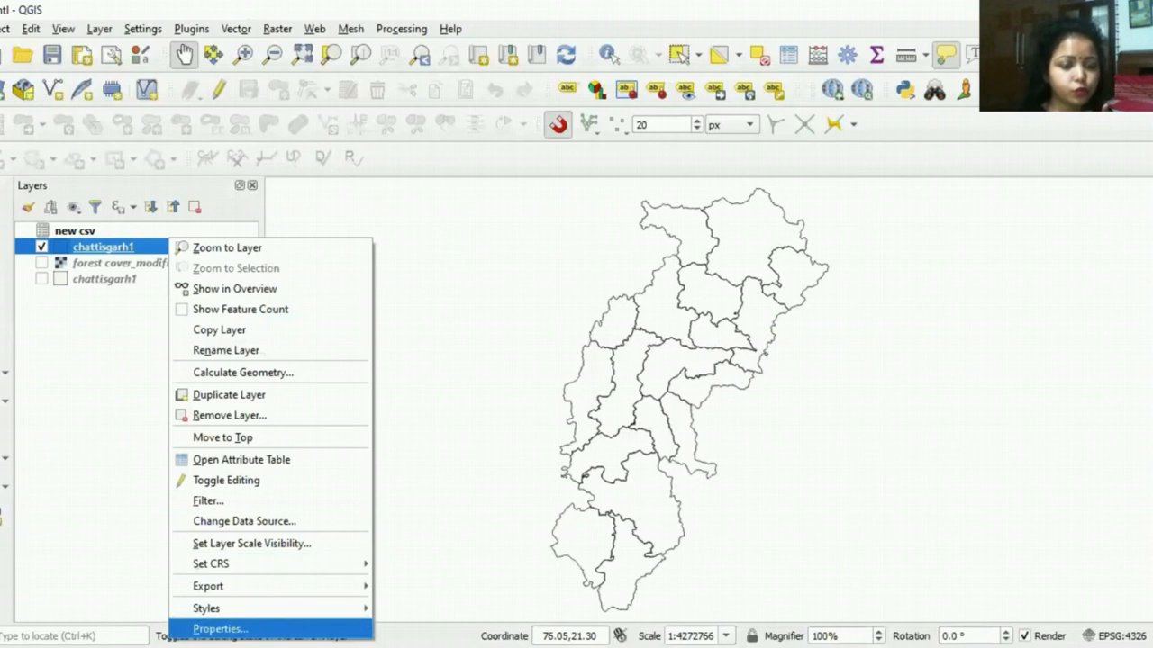
pyautogui.click(221, 629)
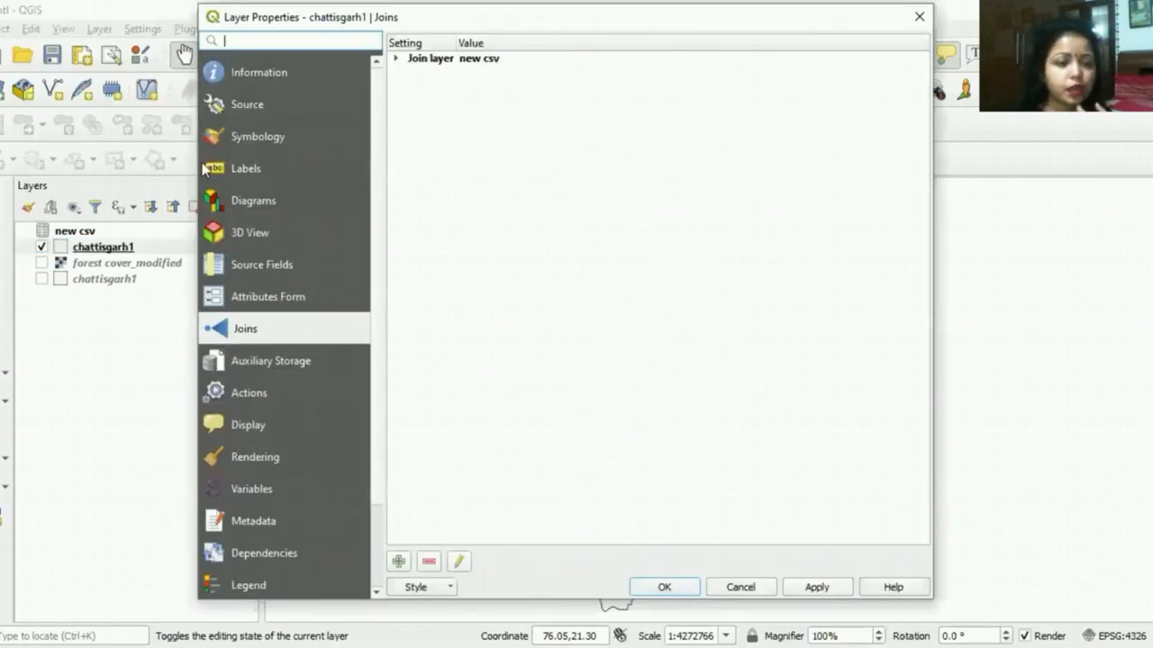
pyautogui.click(236, 137)
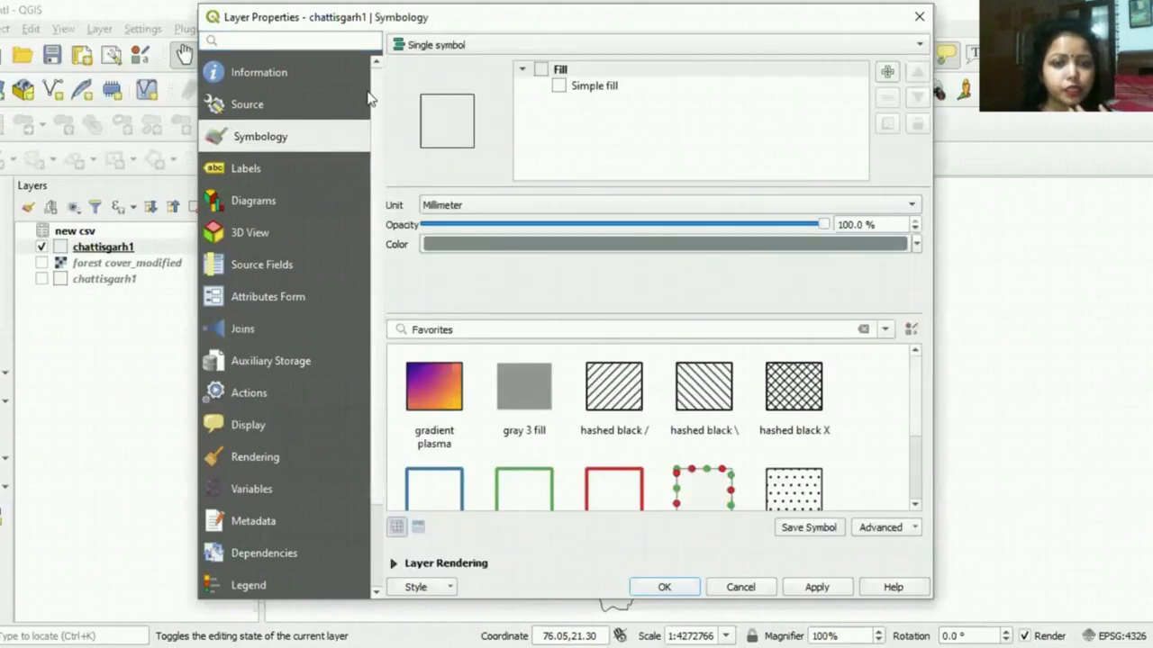
pyautogui.click(594, 87)
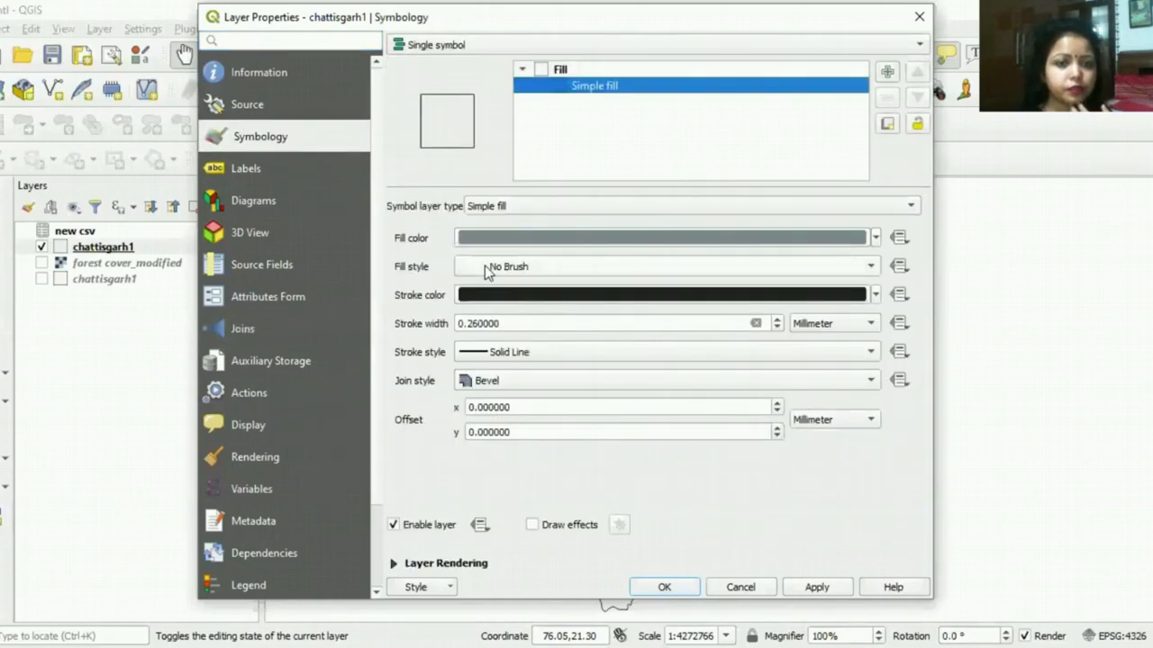
pyautogui.click(579, 279)
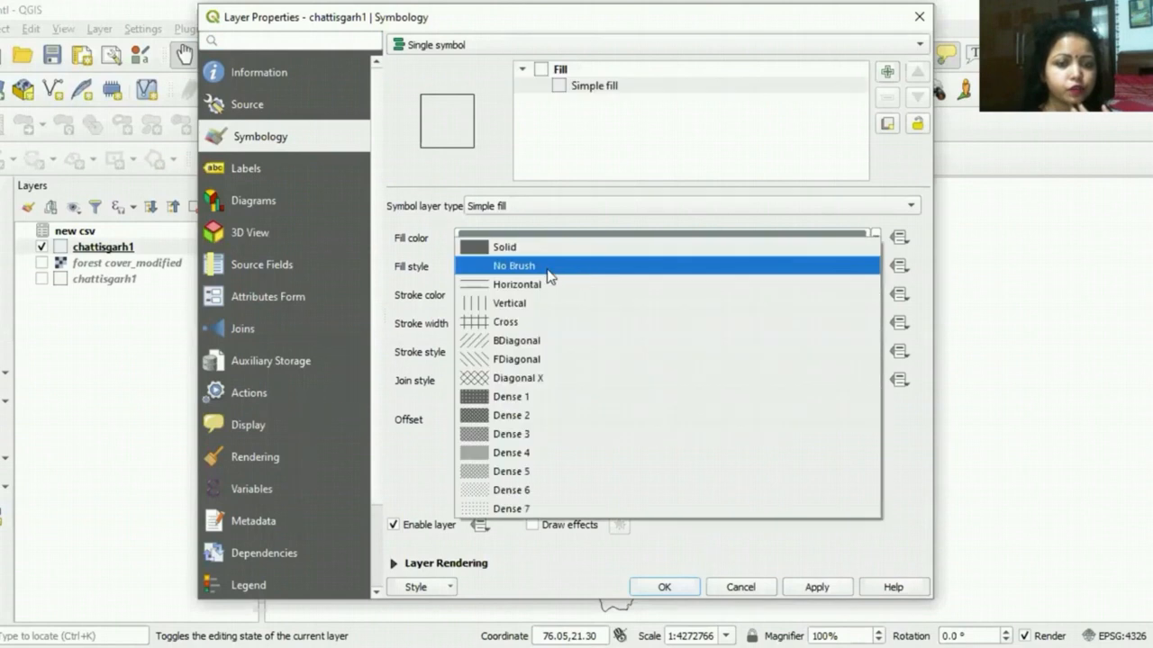
pyautogui.click(520, 248)
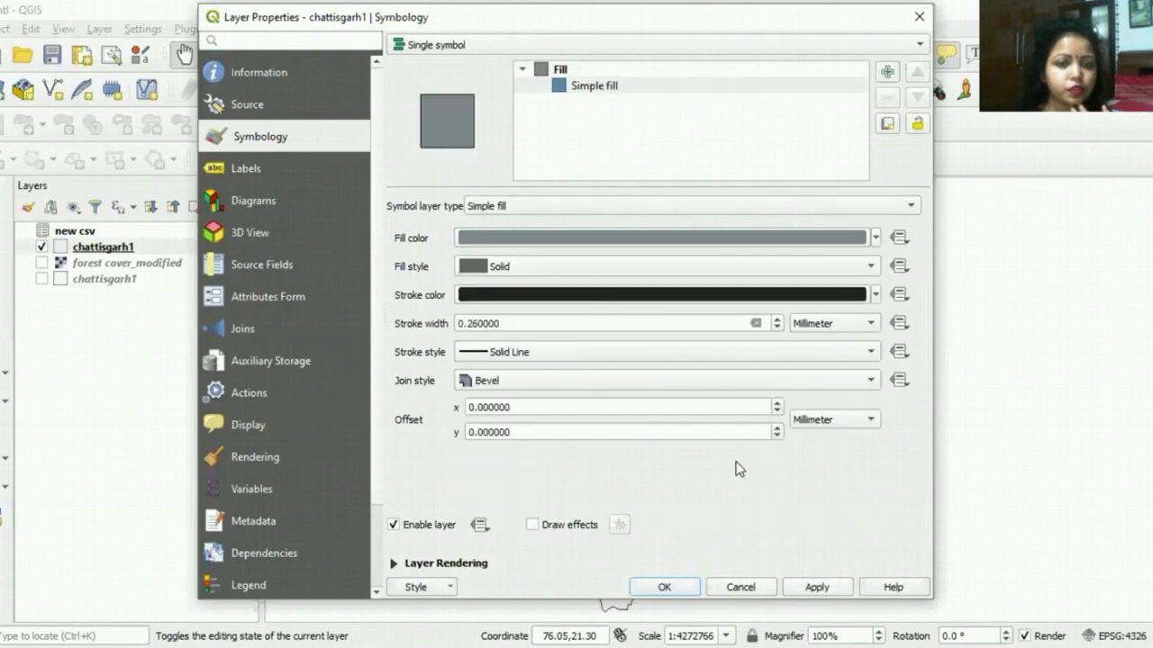
pyautogui.click(811, 592)
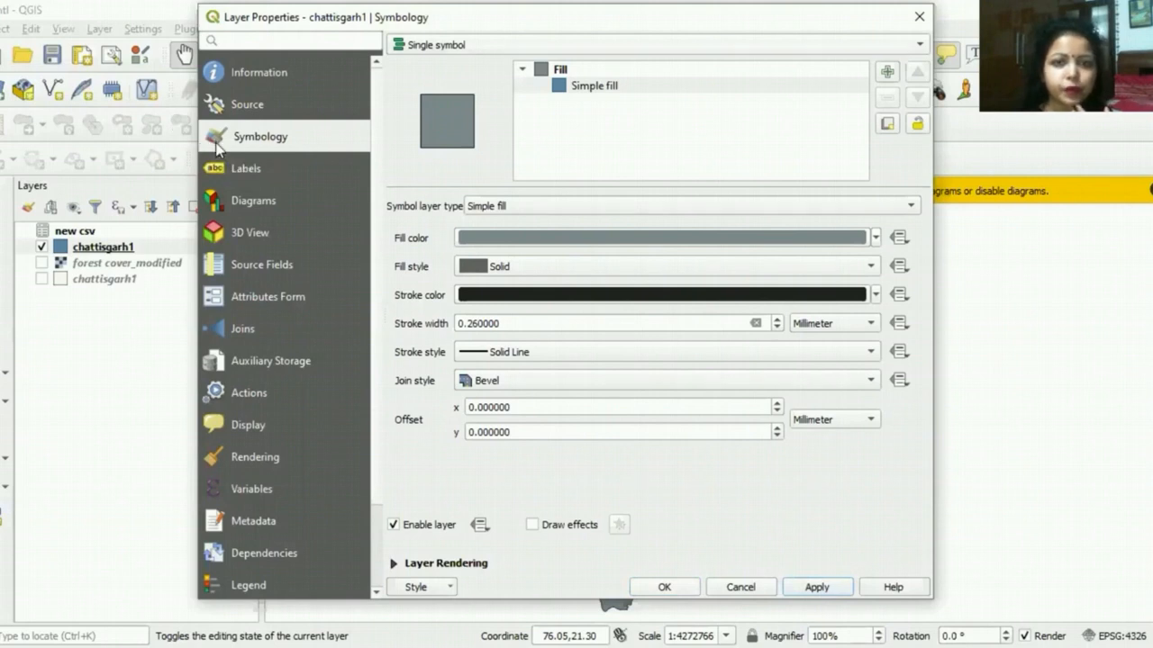
# Step: Switch the layer to Graduated symbology based on new csv_Percent of GA, with a legend precision of 0
pyautogui.click(774, 44)
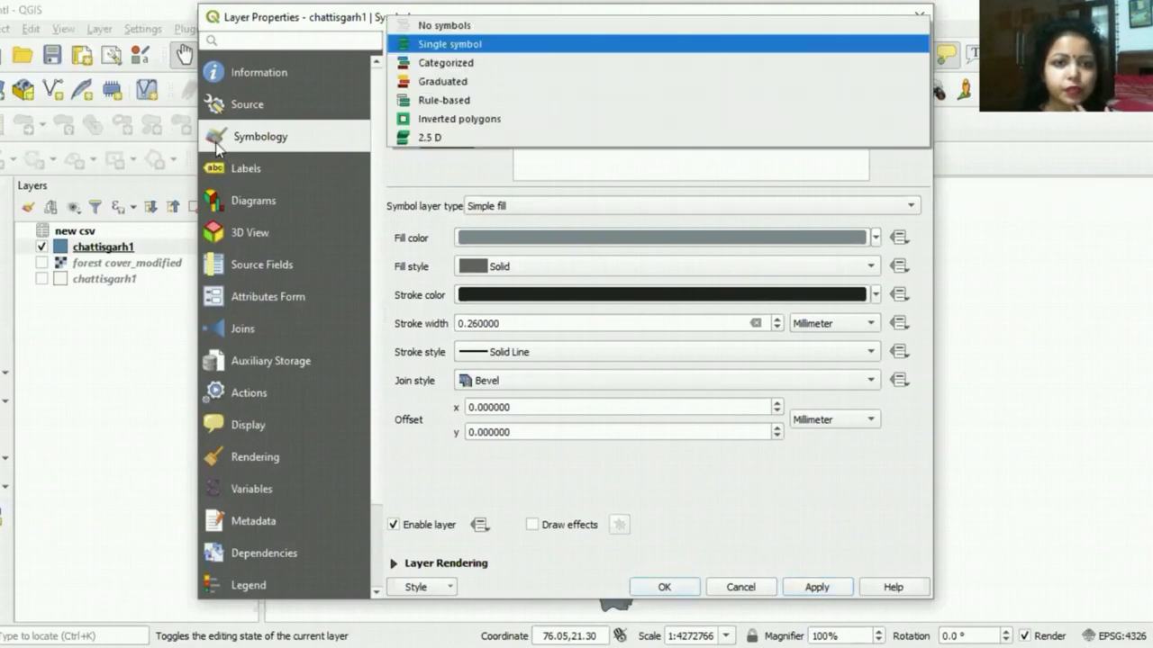
pyautogui.click(778, 83)
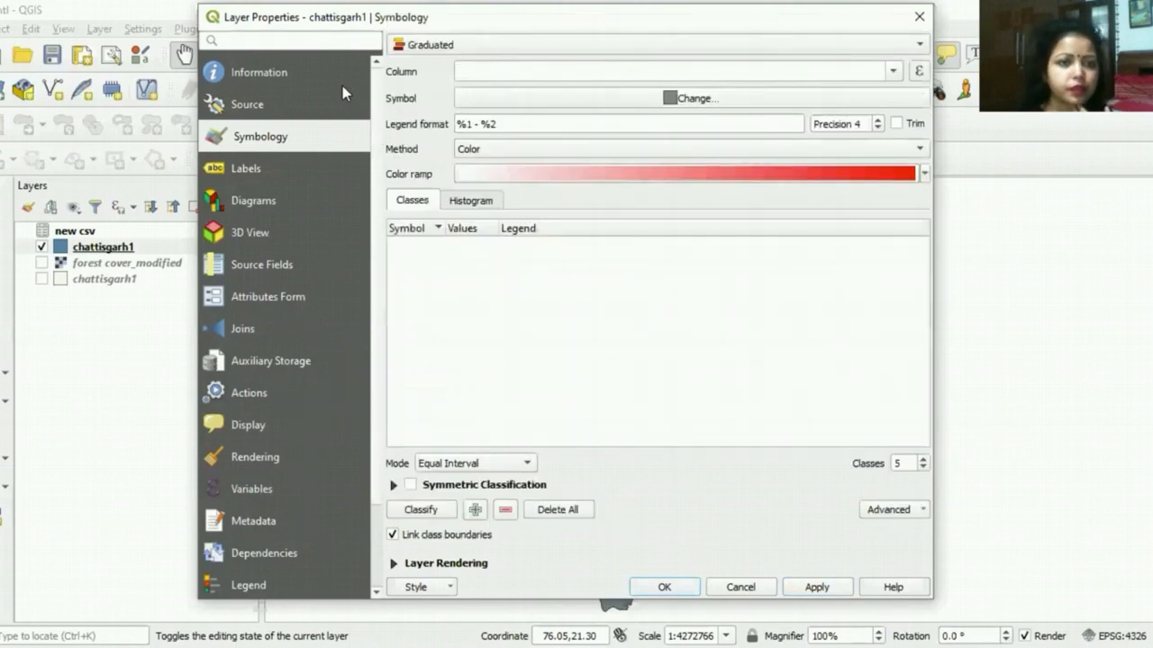
pyautogui.moveTo(342, 16); pyautogui.dragTo(312, 101)
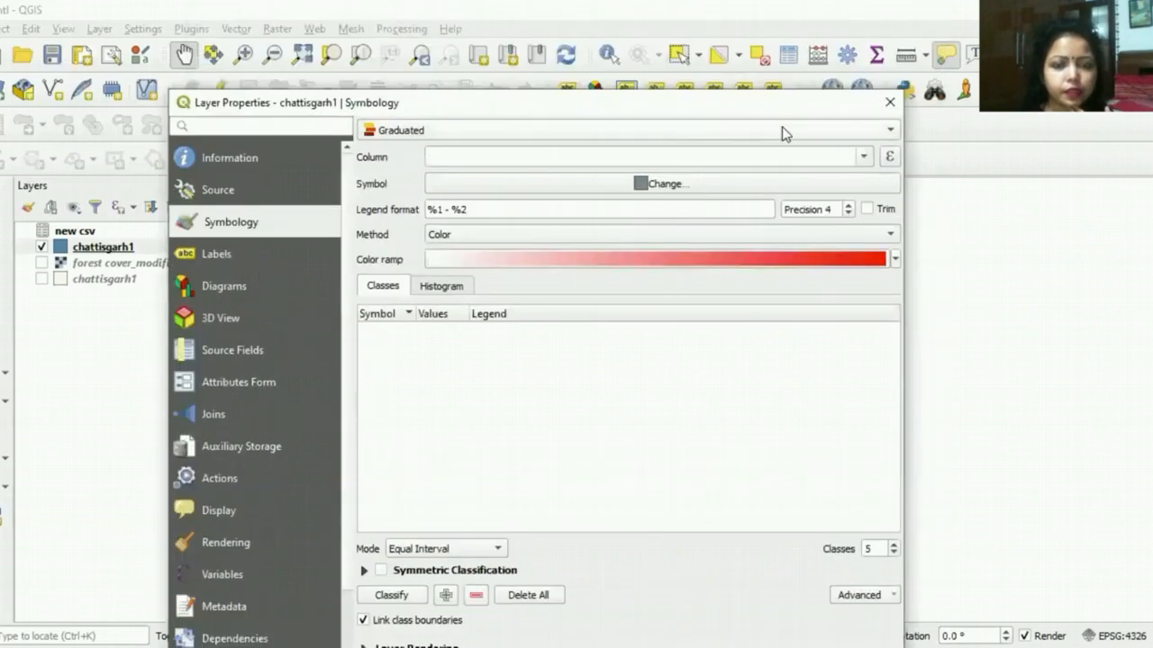
pyautogui.click(862, 158)
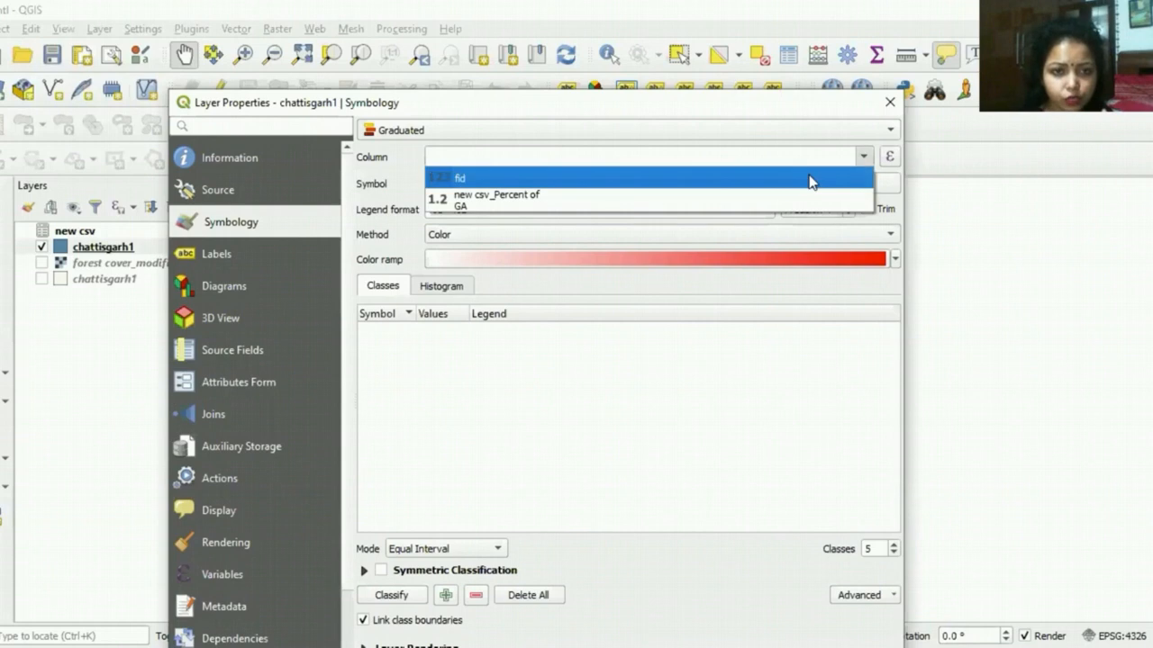
pyautogui.click(759, 203)
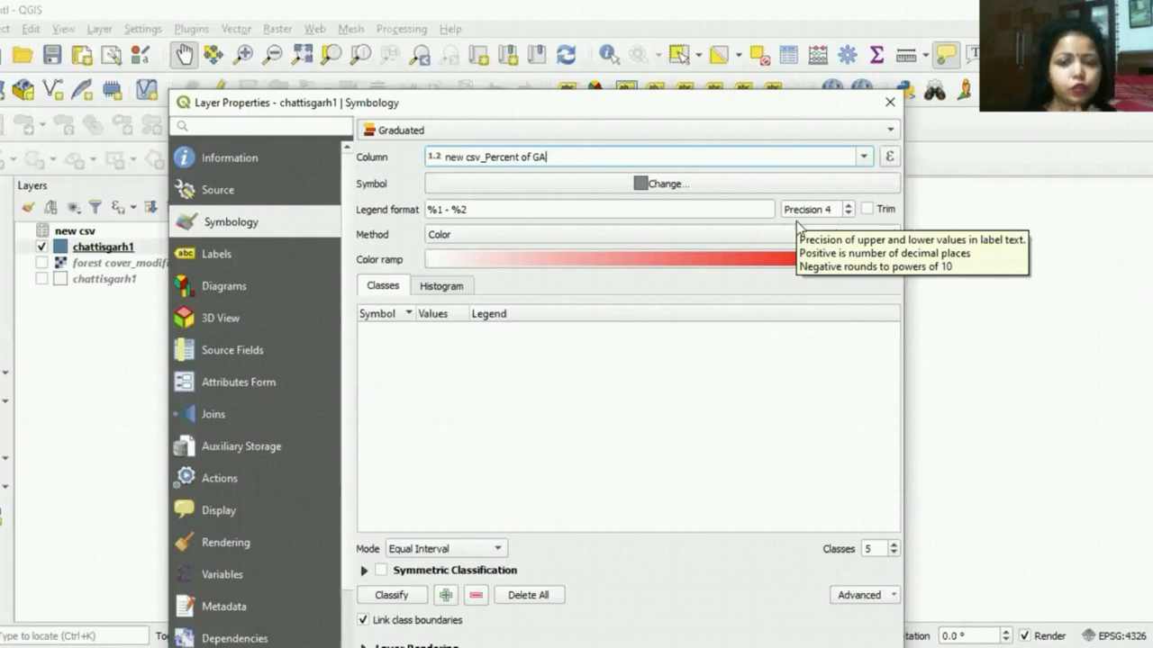
pyautogui.doubleClick(847, 213)
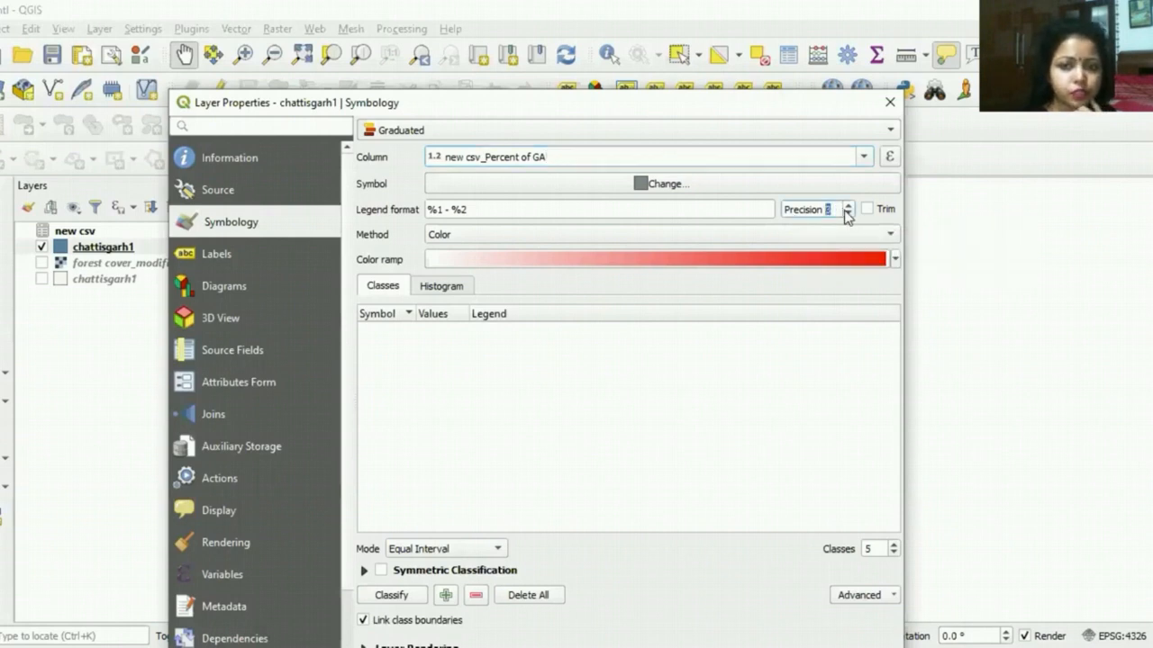
pyautogui.click(847, 214)
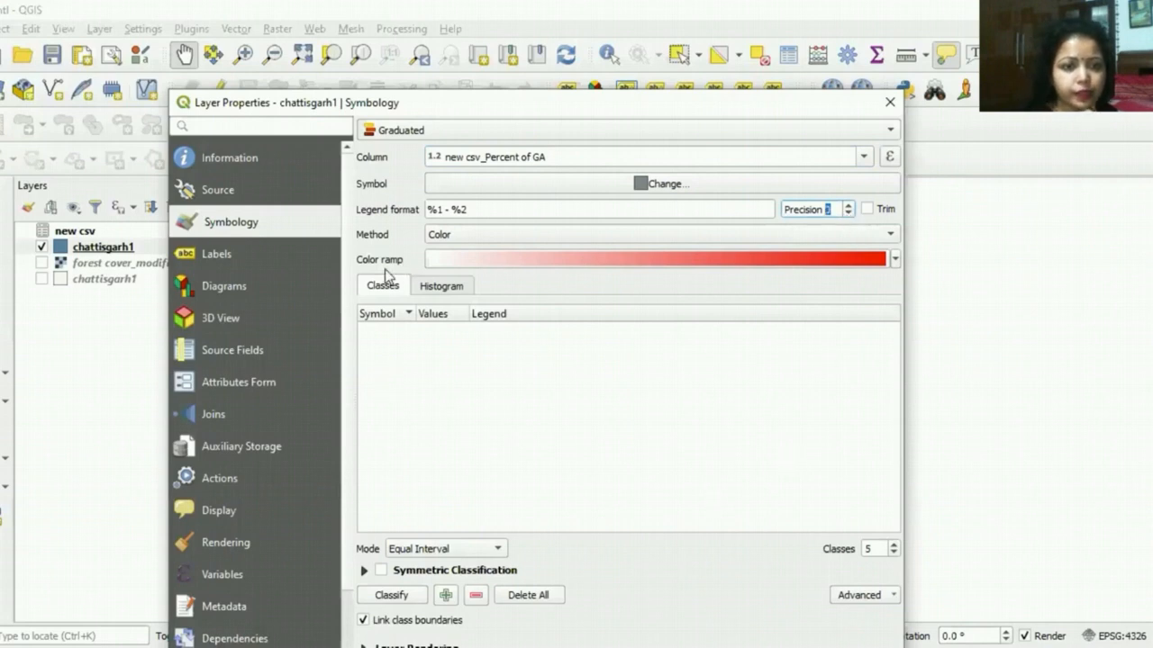
pyautogui.click(892, 261)
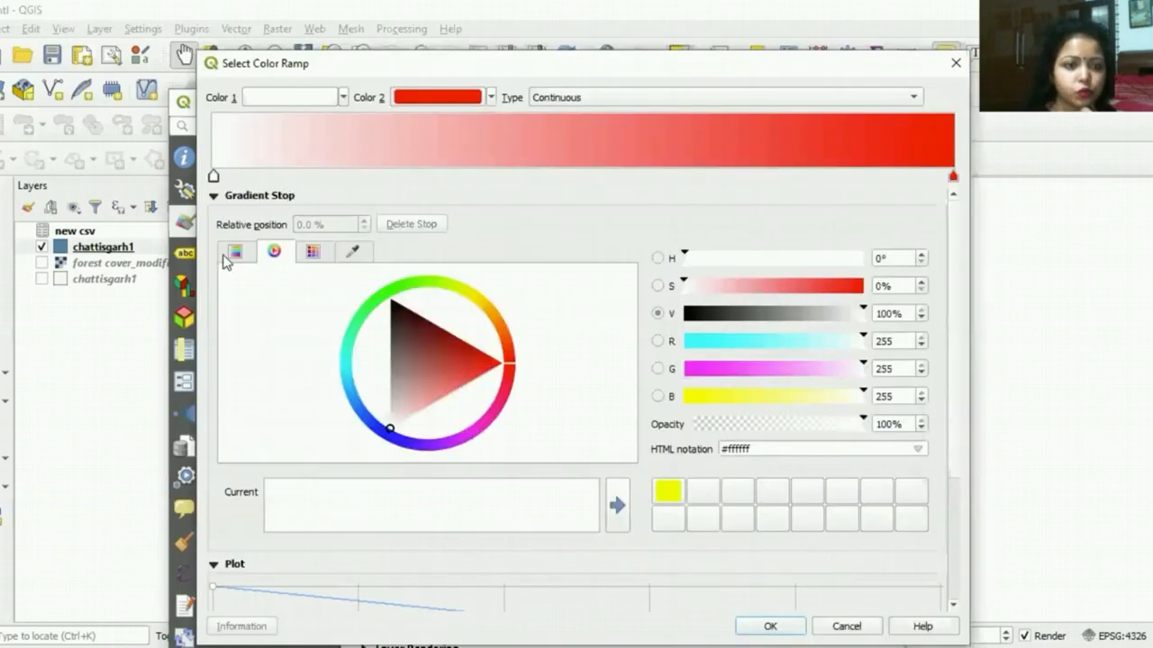
pyautogui.click(232, 253)
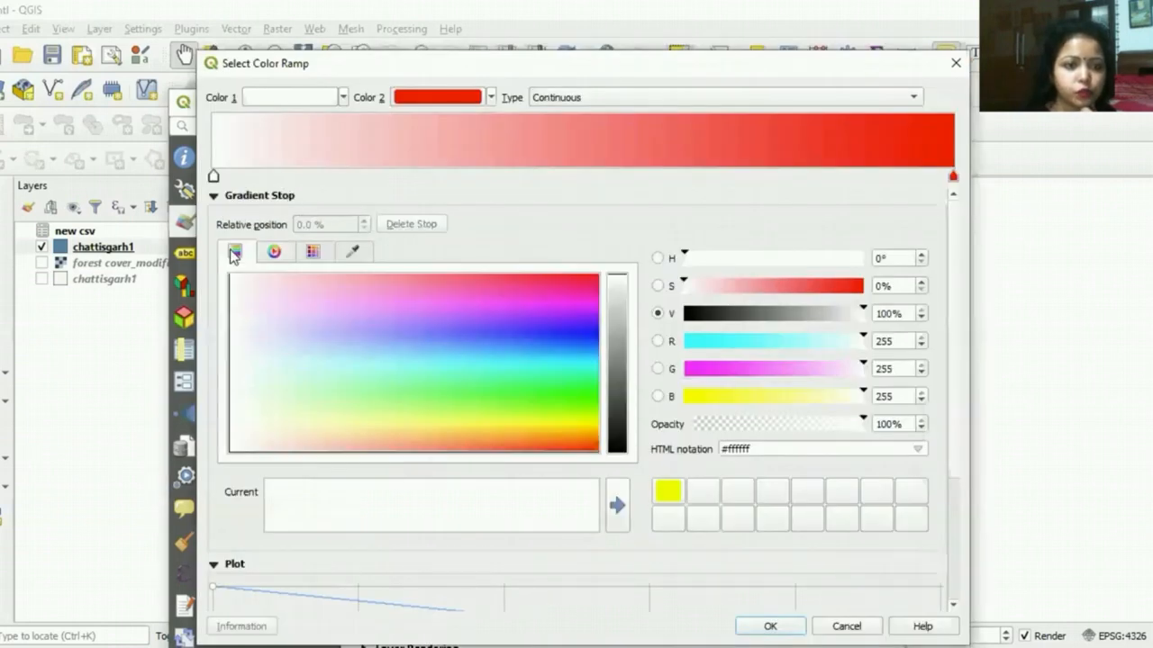
pyautogui.click(954, 61)
# Step: Choose the Greens color ramp and classify the values into five equal-interval classes
pyautogui.click(895, 260)
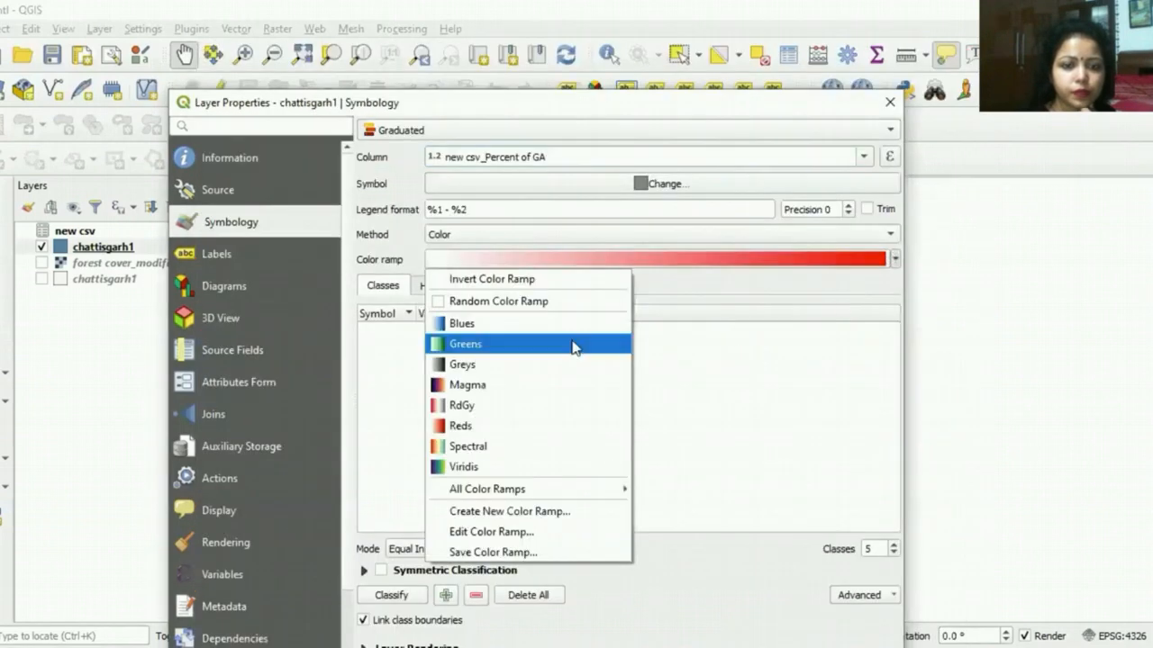
pyautogui.click(574, 347)
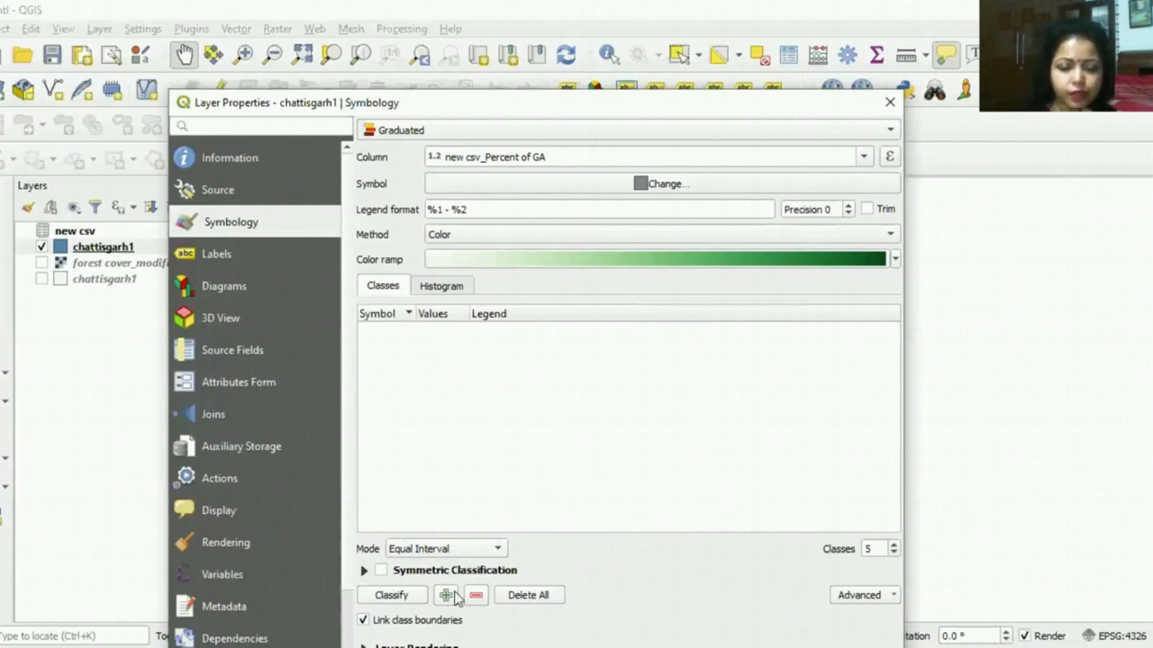
pyautogui.click(389, 598)
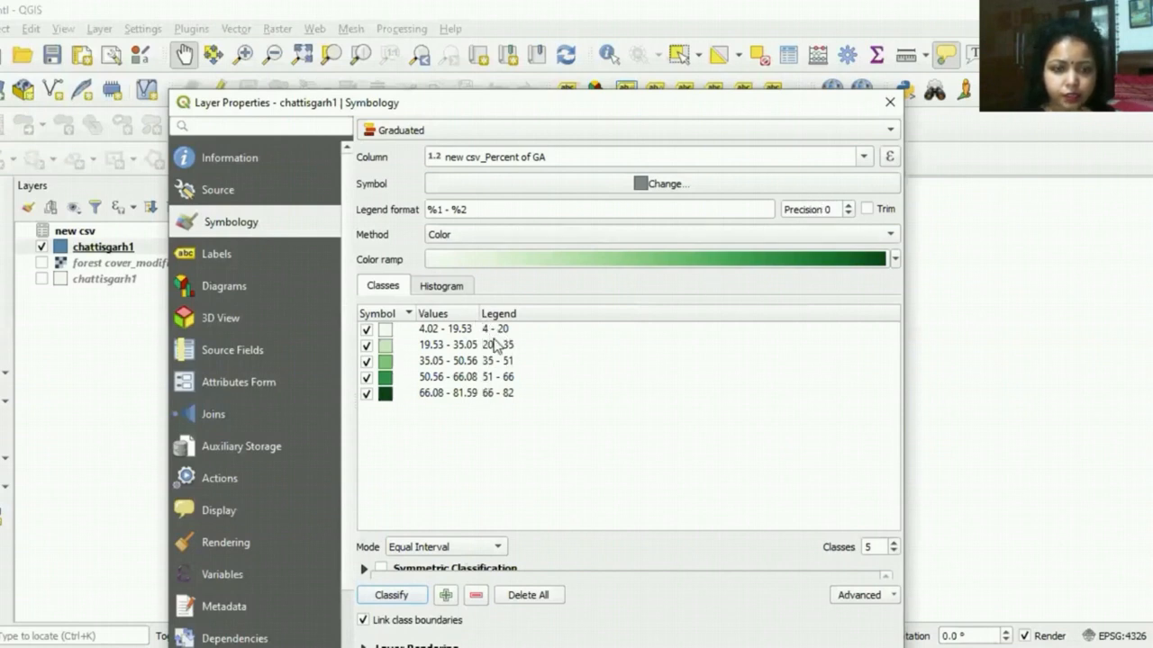
# Step: Try a legend precision of up to 3 decimals for the classes and return it to 0
pyautogui.click(849, 205)
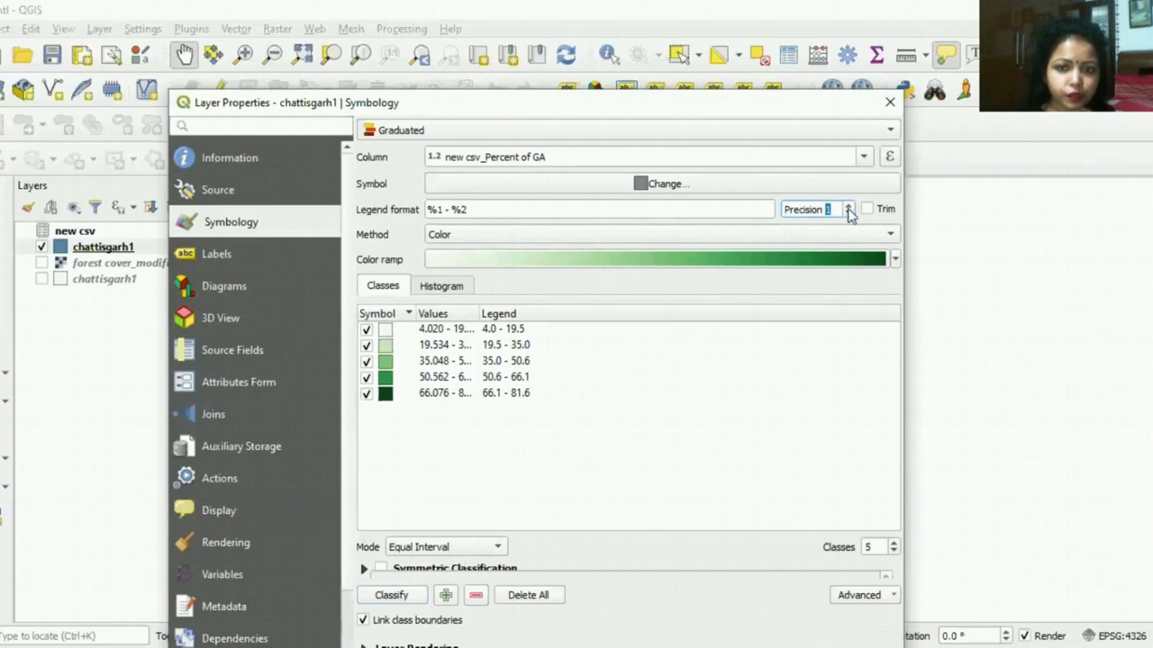
pyautogui.click(848, 206)
pyautogui.click(848, 205)
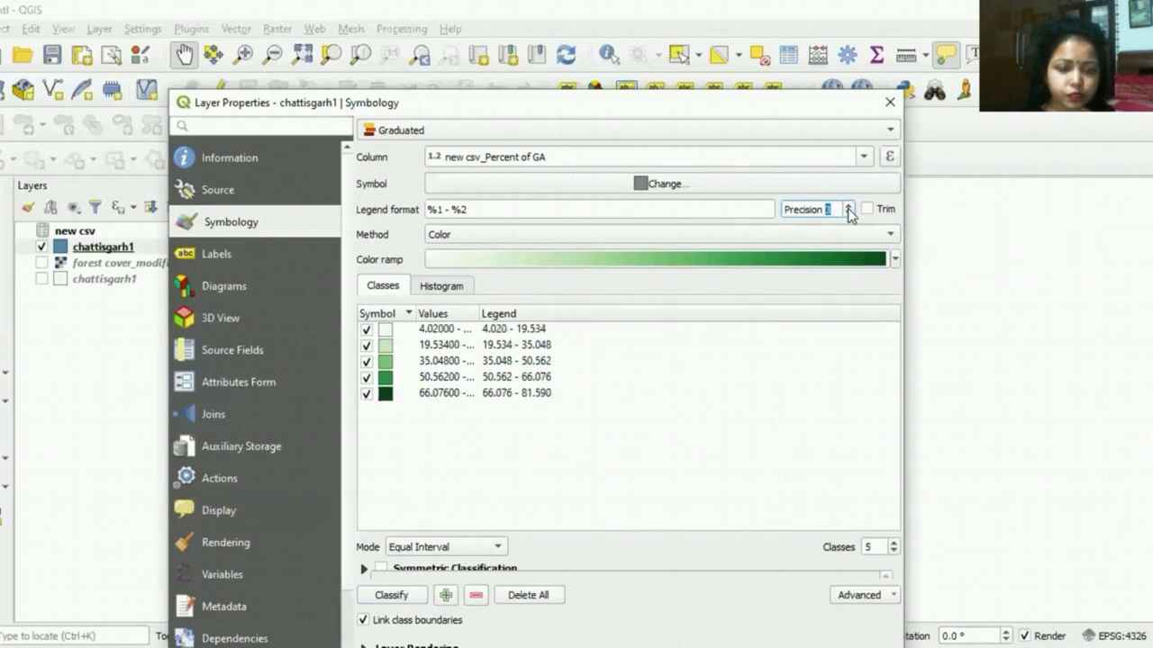
pyautogui.click(847, 213)
pyautogui.click(847, 213)
pyautogui.click(847, 214)
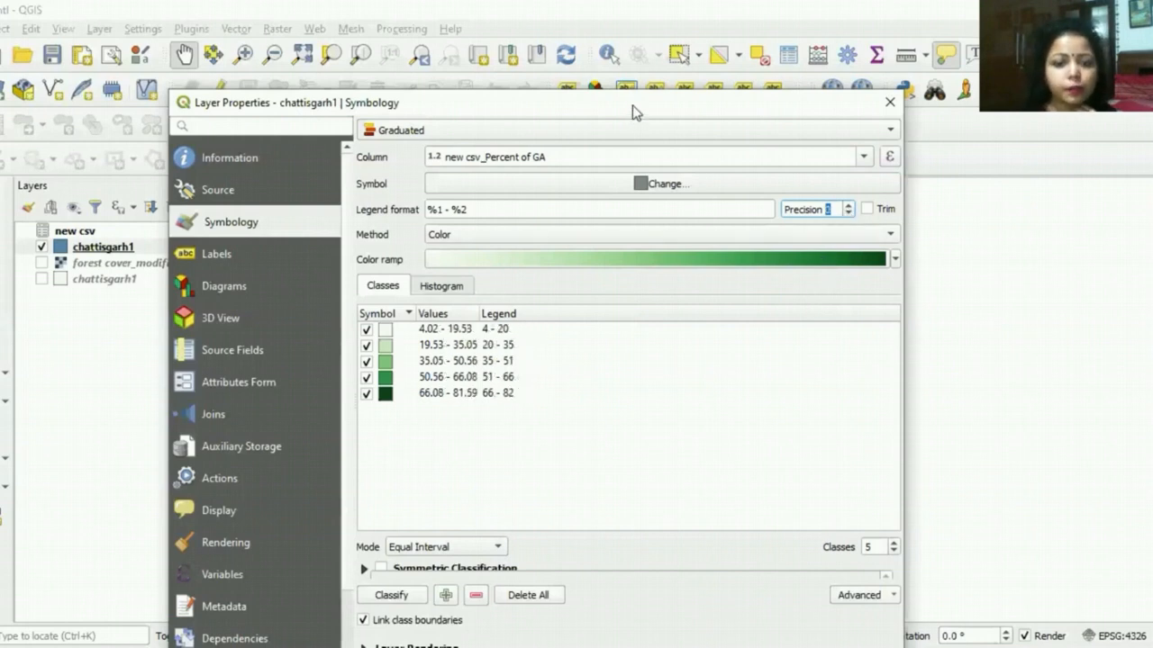
# Step: Apply the graduated green symbology to the chattisgarh1 layer and close its properties
pyautogui.moveTo(632, 105); pyautogui.dragTo(584, 52)
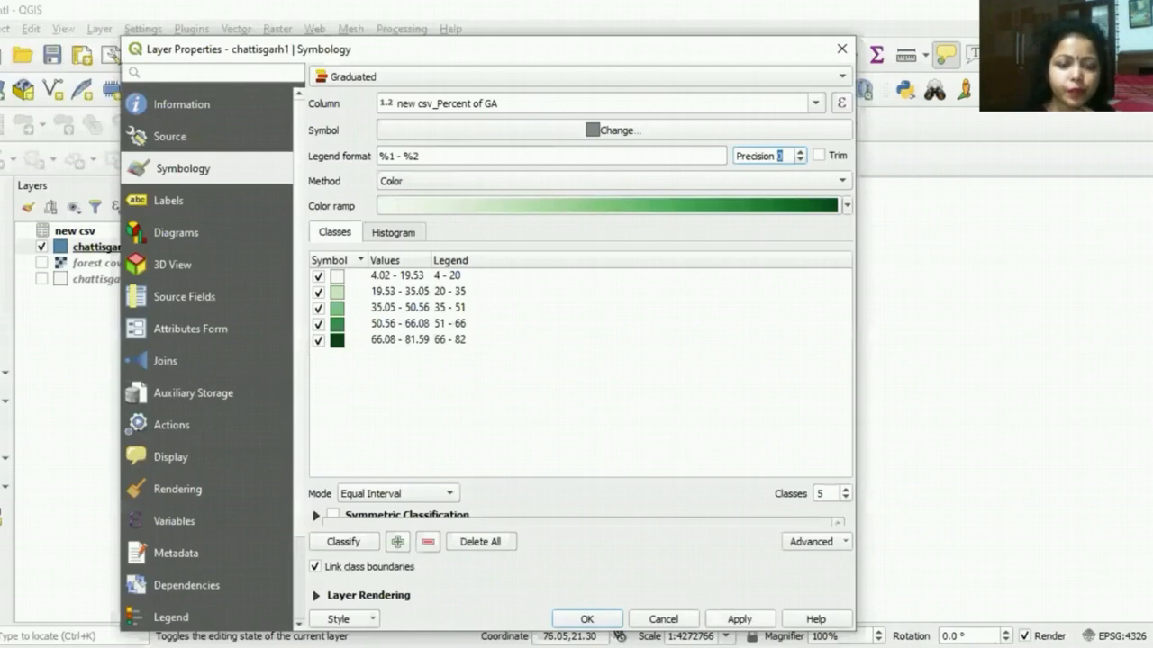
pyautogui.click(739, 619)
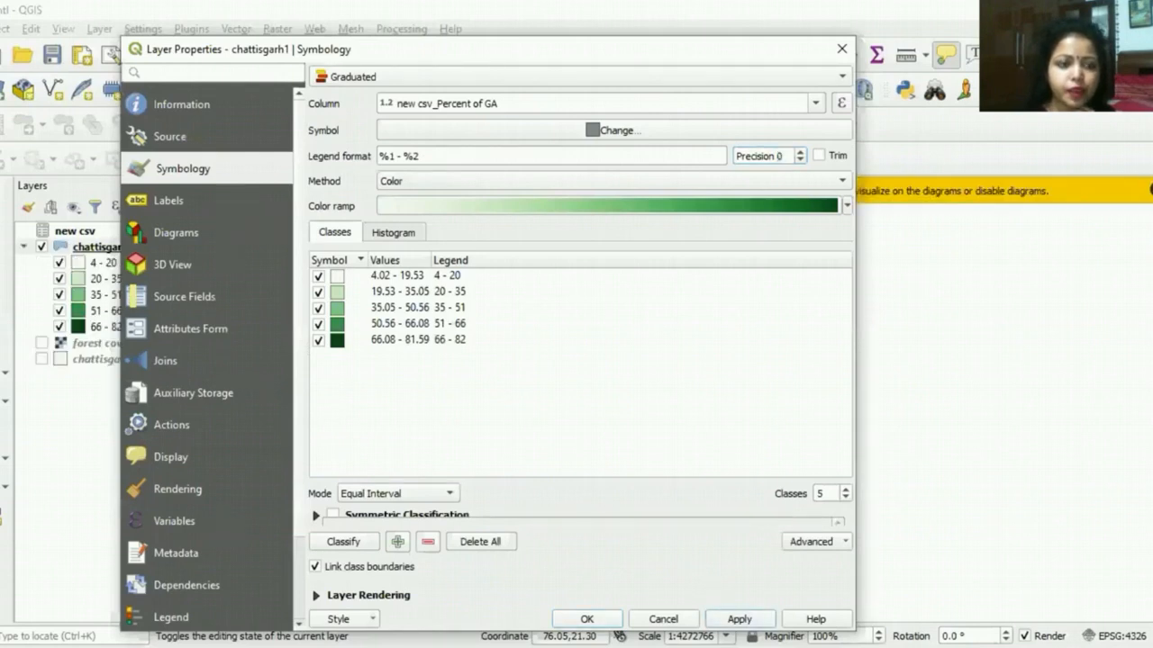
pyautogui.click(586, 618)
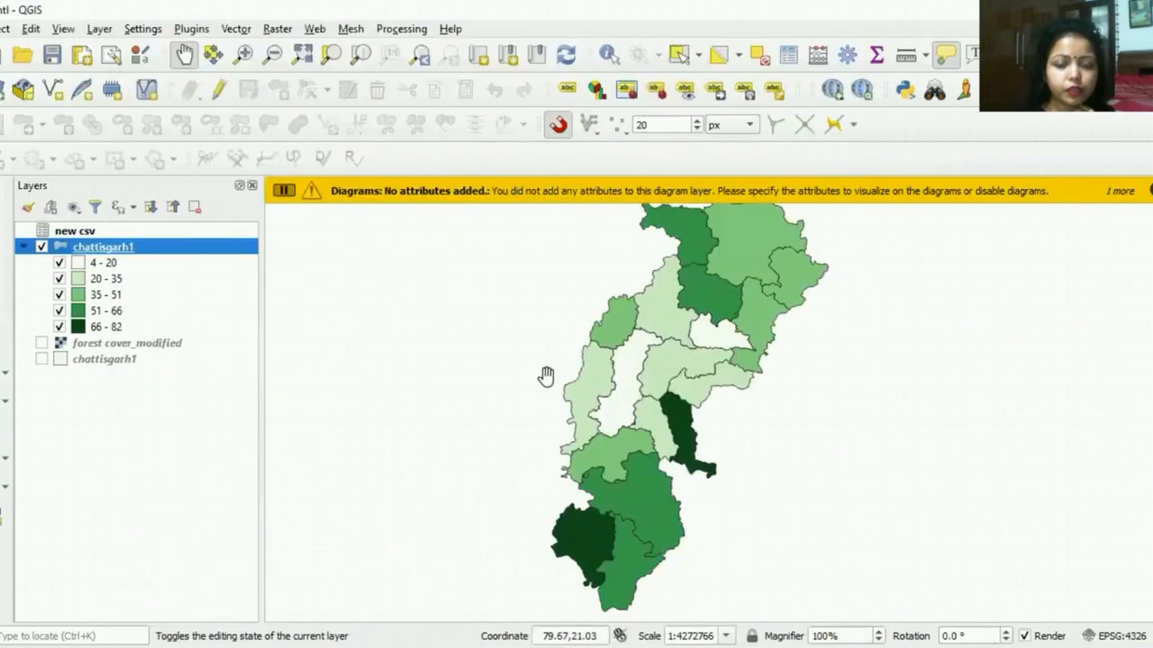
# Step: Show the forest cover_modified raster and toggle the graduated chattisgarh1 layer to compare both maps, leaving it hidden
pyautogui.moveTo(697, 332)
pyautogui.mouseDown()
pyautogui.moveTo(700, 362)
pyautogui.moveTo(697, 344)
pyautogui.mouseUp()
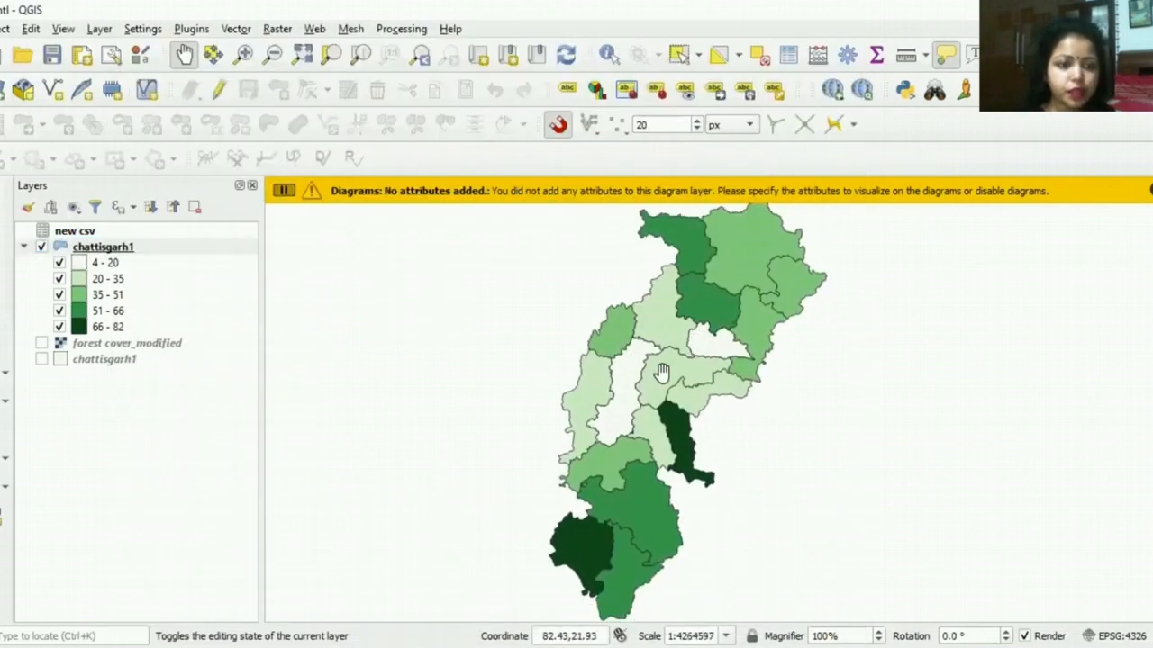
pyautogui.click(41, 343)
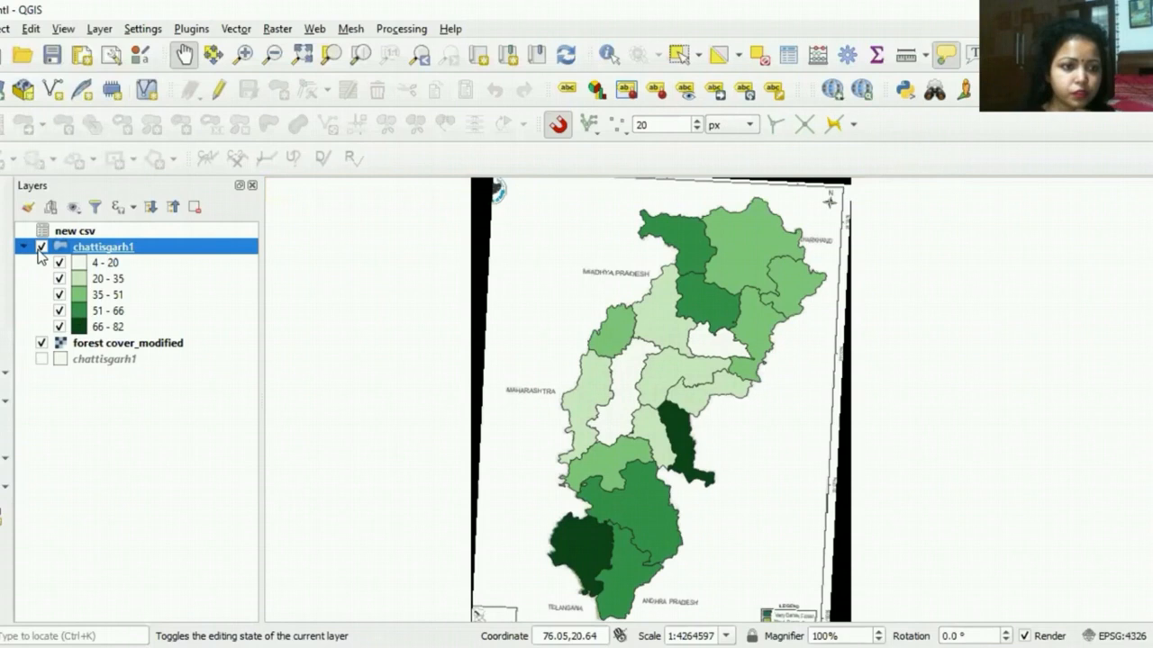
pyautogui.click(41, 247)
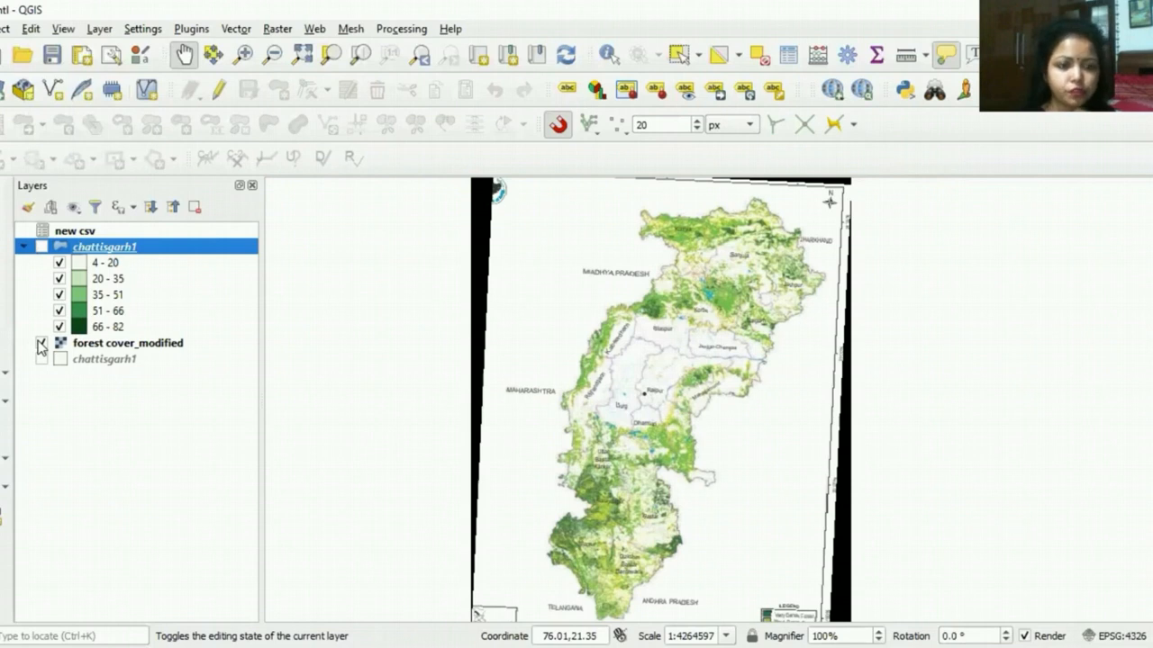
pyautogui.click(42, 247)
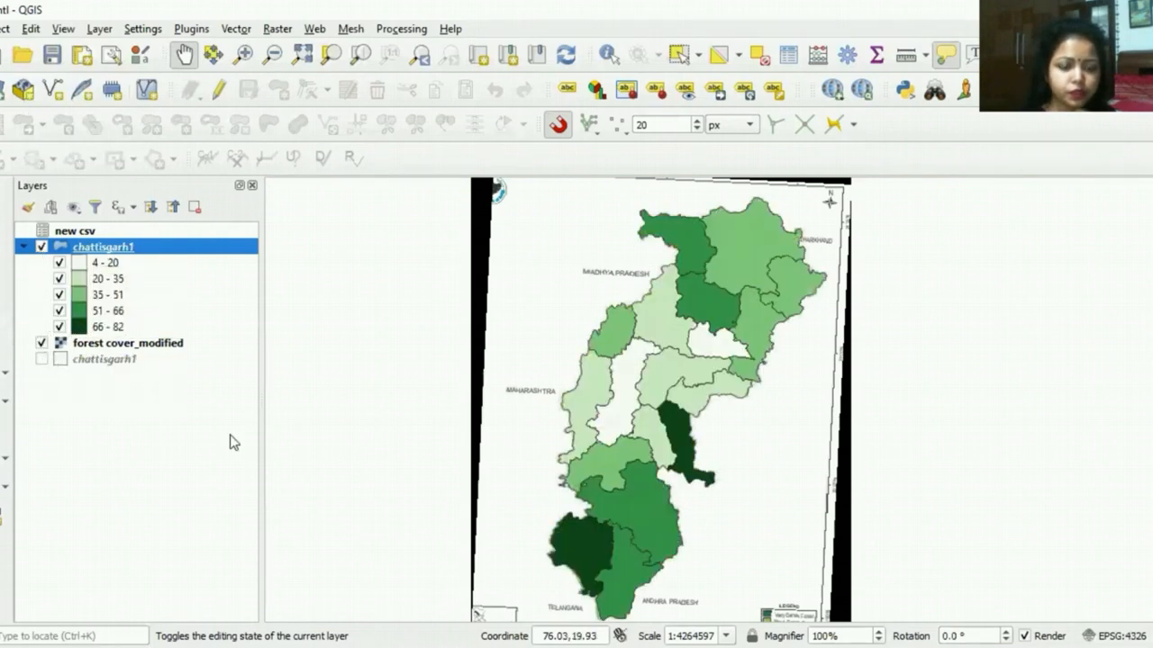
pyautogui.click(40, 248)
pyautogui.moveTo(629, 553); pyautogui.dragTo(629, 537)
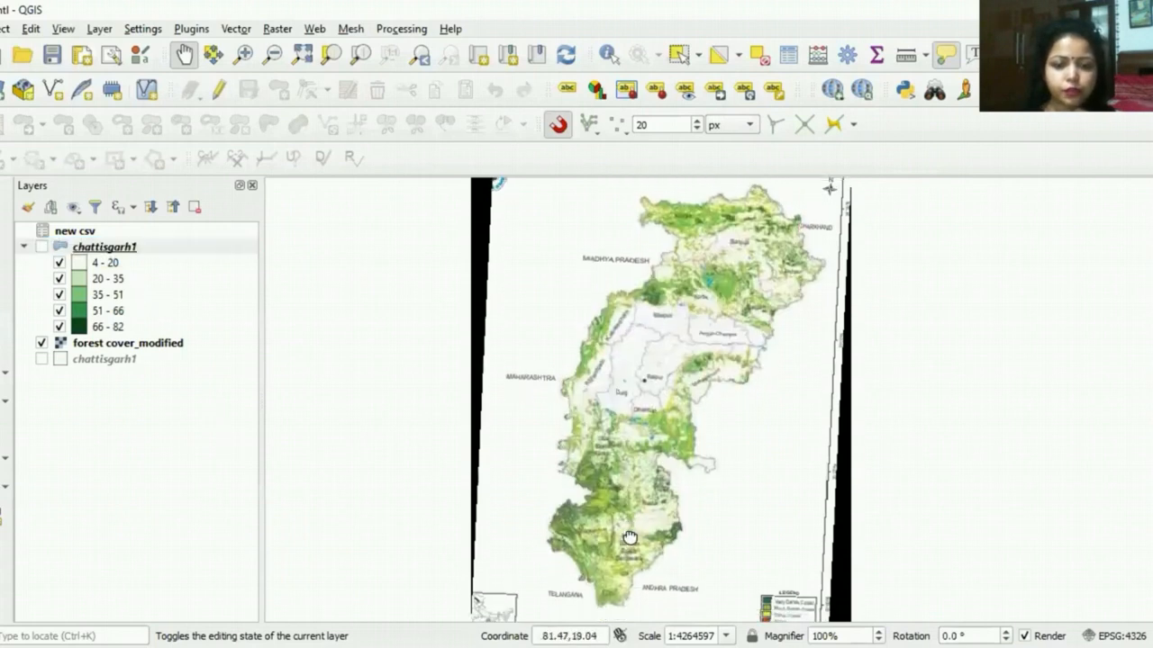
# Step: Show the graduated chattisgarh1 layer again over the forest cover_modified raster
pyautogui.scroll(-1, 636, 519)
pyautogui.scroll(1, 638, 519)
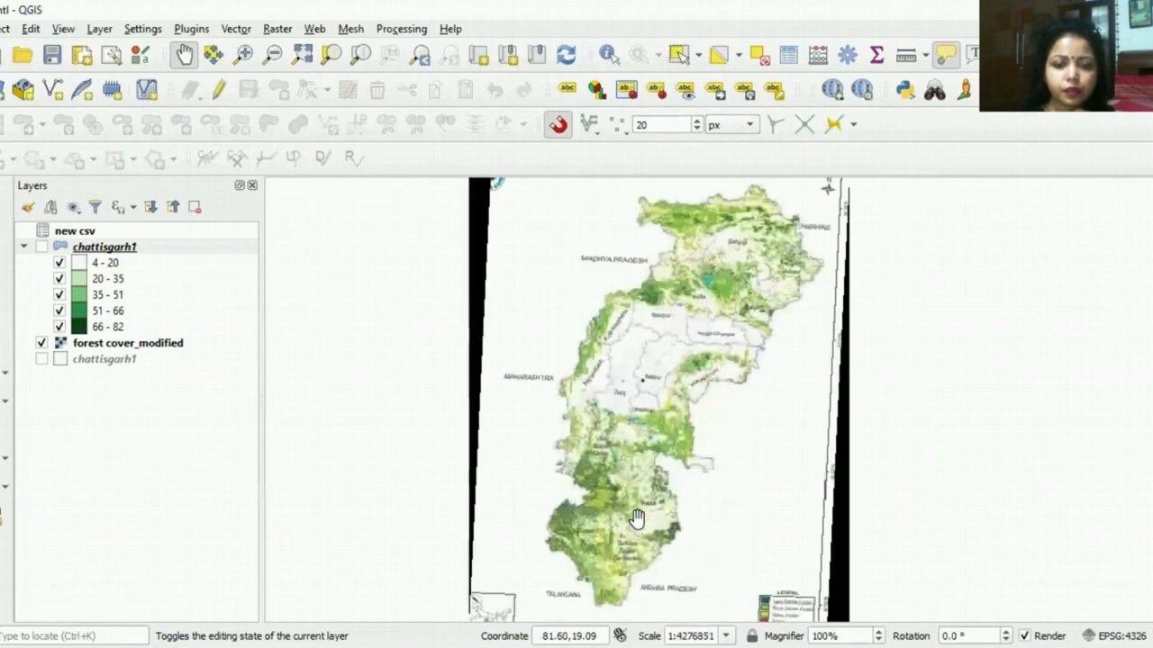
pyautogui.click(41, 248)
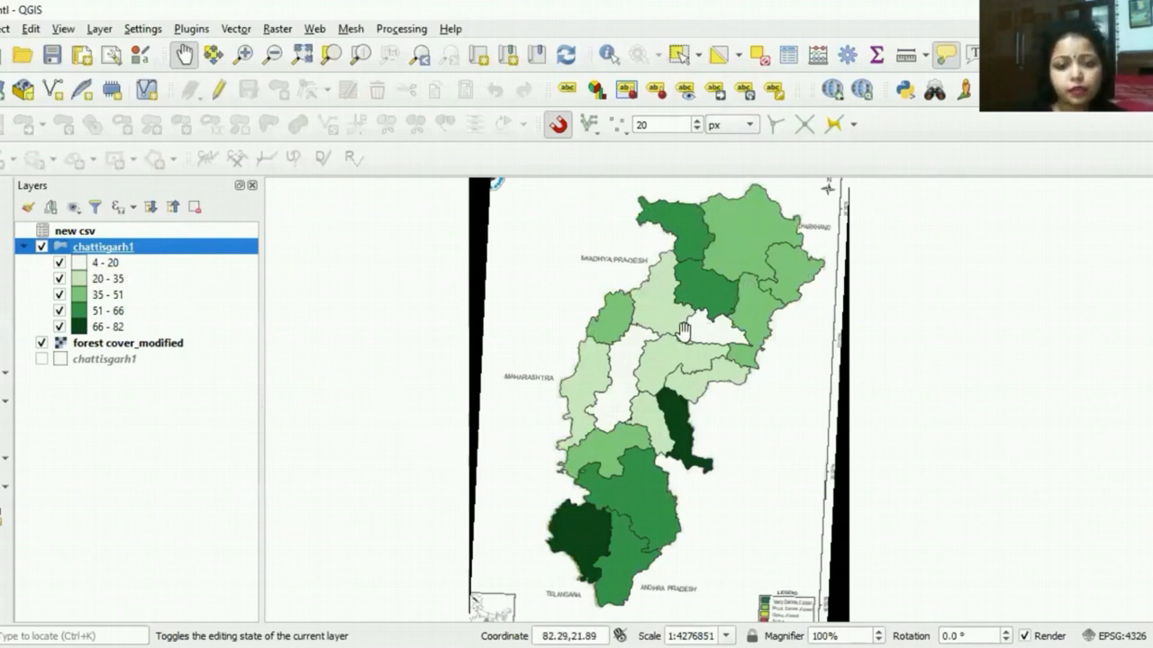
# Step: Open the diagram properties of the graduated chattisgarh1 layer and choose the pie chart type
pyautogui.rightClick(158, 252)
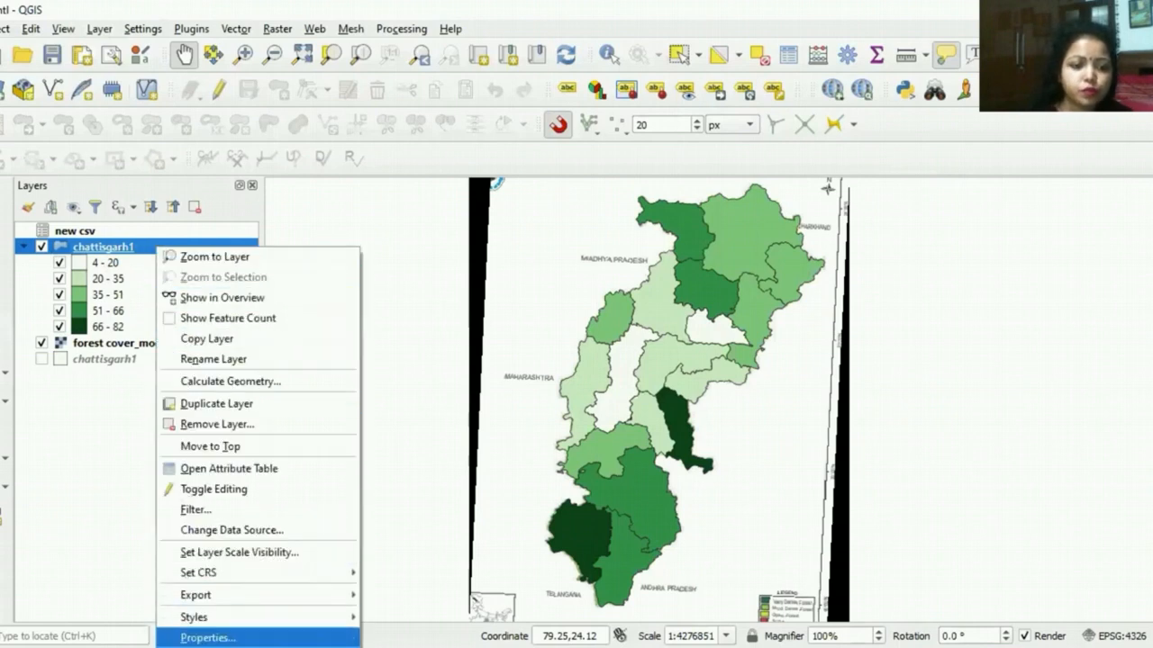
pyautogui.click(208, 638)
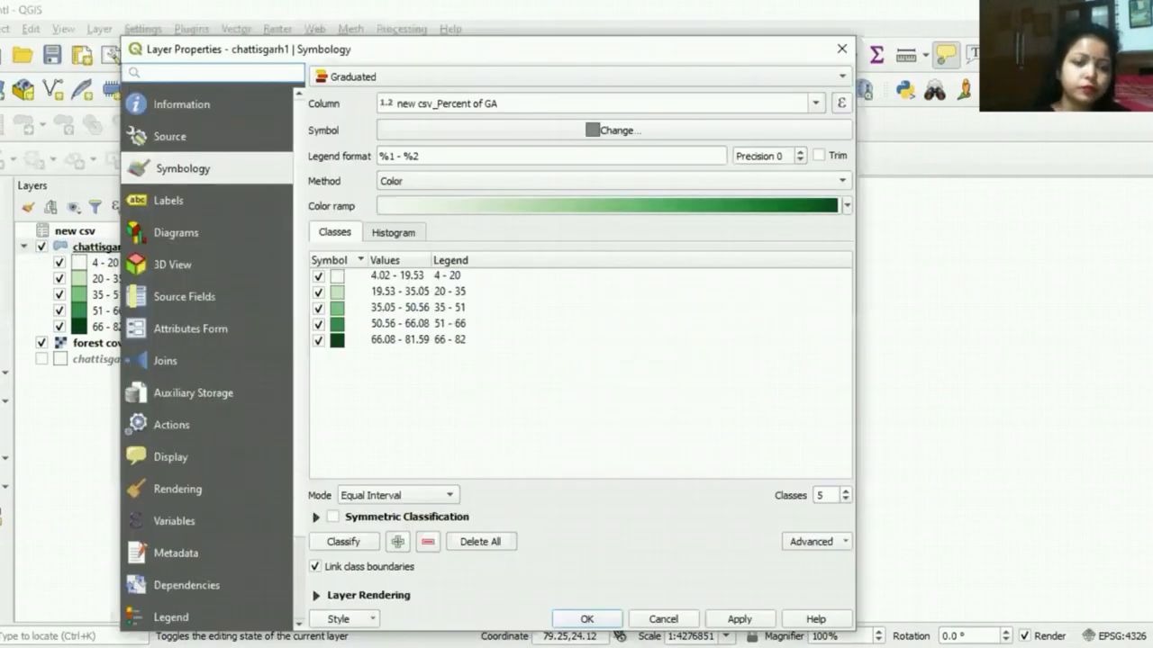
pyautogui.click(176, 233)
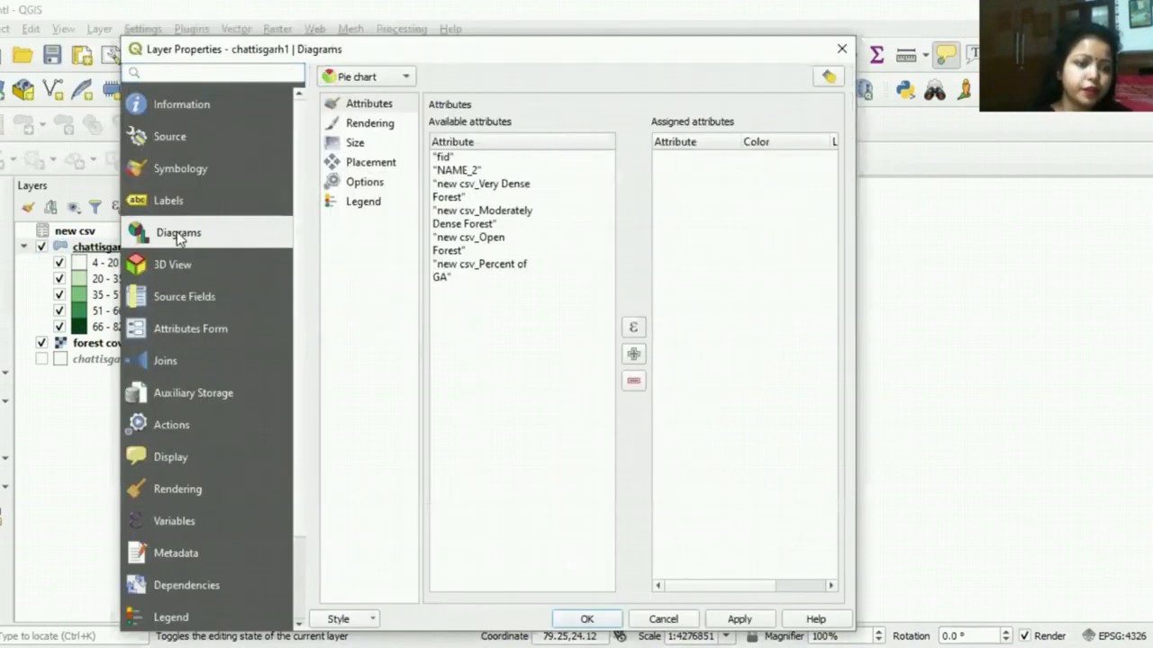
pyautogui.click(399, 84)
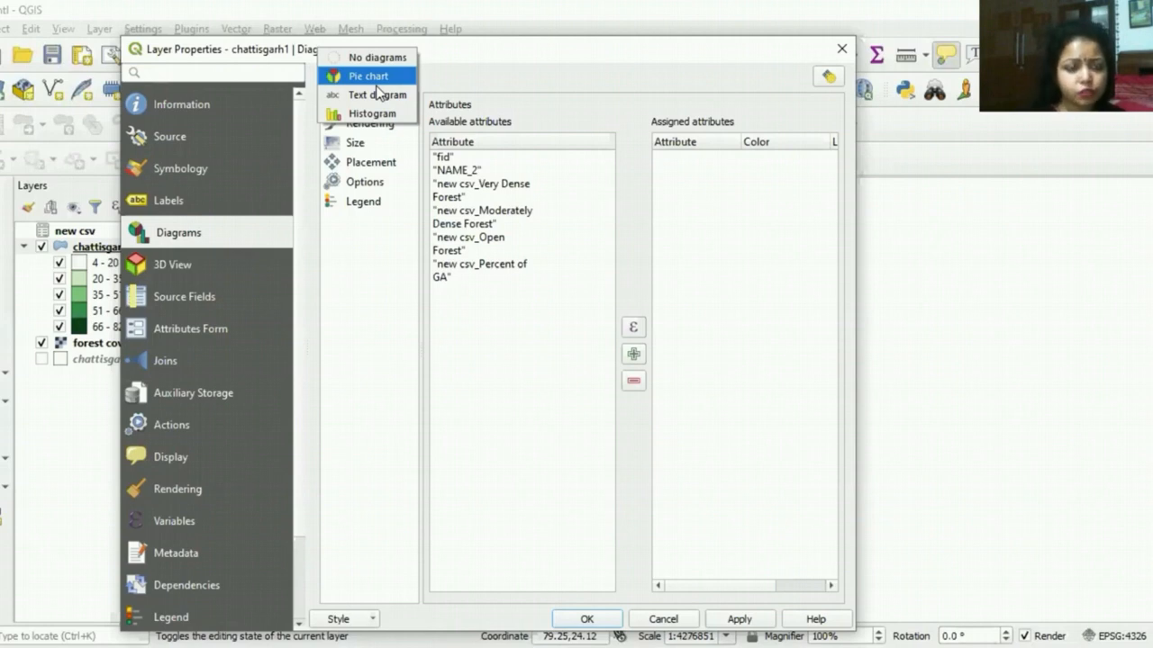
pyautogui.click(376, 83)
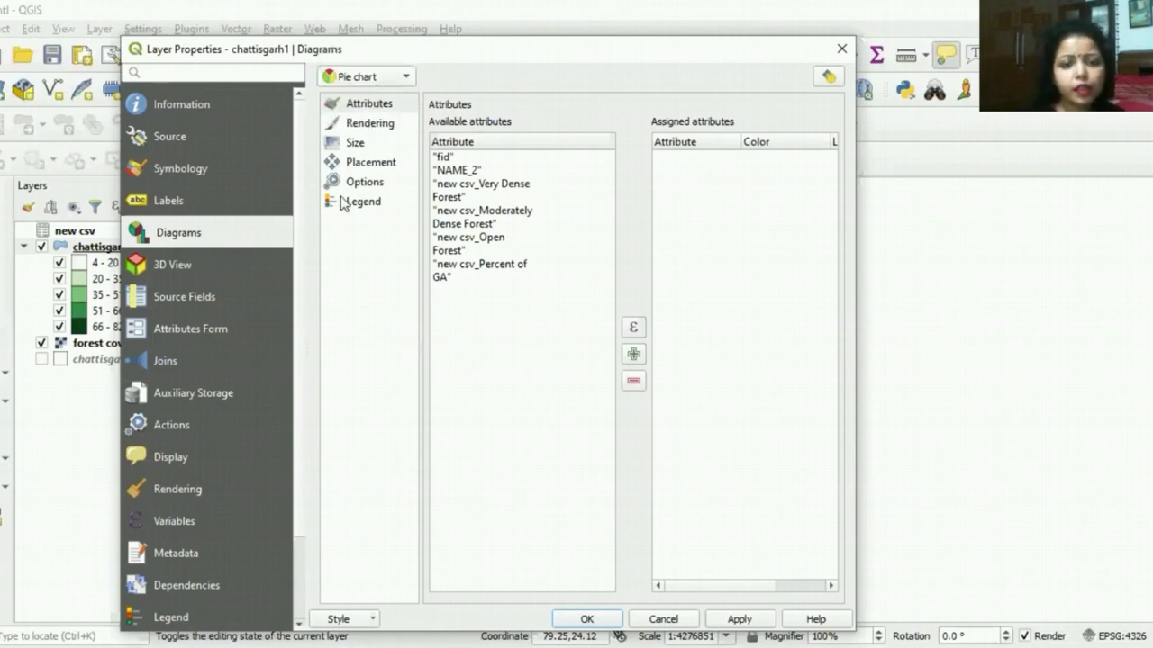
# Step: Assign the new csv Very Dense Forest, Moderately Dense Forest and Open Forest attributes to the pie chart
pyautogui.click(369, 106)
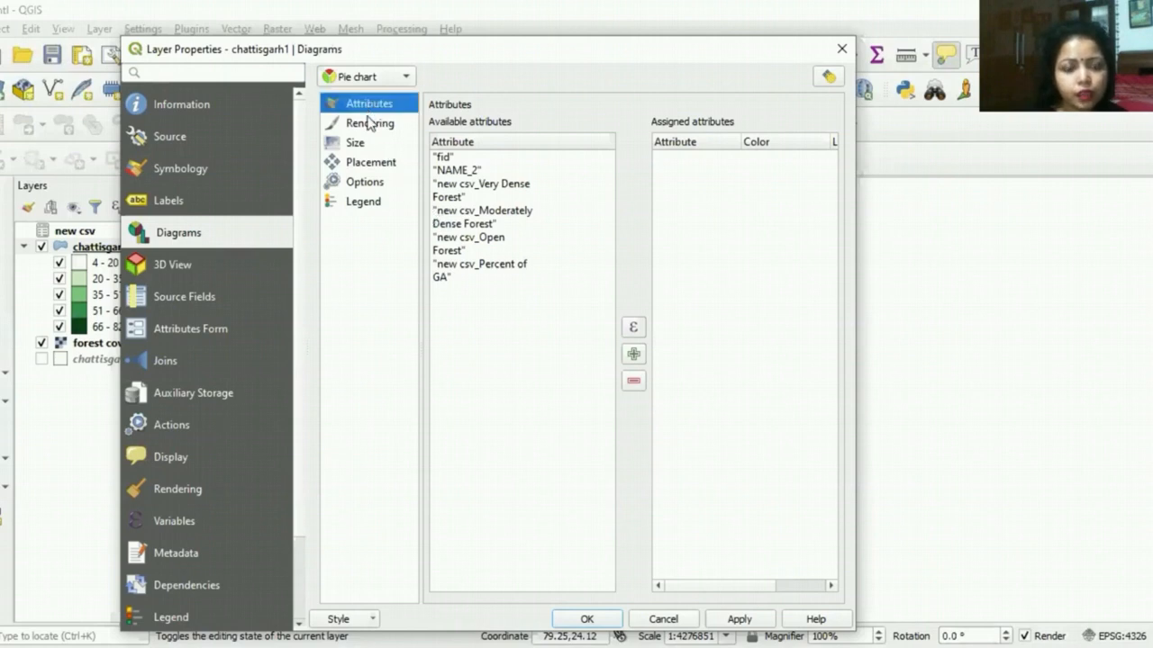
pyautogui.click(515, 189)
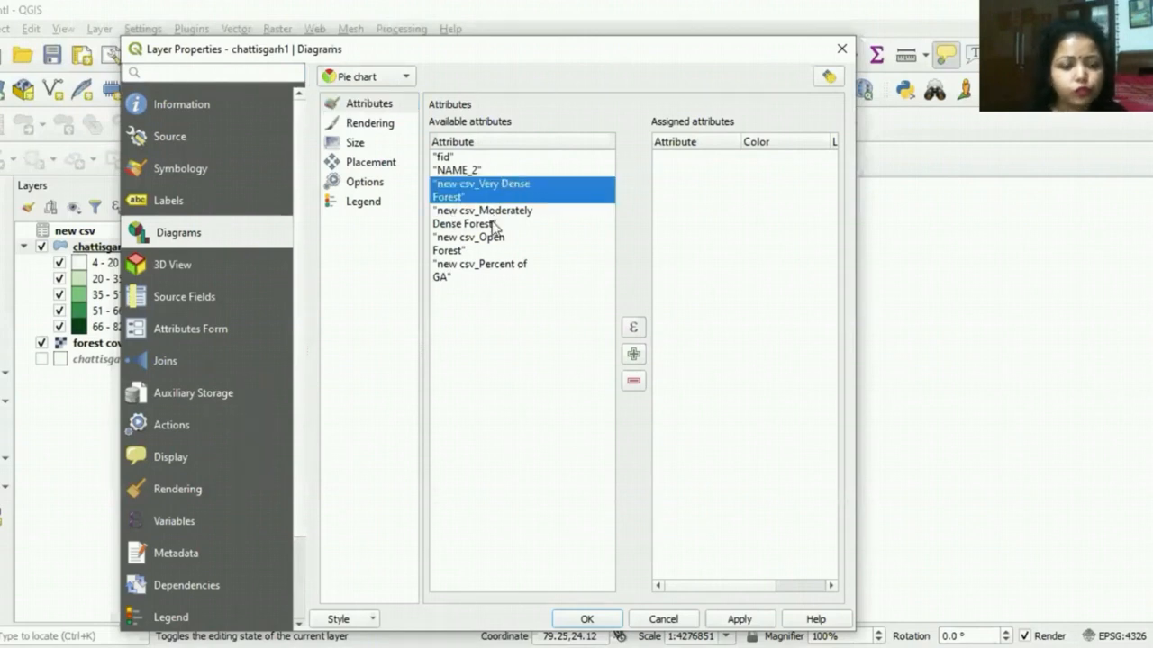
pyautogui.keyDown('ctrl'); pyautogui.click(493, 216); pyautogui.keyUp('ctrl')
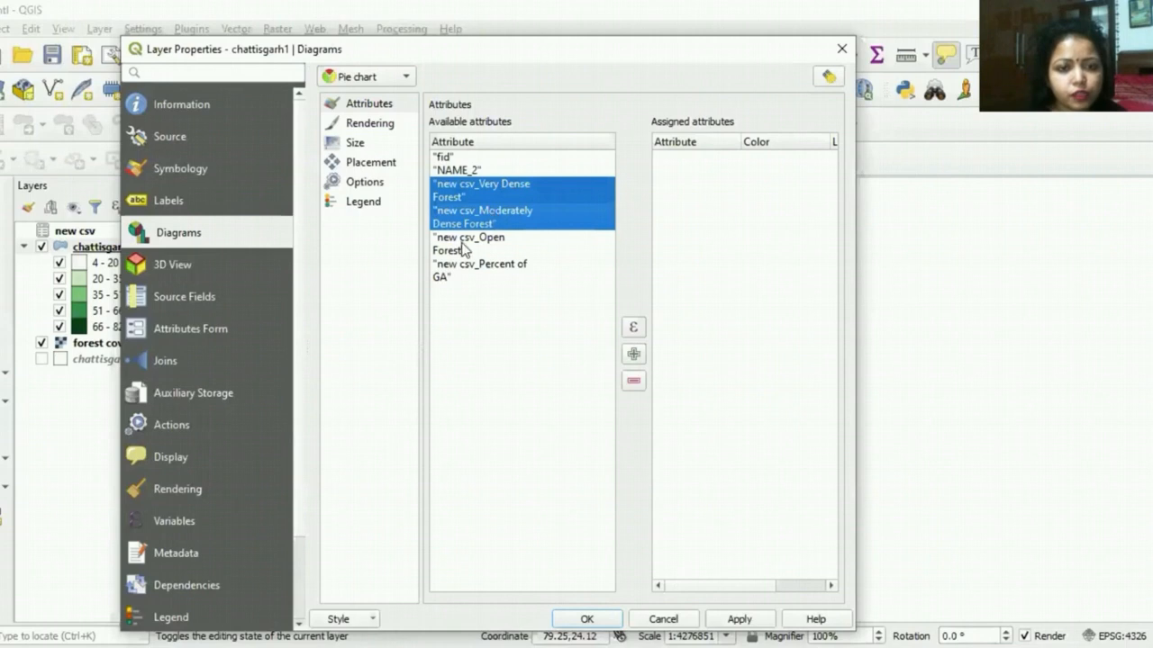
pyautogui.keyDown('ctrl'); pyautogui.click(476, 244); pyautogui.keyUp('ctrl')
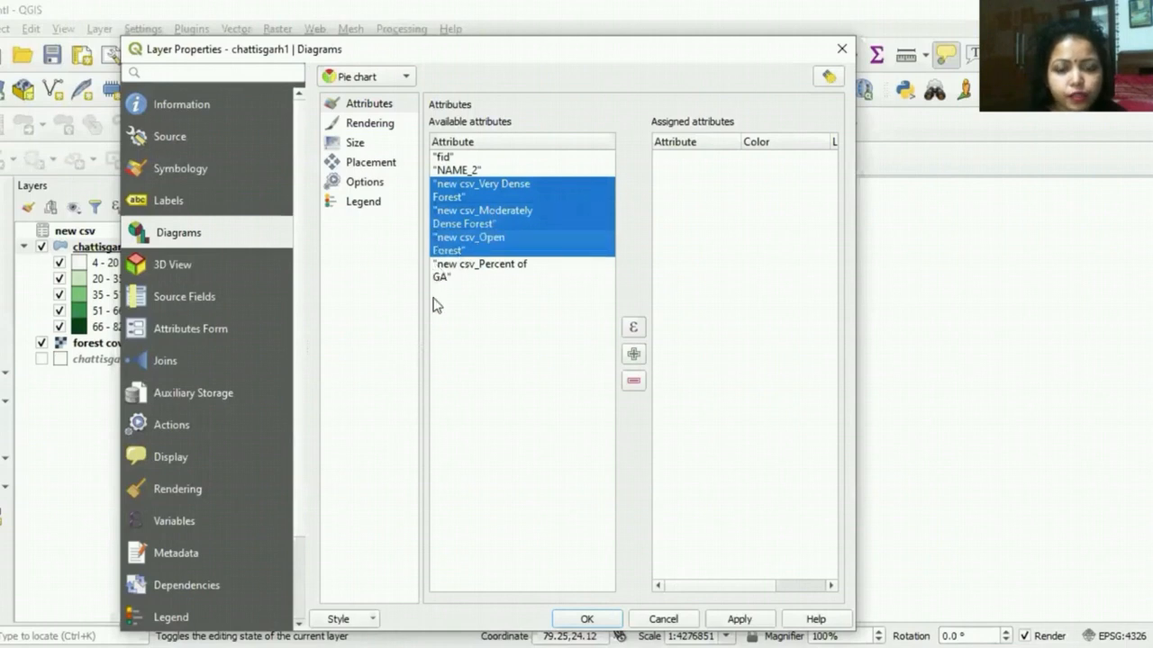
pyautogui.click(634, 356)
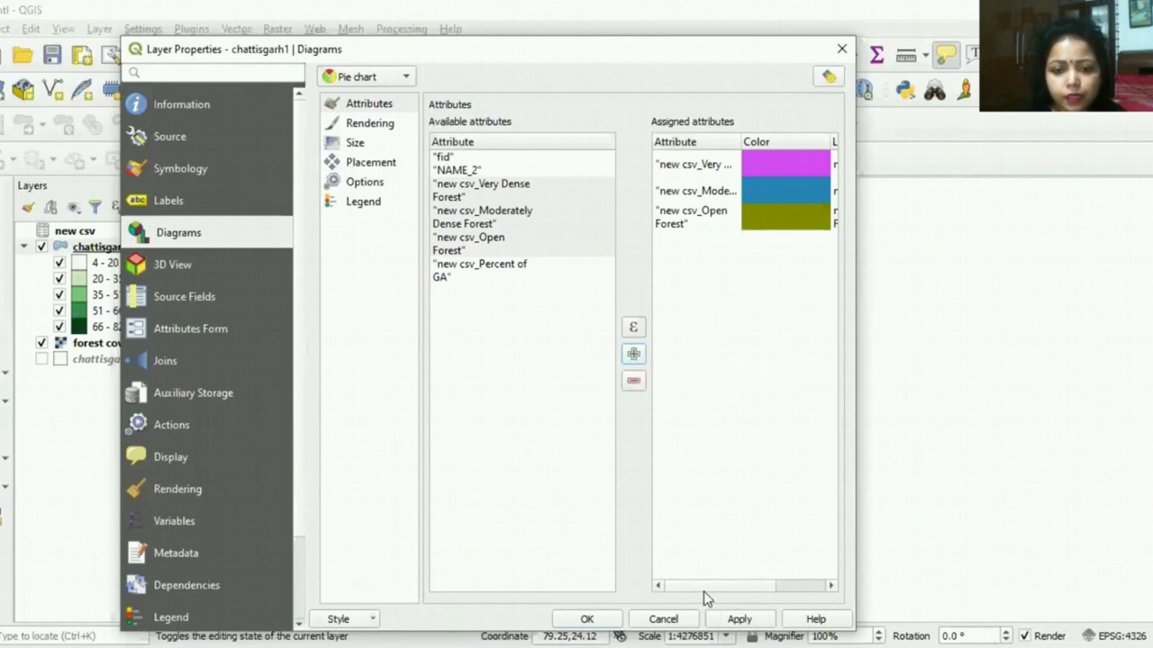
# Step: Shorten the first assigned attribute's legend text to "Very Dense Forest" by removing its new csv_ prefix
pyautogui.moveTo(704, 590); pyautogui.dragTo(814, 577)
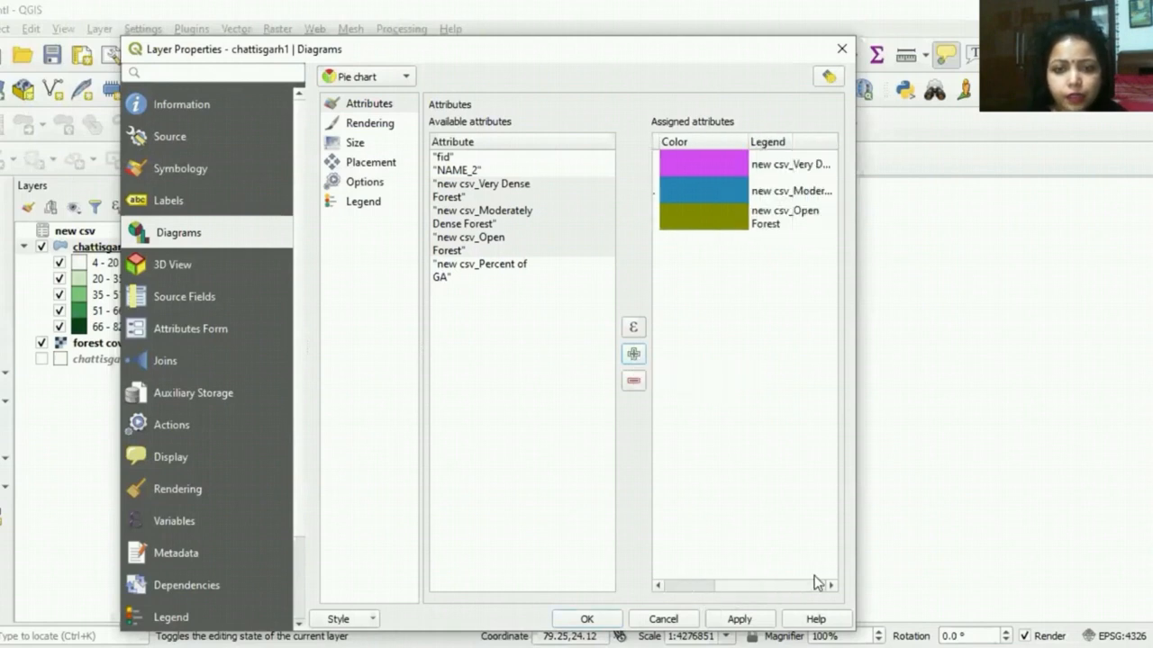
pyautogui.click(789, 167)
pyautogui.click(789, 165)
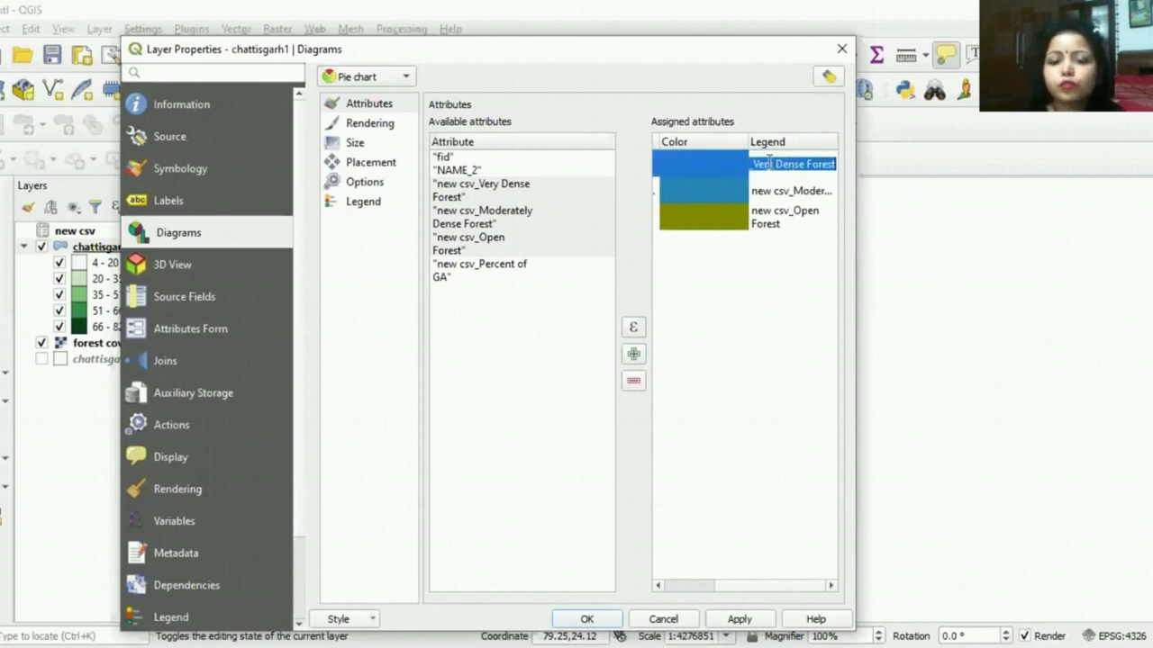
pyautogui.click(751, 165)
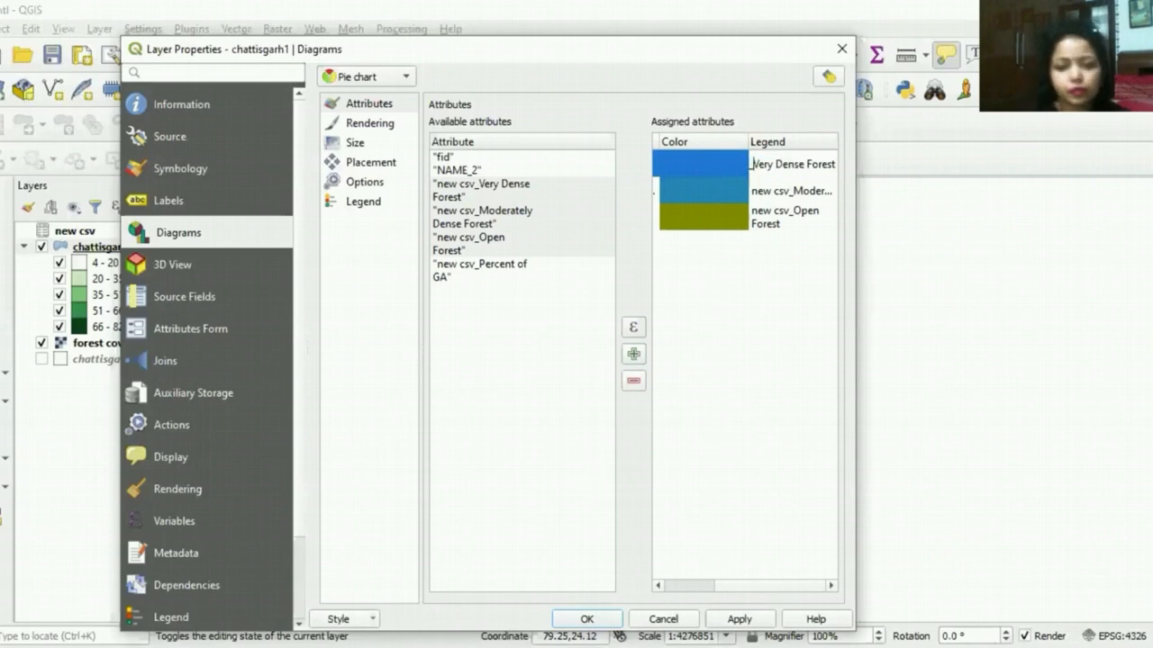
pyautogui.press('BackSpace')
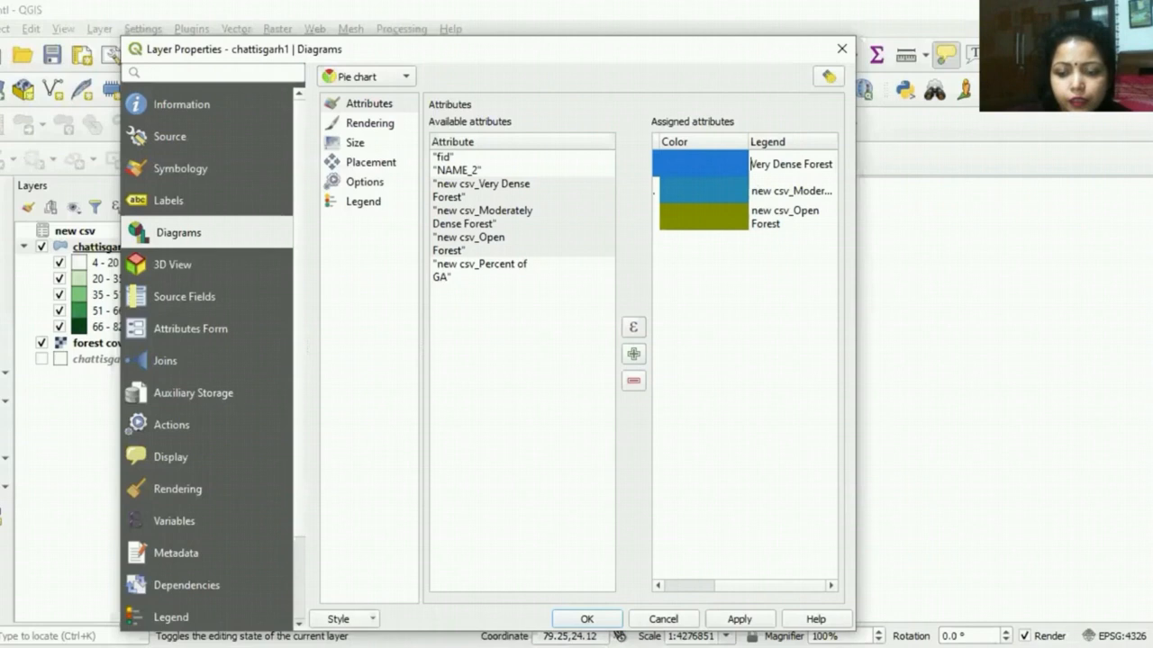
# Step: Remove the new csv_ prefix from the second attribute's legend so it reads "Moderately Dense Forest"
pyautogui.click(791, 191)
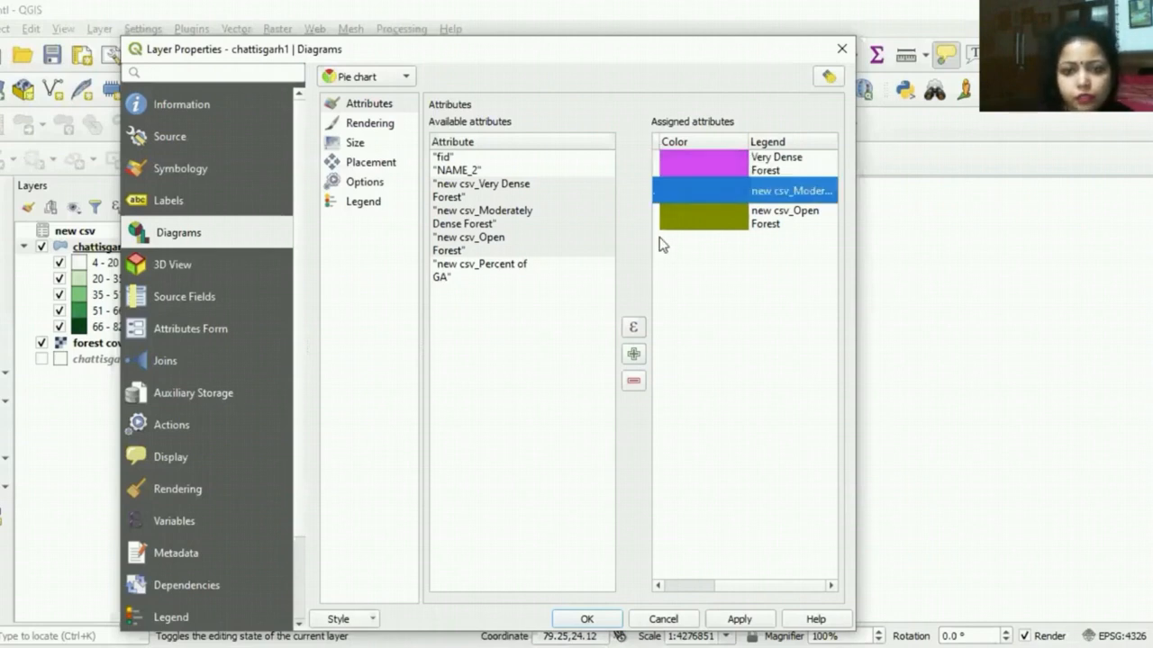
pyautogui.doubleClick(794, 191)
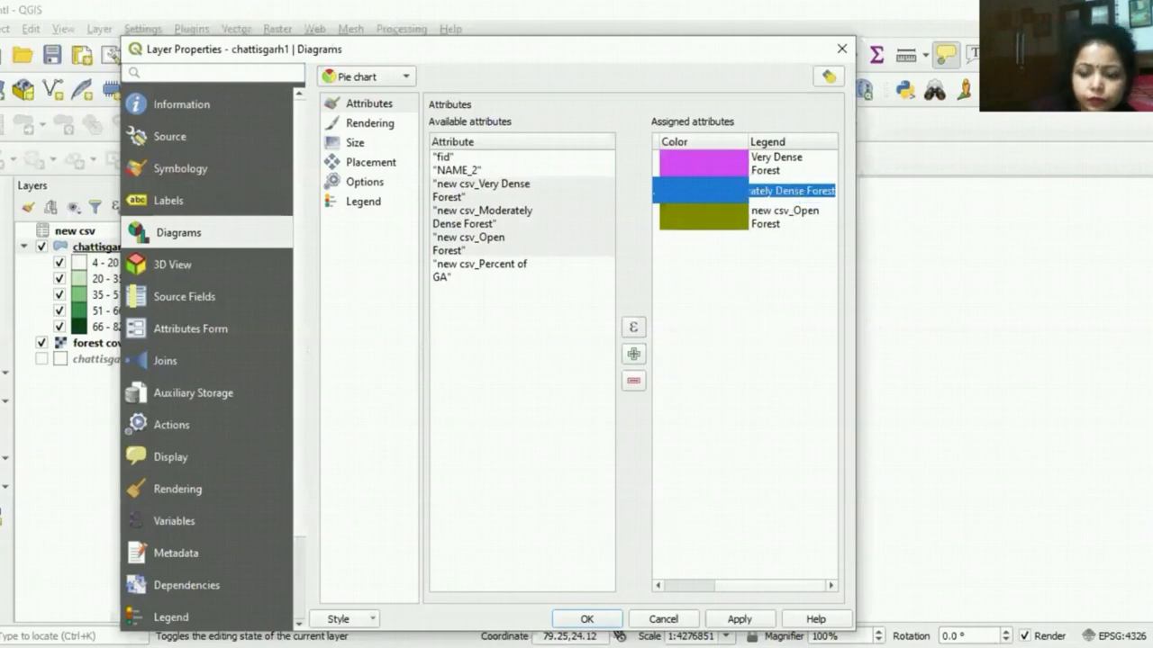
pyautogui.press('Left')
pyautogui.press('Left')
pyautogui.press('Left')
pyautogui.press('Left')
pyautogui.press('Left')
pyautogui.press('Left')
pyautogui.press('Left')
pyautogui.press('Left')
pyautogui.press('Left')
pyautogui.press('Left')
pyautogui.press('Left')
pyautogui.press('Left')
pyautogui.press('Left')
pyautogui.press('Left')
pyautogui.press('Left')
pyautogui.press('Left')
pyautogui.press('Left')
pyautogui.press('Left')
pyautogui.press('Left')
pyautogui.press('Left')
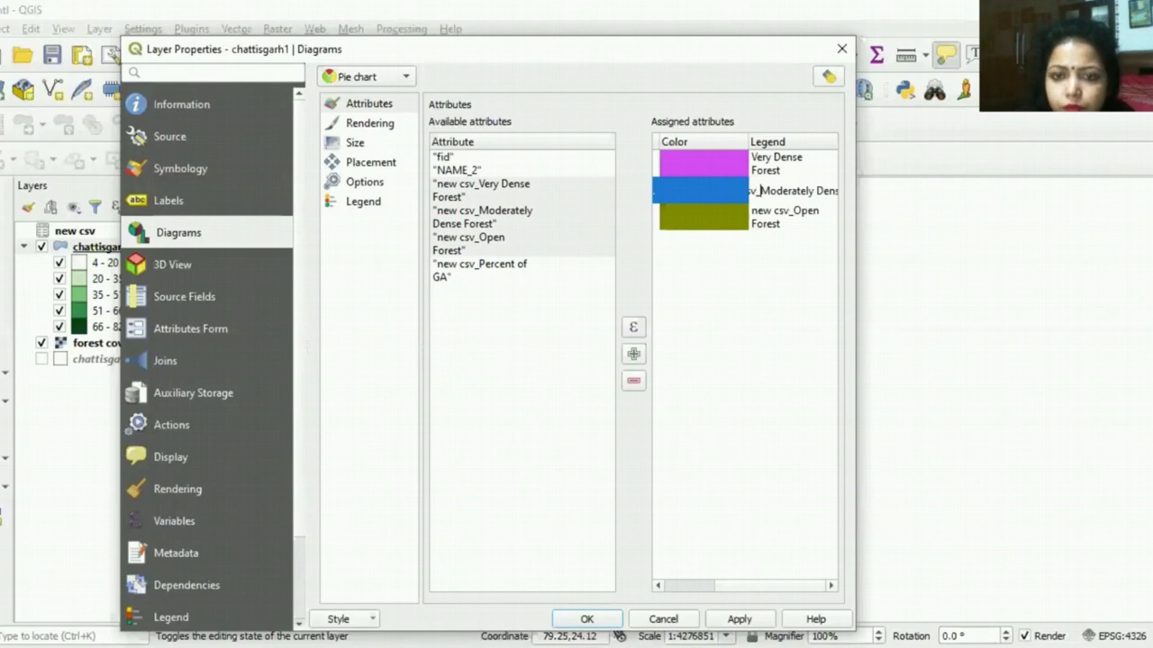
pyautogui.press('BackSpace')
pyautogui.press('BackSpace')
pyautogui.press('BackSpace')
pyautogui.press('BackSpace')
pyautogui.press('BackSpace')
pyautogui.press('BackSpace')
pyautogui.press('BackSpace')
pyautogui.press('BackSpace')
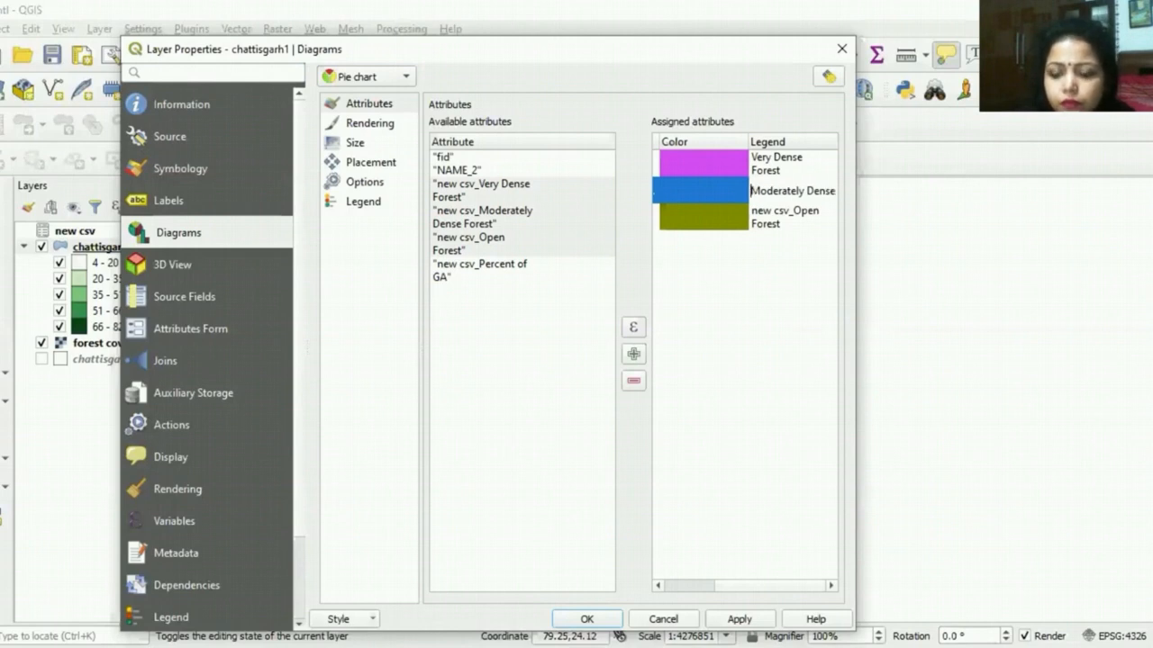
# Step: Remove the new csv_ prefix from the third attribute's legend so it reads "Open Forest"
pyautogui.click(785, 217)
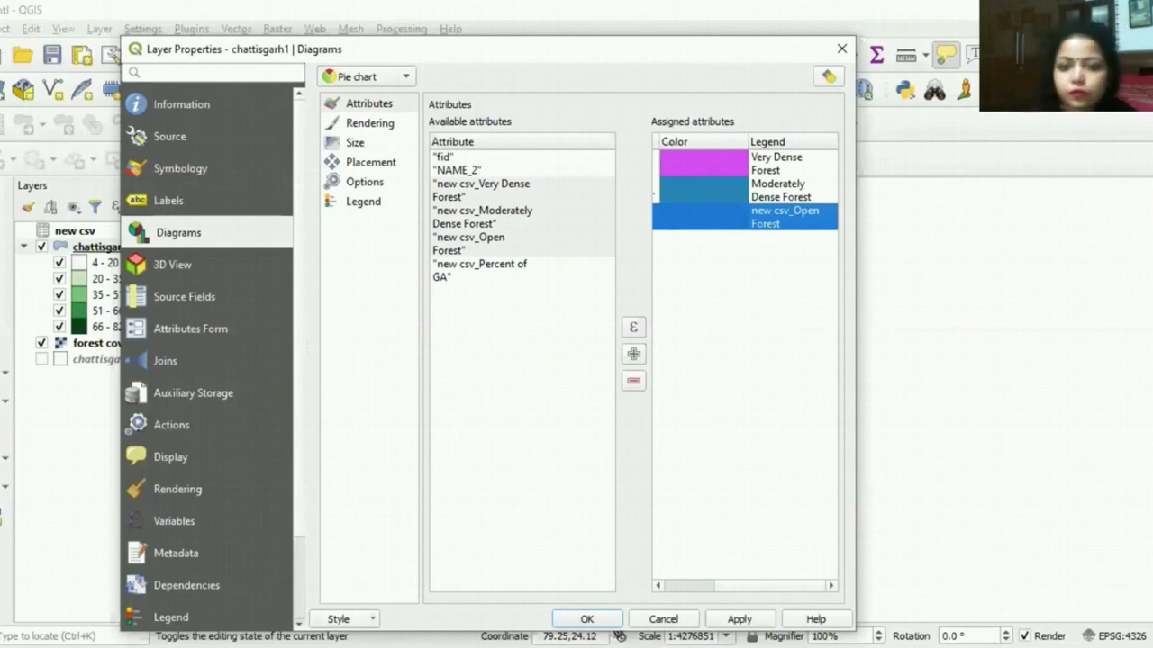
pyautogui.doubleClick(791, 219)
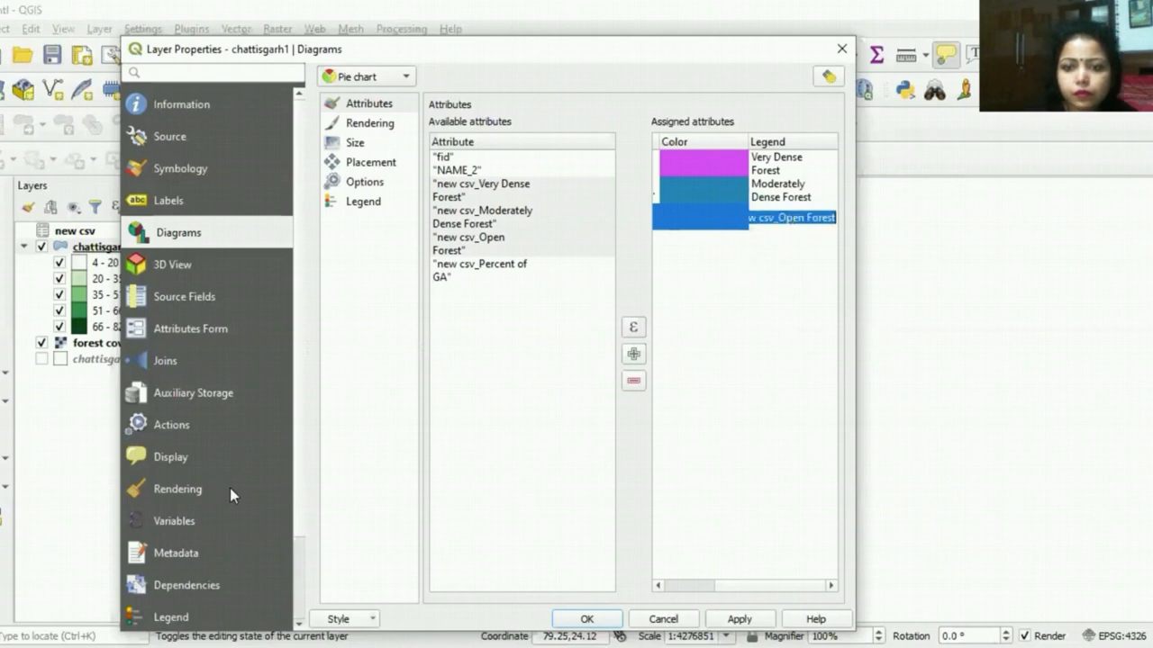
pyautogui.press('Left')
pyautogui.press('Left')
pyautogui.press('Left')
pyautogui.press('Left')
pyautogui.press('Left')
pyautogui.press('Left')
pyautogui.press('Left')
pyautogui.press('Left')
pyautogui.press('Left')
pyautogui.press('Left')
pyautogui.press('Left')
pyautogui.press('Left')
pyautogui.press('Left')
pyautogui.press('Left')
pyautogui.press('Left')
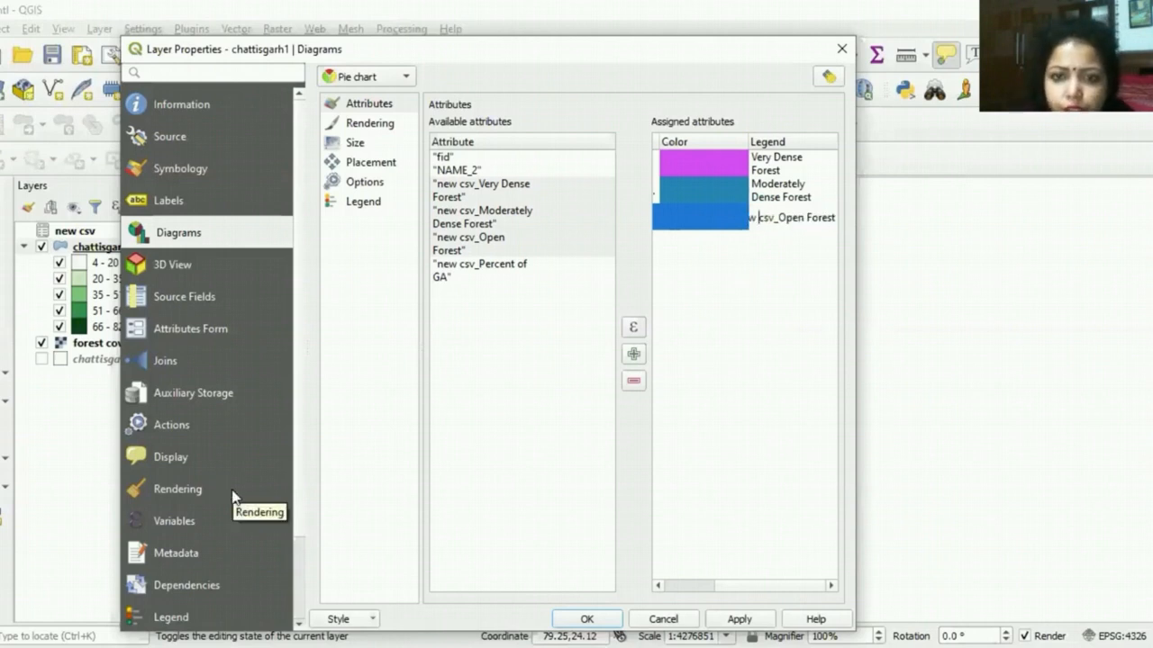
pyautogui.press('Right')
pyautogui.press('Right')
pyautogui.press('BackSpace')
pyautogui.press('BackSpace')
pyautogui.press('BackSpace')
pyautogui.press('BackSpace')
pyautogui.press('BackSpace')
pyautogui.press('BackSpace')
pyautogui.press('BackSpace')
pyautogui.press('BackSpace')
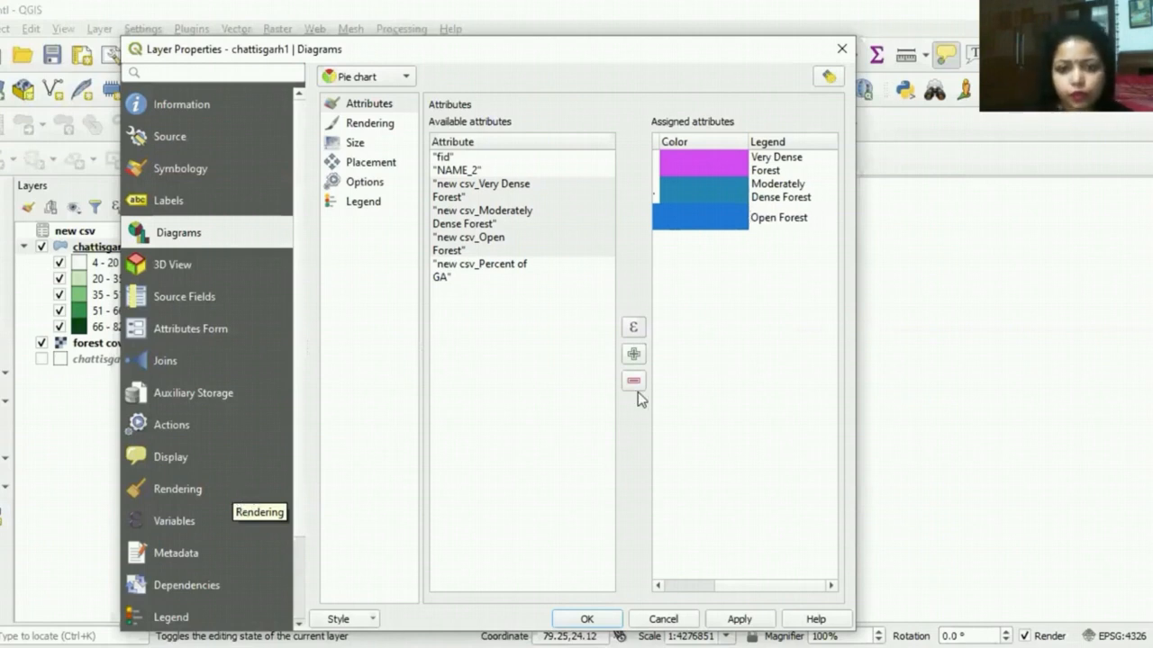
pyautogui.click(730, 292)
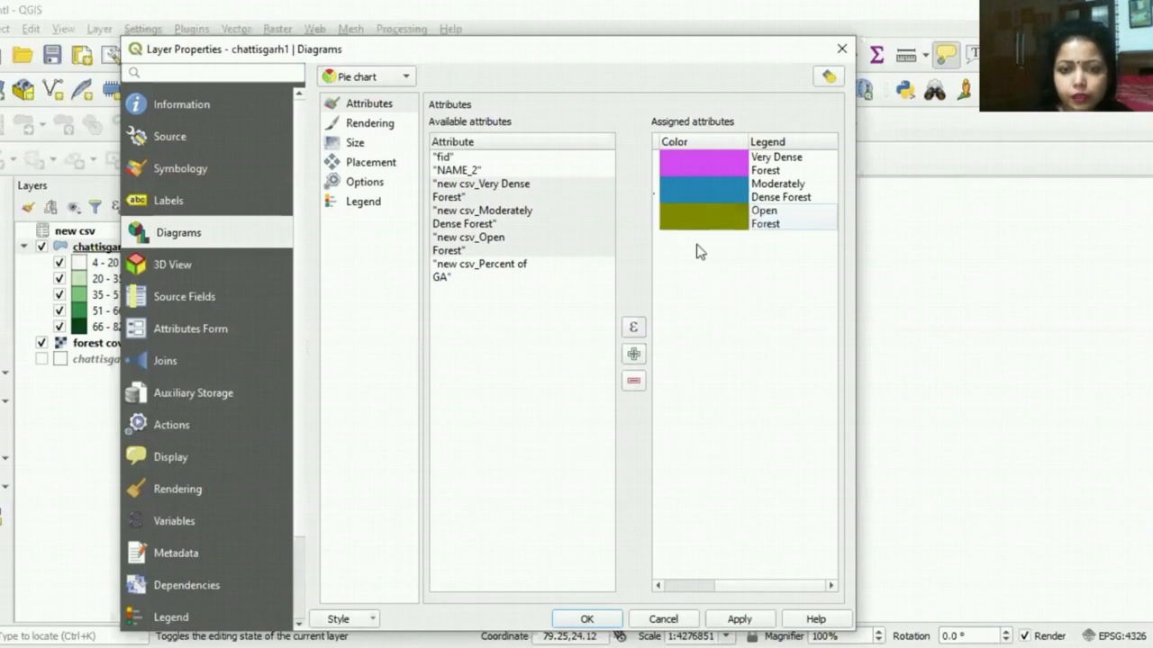
# Step: Try the olive color #afb70a for the Moderately Dense Forest attribute
pyautogui.doubleClick(707, 193)
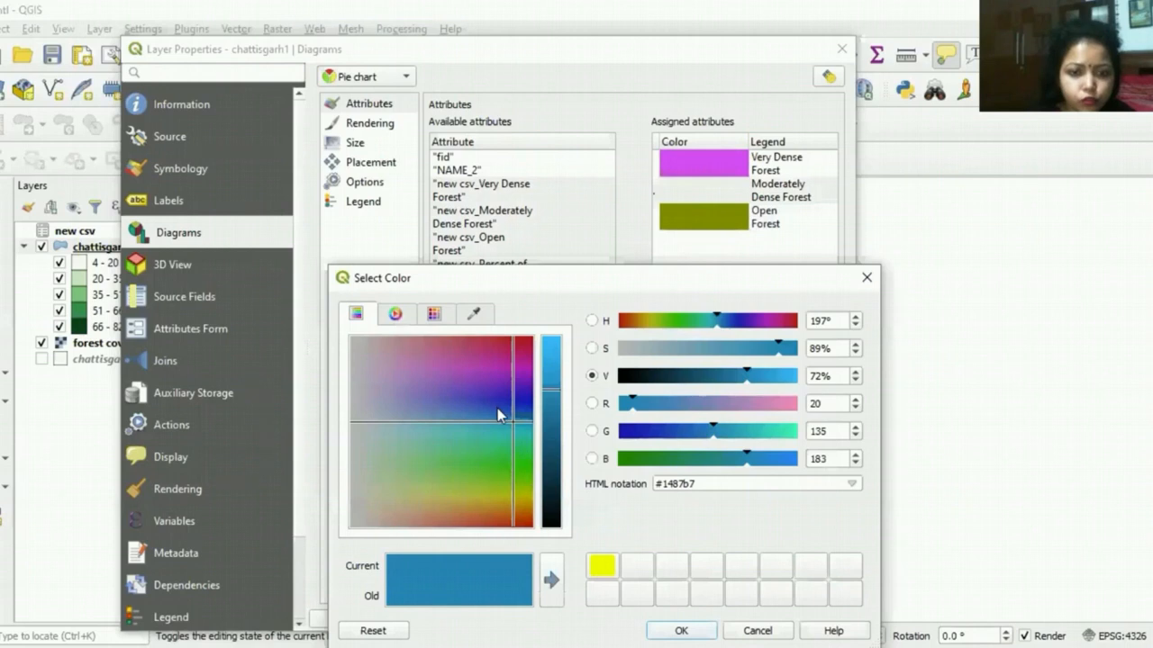
pyautogui.moveTo(507, 417); pyautogui.dragTo(522, 494)
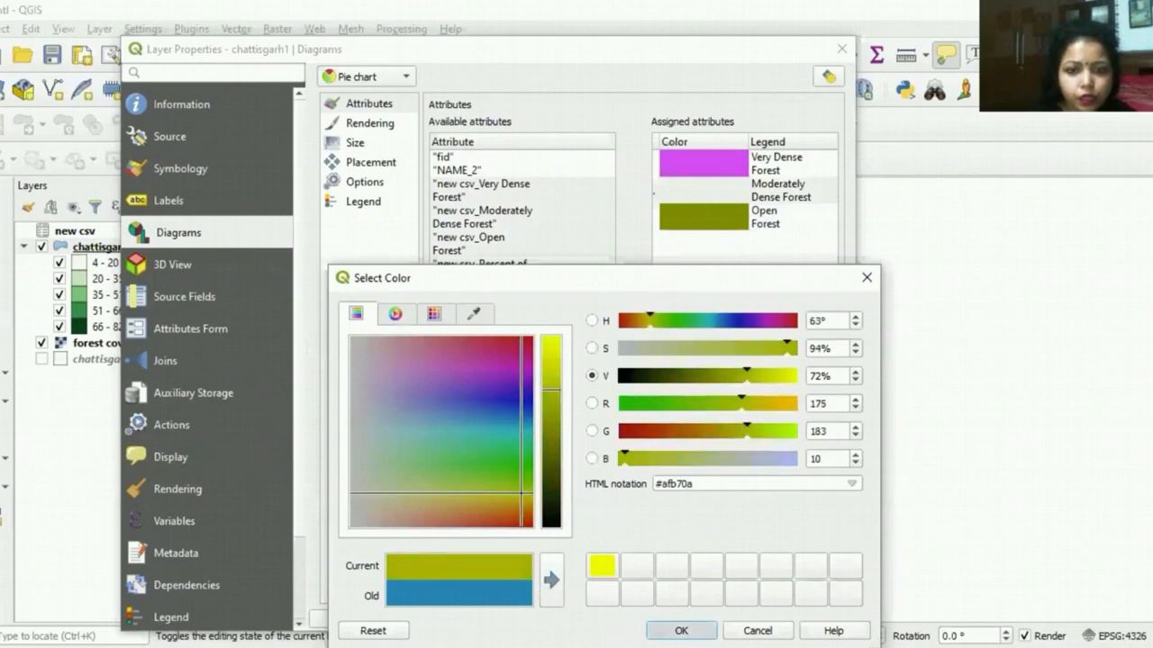
pyautogui.click(682, 630)
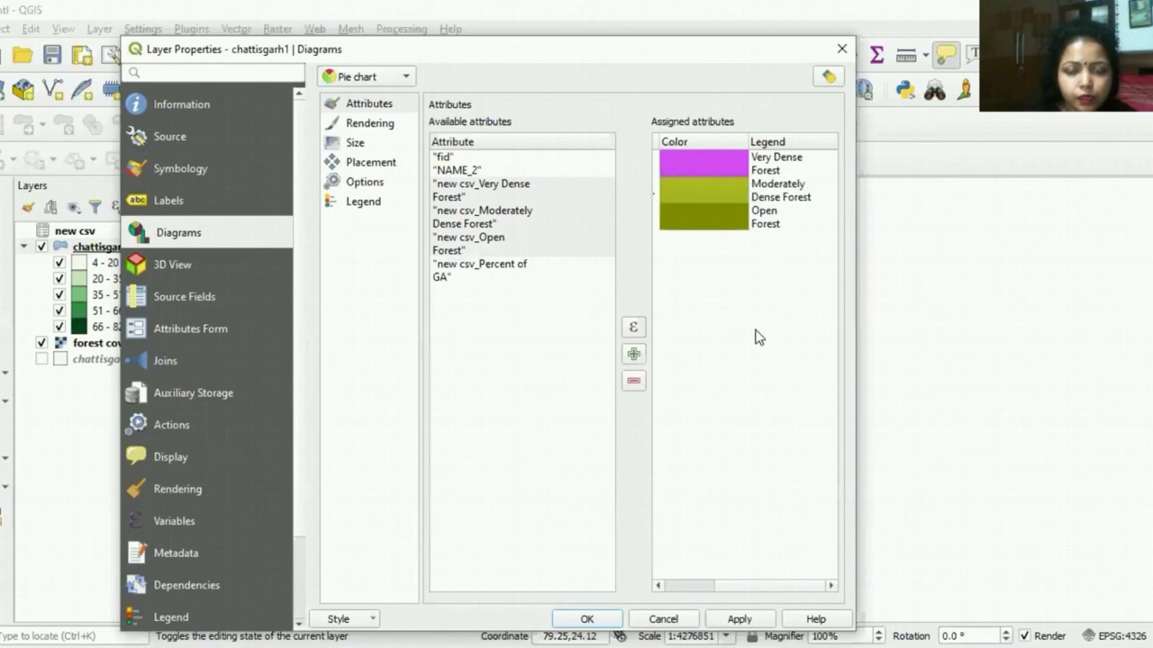
# Step: Set the Moderately Dense Forest attribute's color to golden yellow, #f9d32a
pyautogui.click(716, 192)
pyautogui.doubleClick(714, 191)
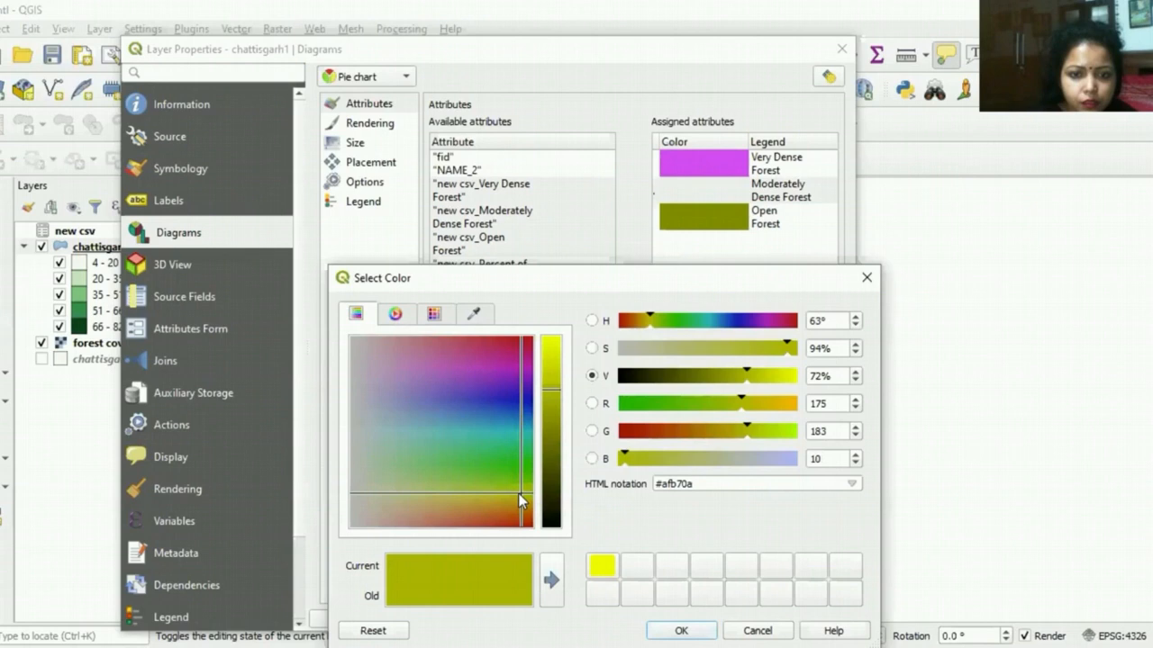
pyautogui.moveTo(521, 501); pyautogui.dragTo(503, 507)
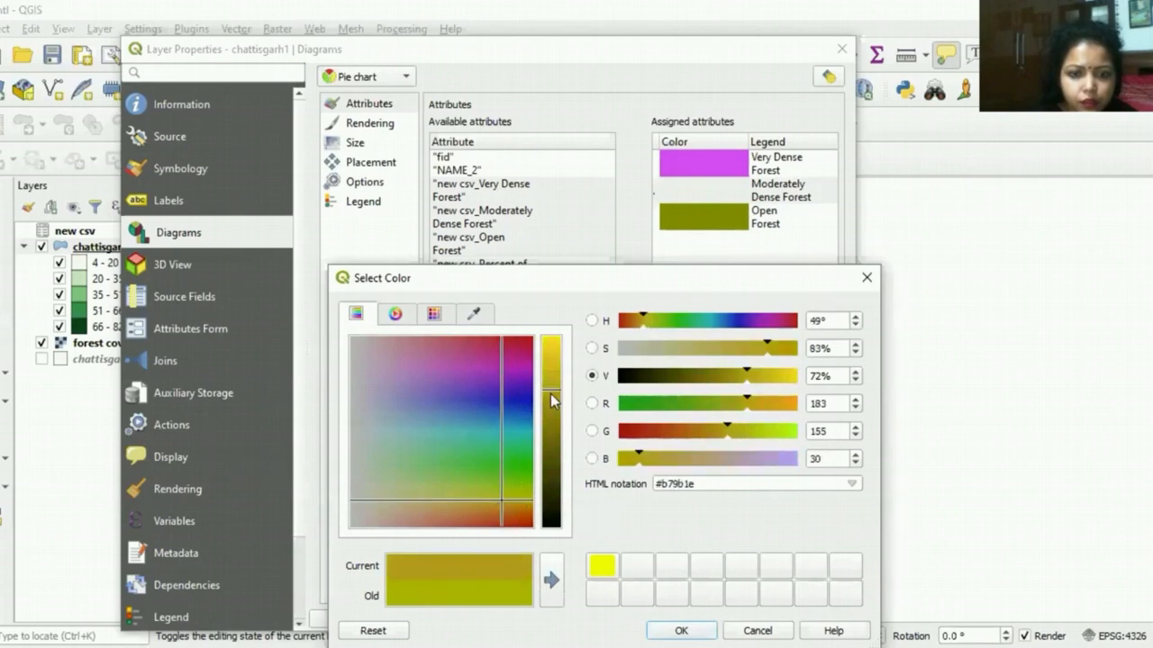
pyautogui.moveTo(553, 400); pyautogui.dragTo(552, 340)
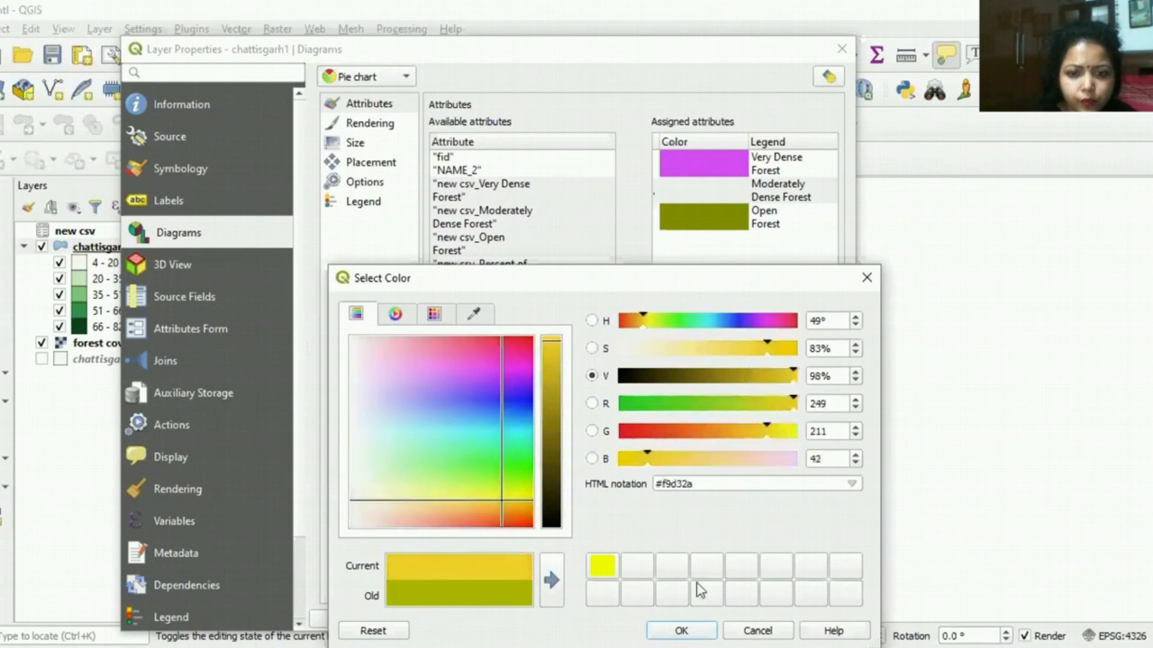
pyautogui.click(681, 630)
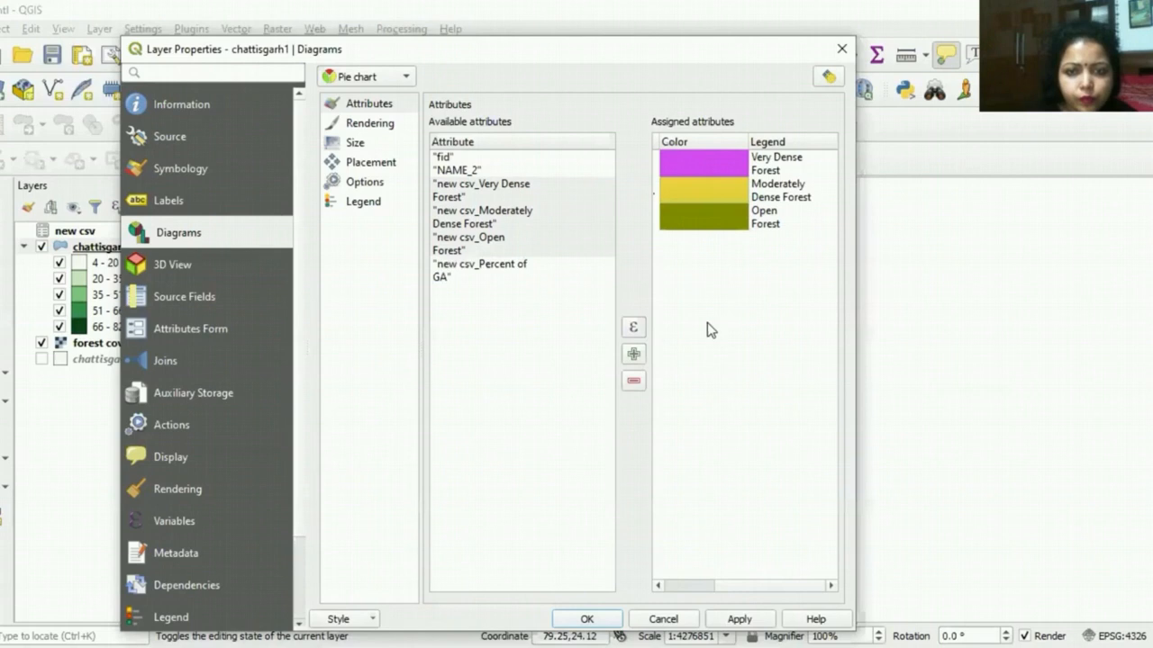
# Step: Set the Open Forest attribute's color to dark blue, #0a0c8d, and apply the pie chart settings to the layer
pyautogui.click(710, 221)
pyautogui.doubleClick(709, 221)
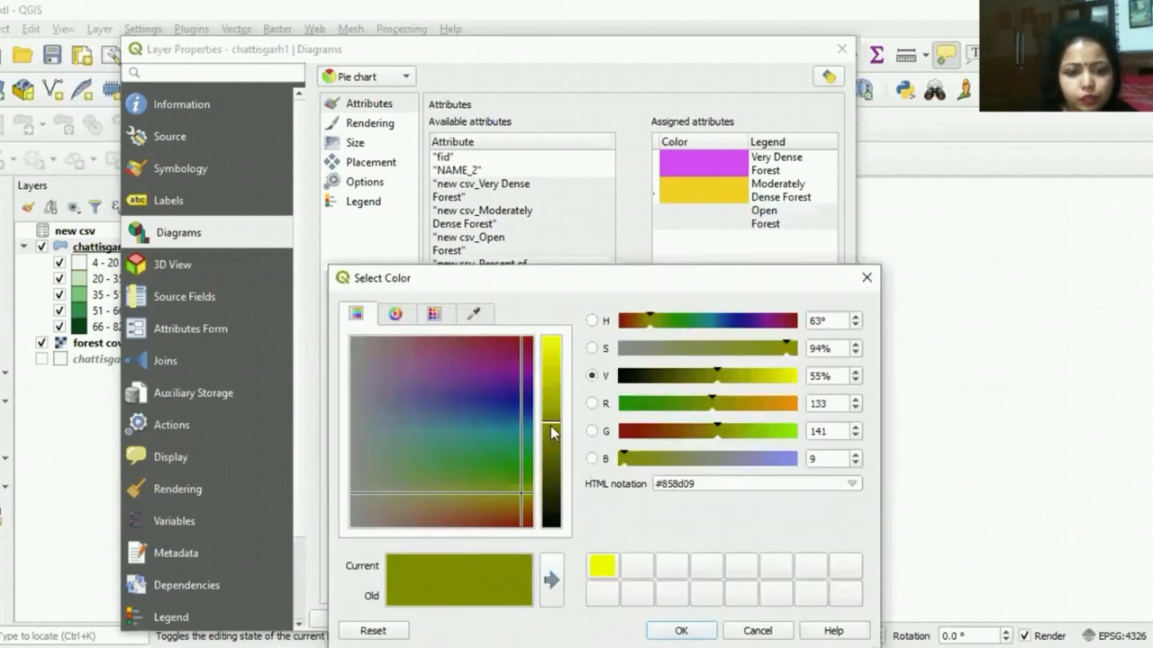
pyautogui.moveTo(518, 494); pyautogui.dragTo(518, 407)
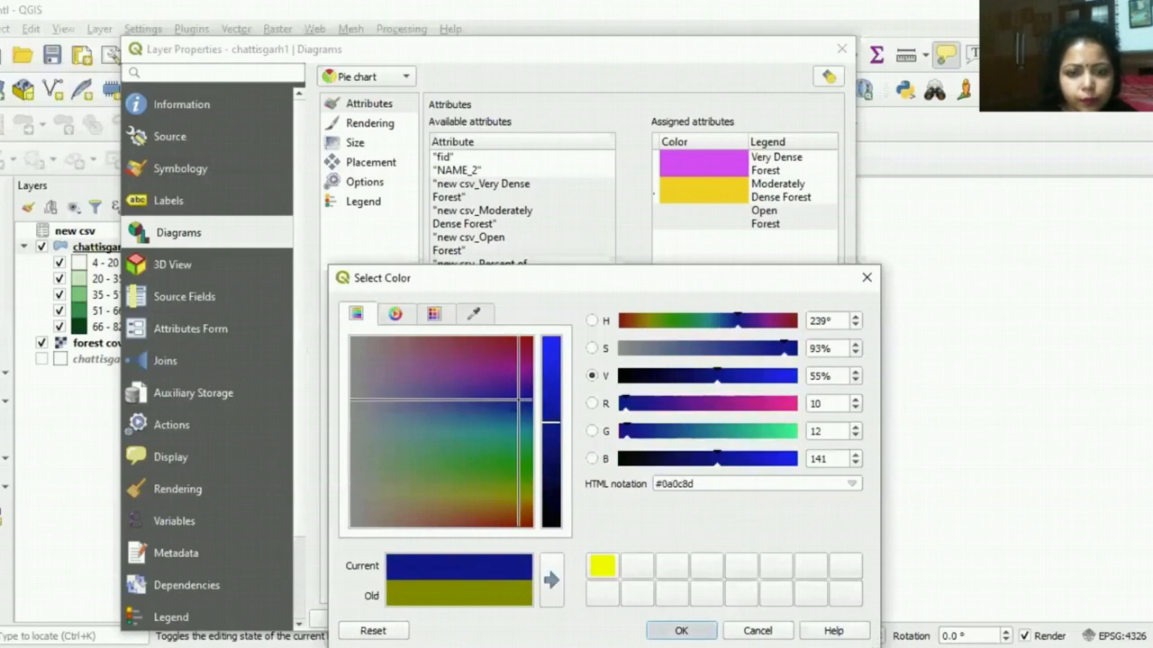
pyautogui.click(680, 630)
pyautogui.click(739, 619)
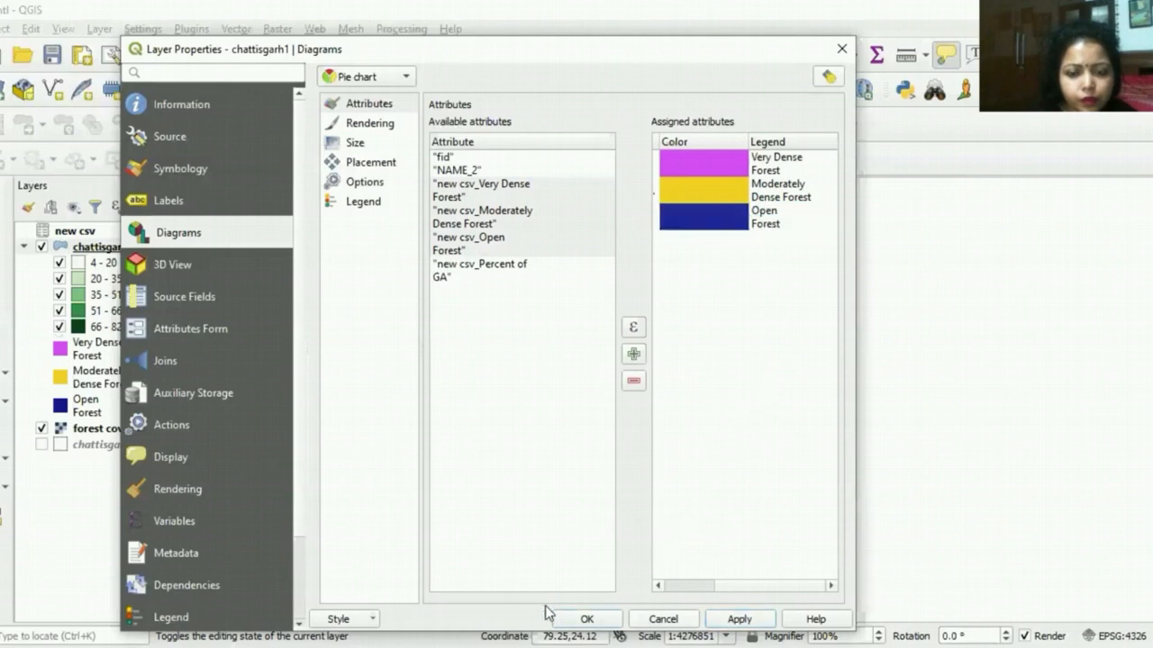
# Step: Confirm the pie chart properties of chattisgarh1 and hide the forest cover_modified layer
pyautogui.click(739, 618)
pyautogui.click(586, 619)
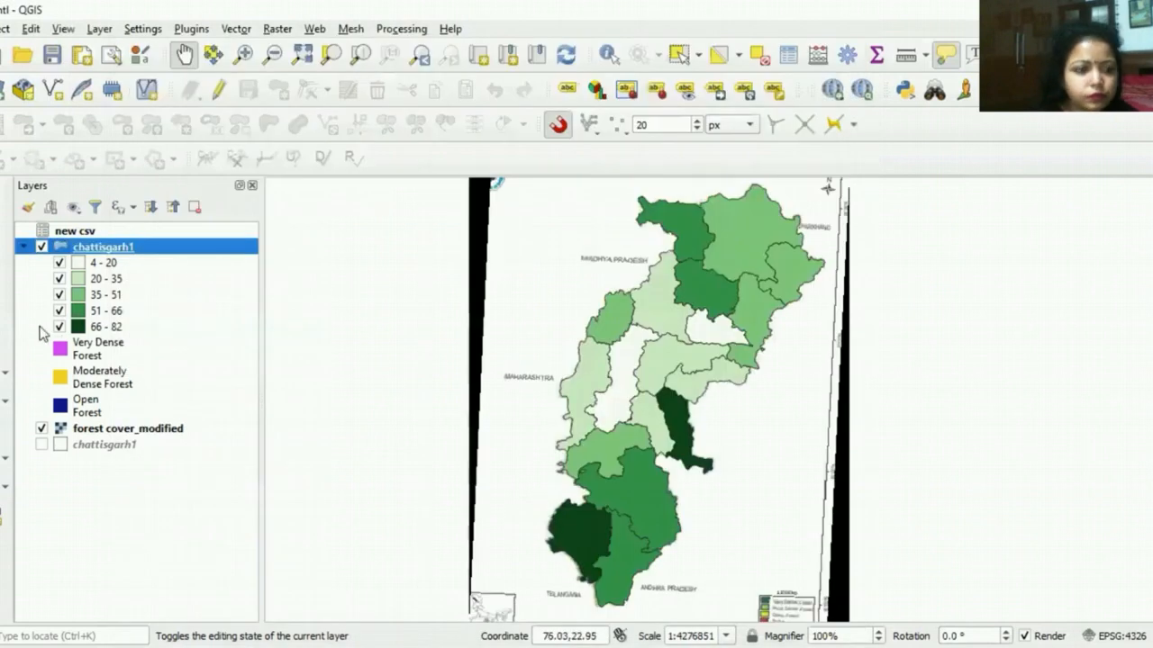
pyautogui.click(41, 429)
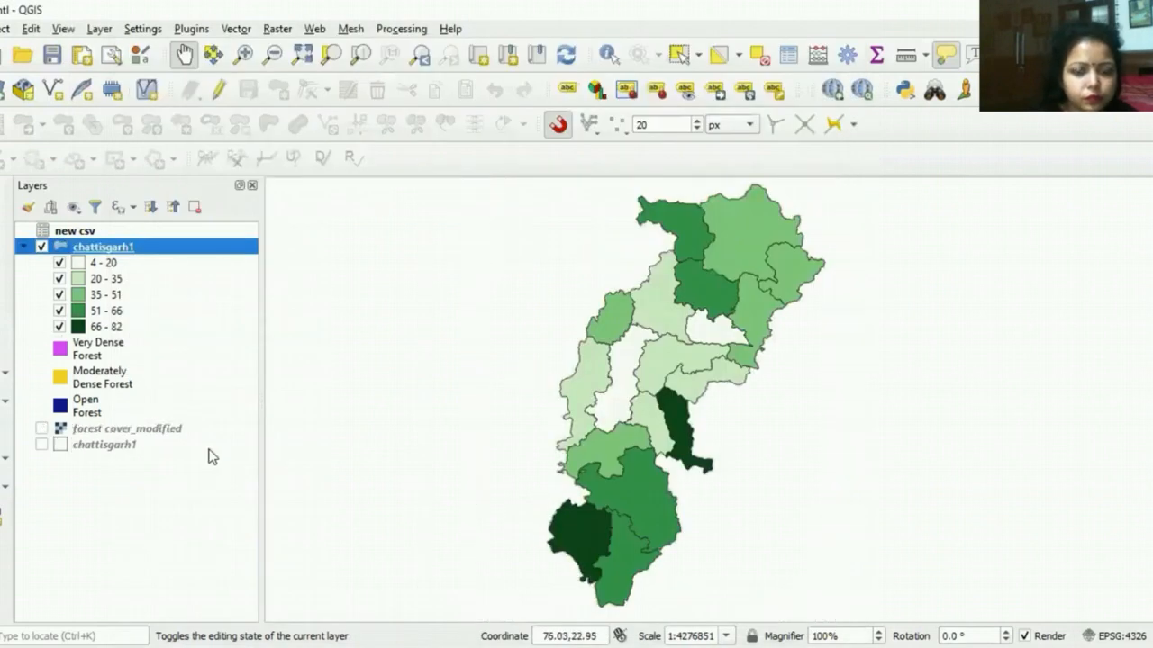
# Step: Check the diagram attributes assigned to the chattisgarh1 layer and reapply its pie chart settings
pyautogui.rightClick(114, 246)
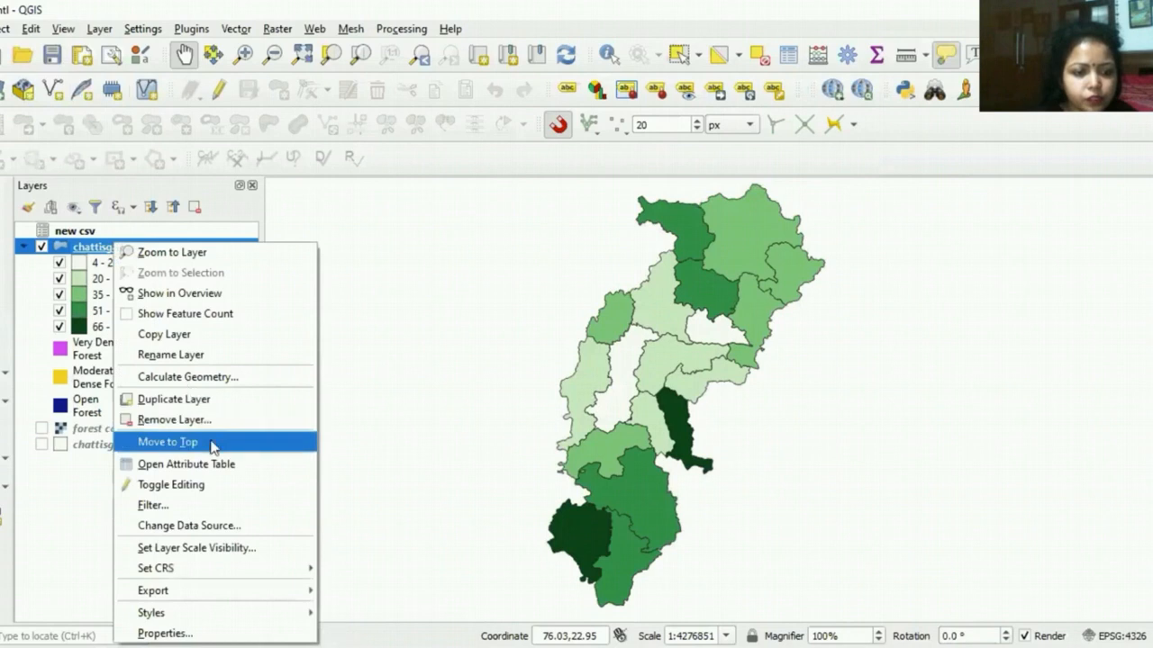
pyautogui.click(165, 633)
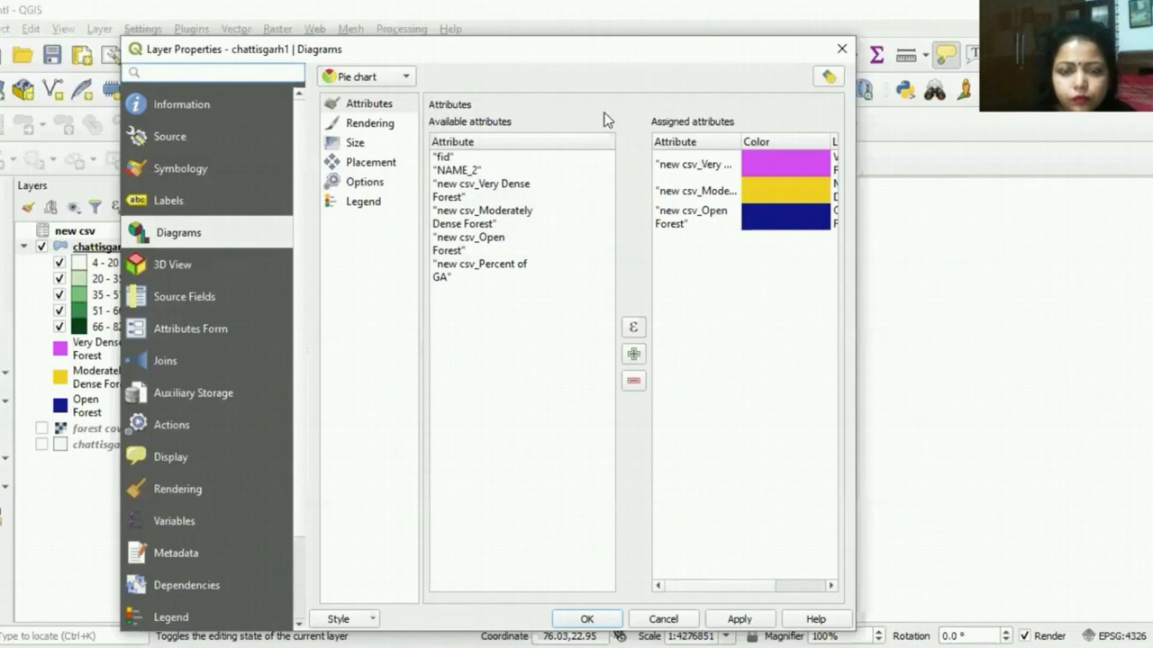
pyautogui.click(368, 108)
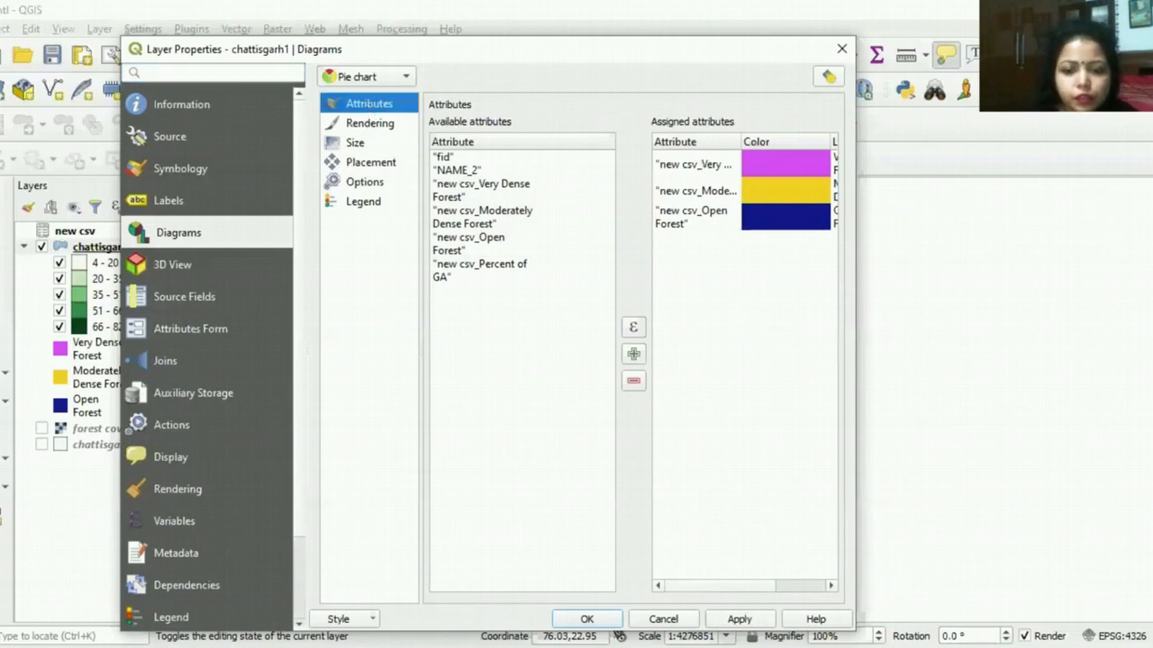
pyautogui.click(739, 619)
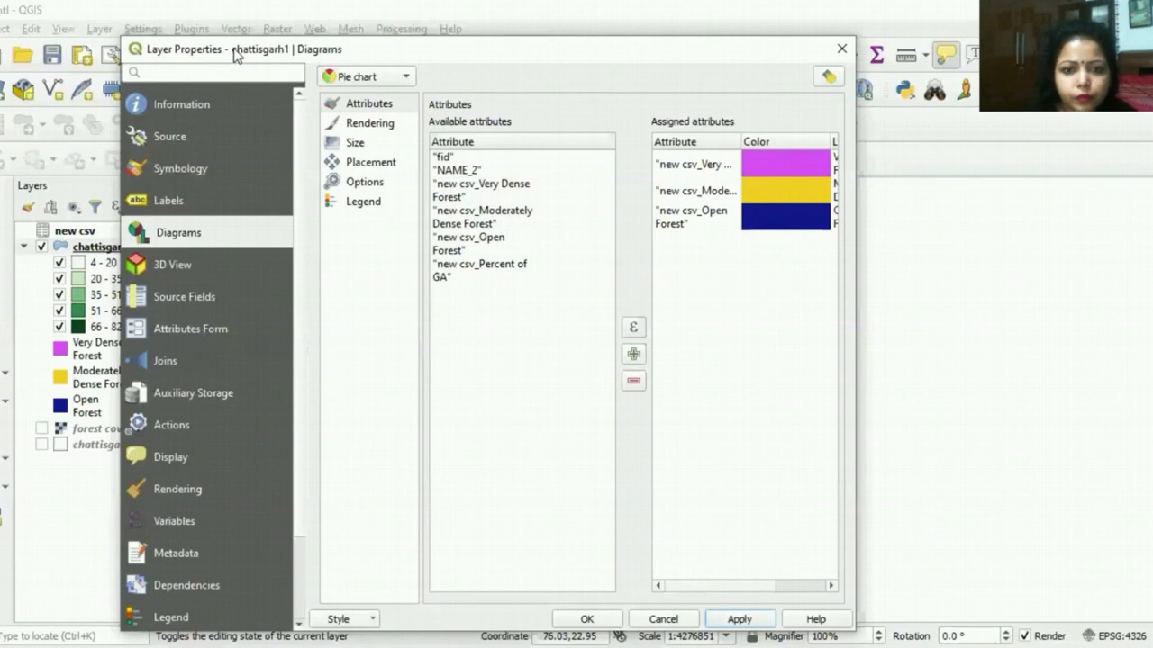
pyautogui.moveTo(236, 54); pyautogui.dragTo(67, 59)
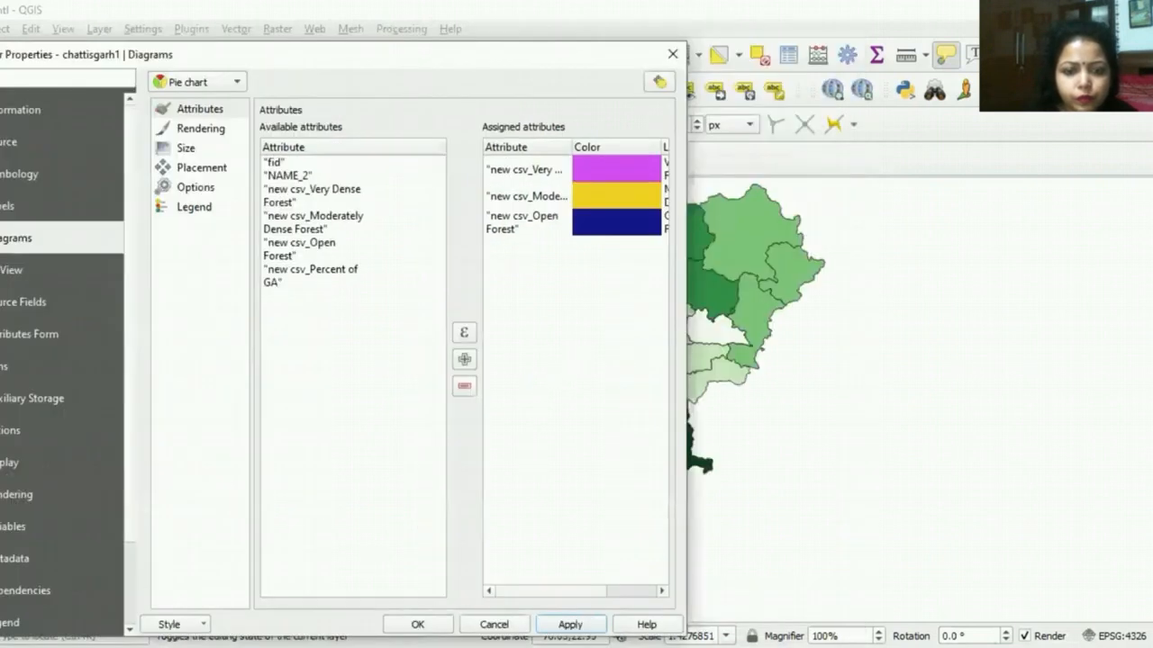
pyautogui.click(570, 624)
pyautogui.click(431, 623)
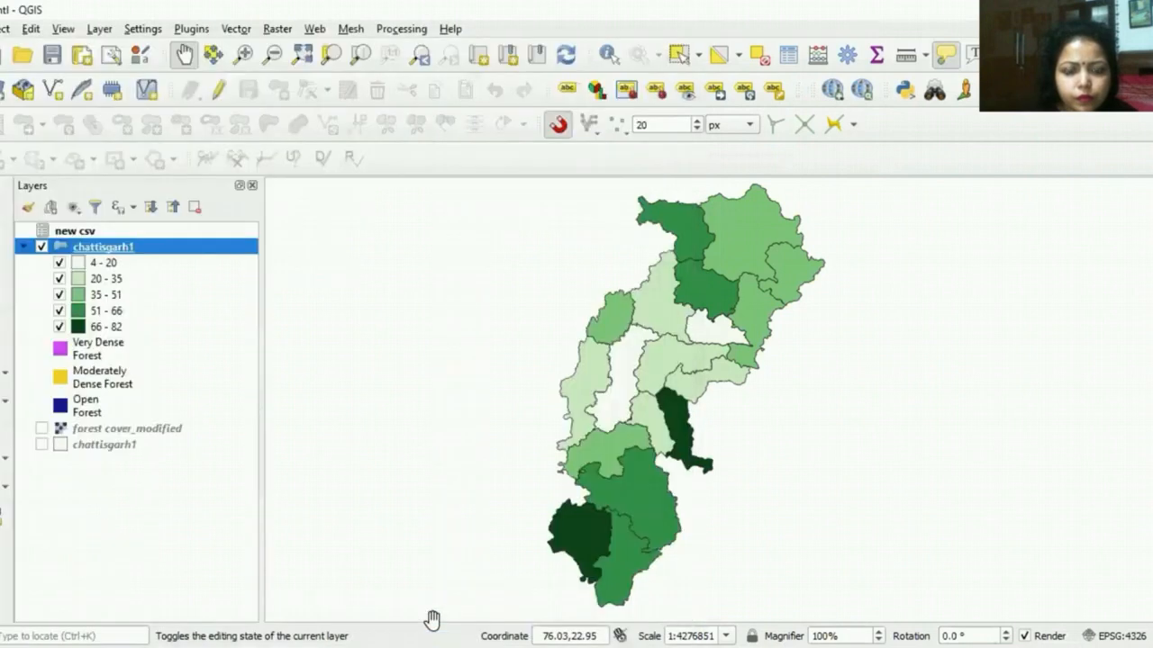
# Step: Switch the chattisgarh1 pie charts from scaled size to a fixed size of 8 millimeters and apply it to the layer
pyautogui.rightClick(137, 259)
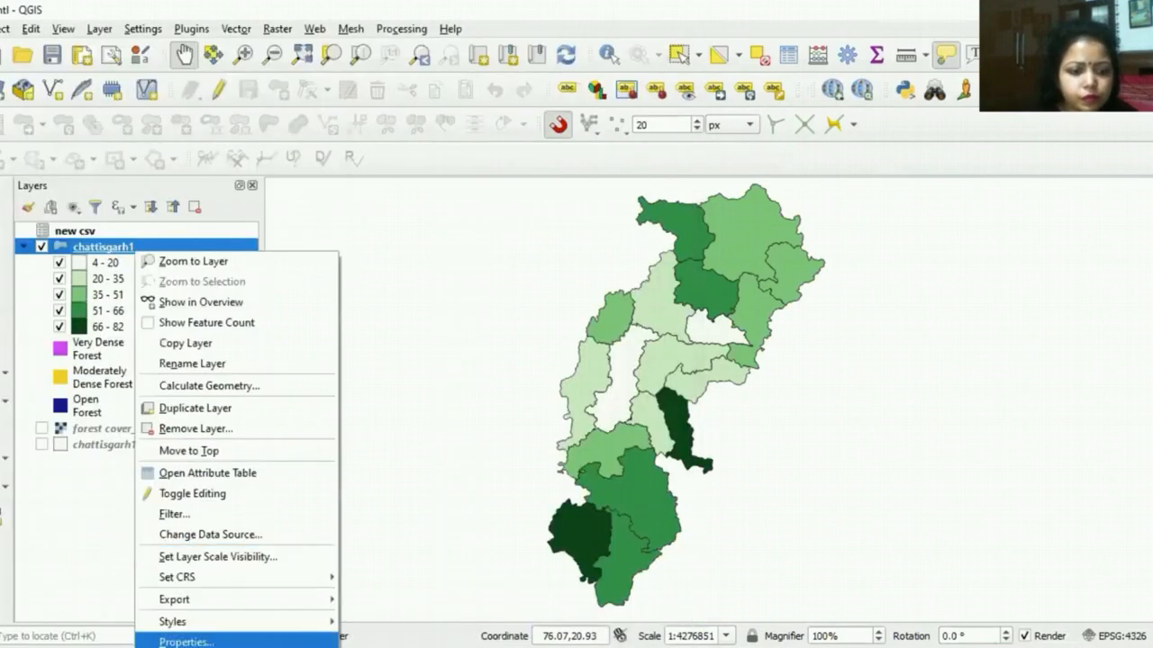
pyautogui.click(186, 642)
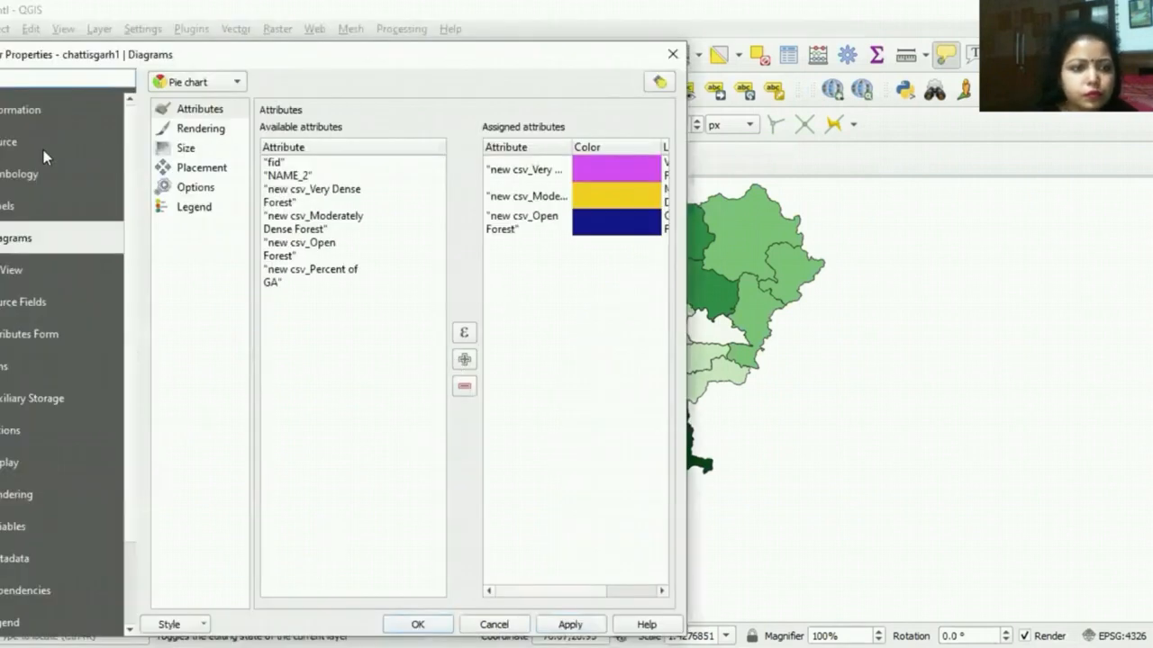
pyautogui.click(201, 171)
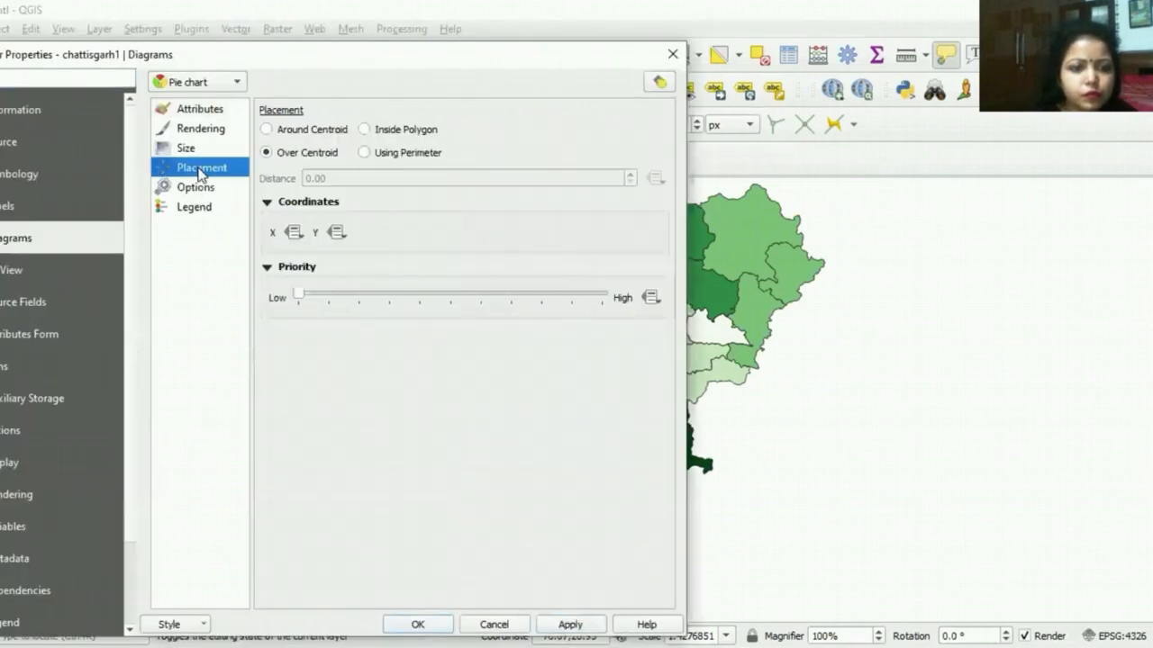
pyautogui.click(197, 153)
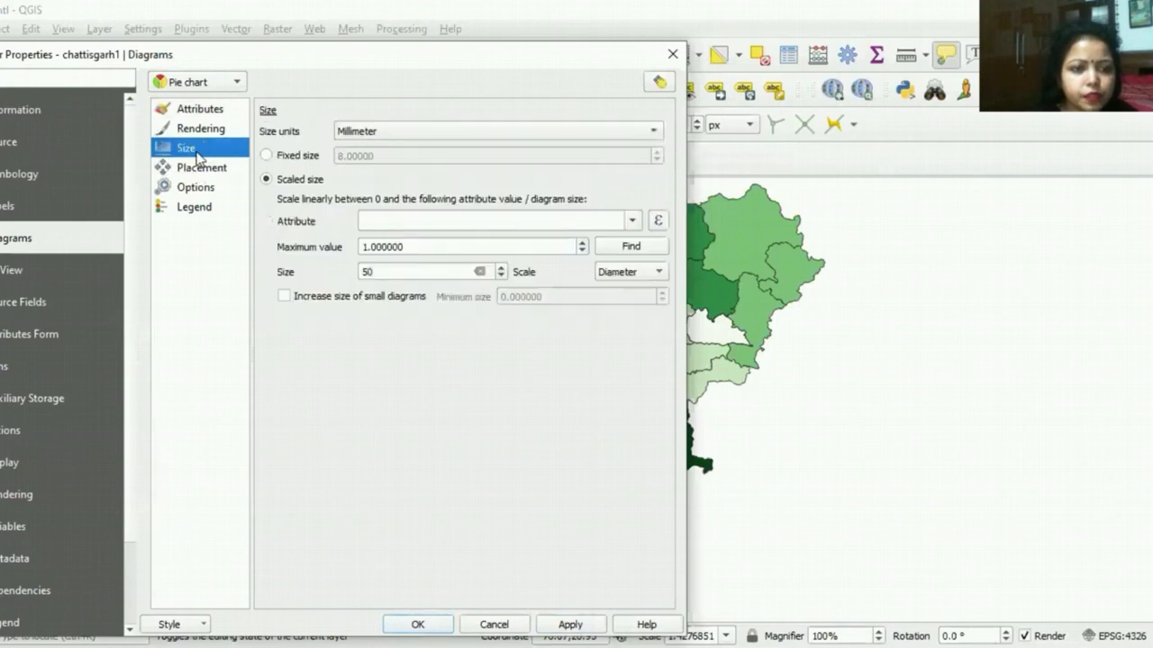
pyautogui.click(266, 156)
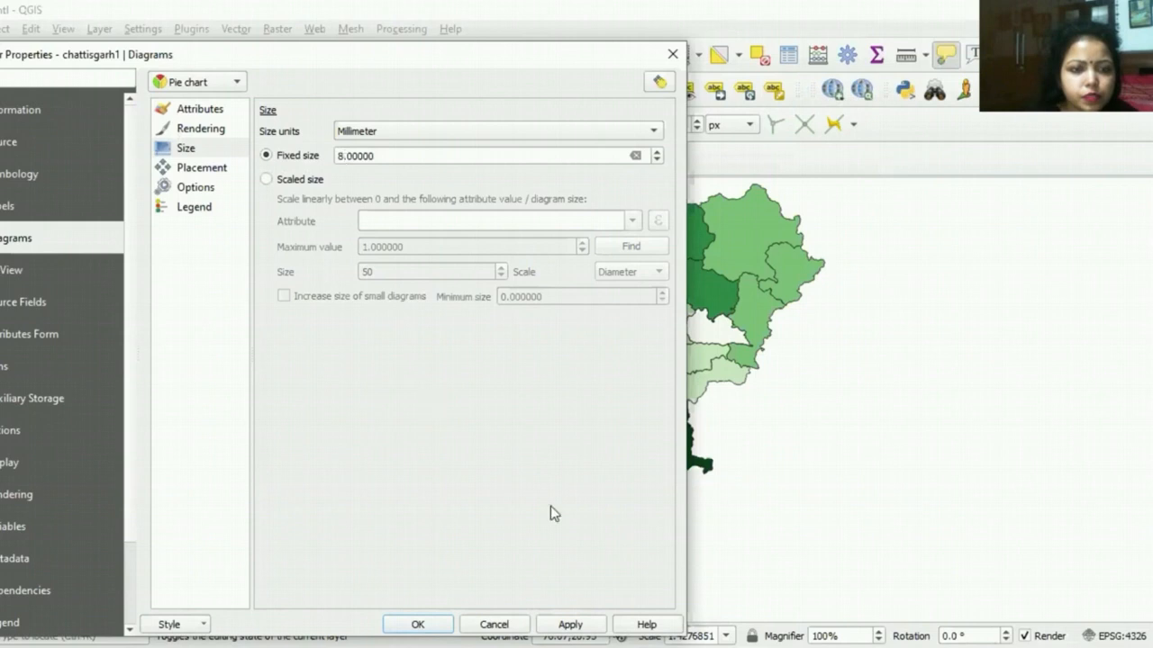
pyautogui.click(570, 624)
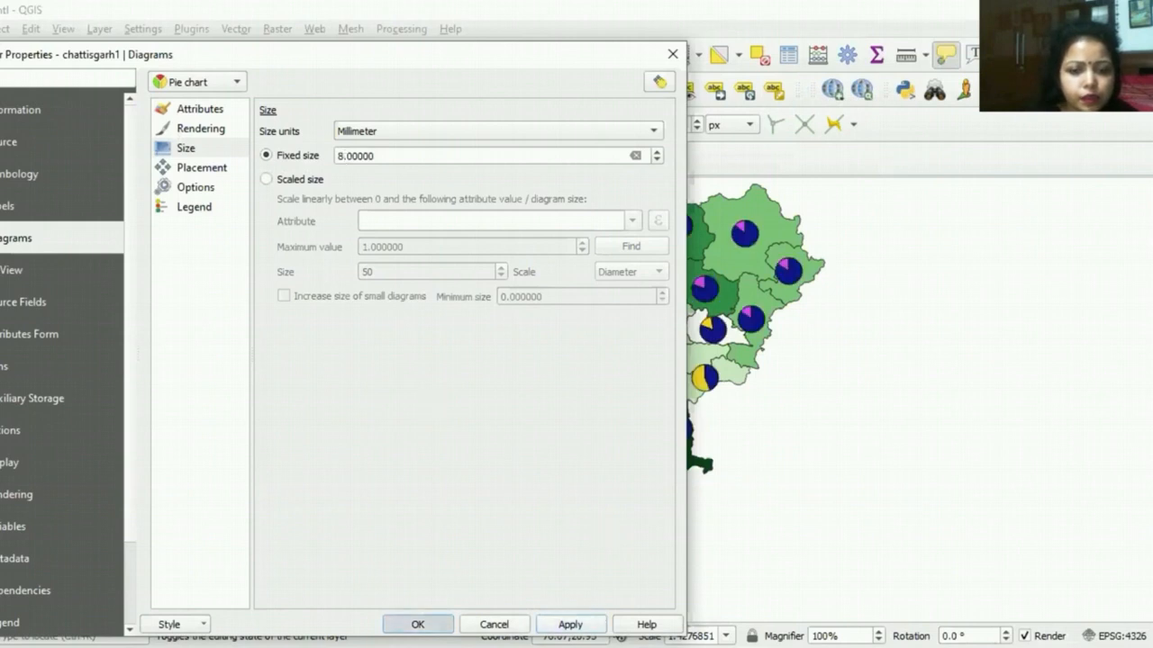
pyautogui.click(417, 624)
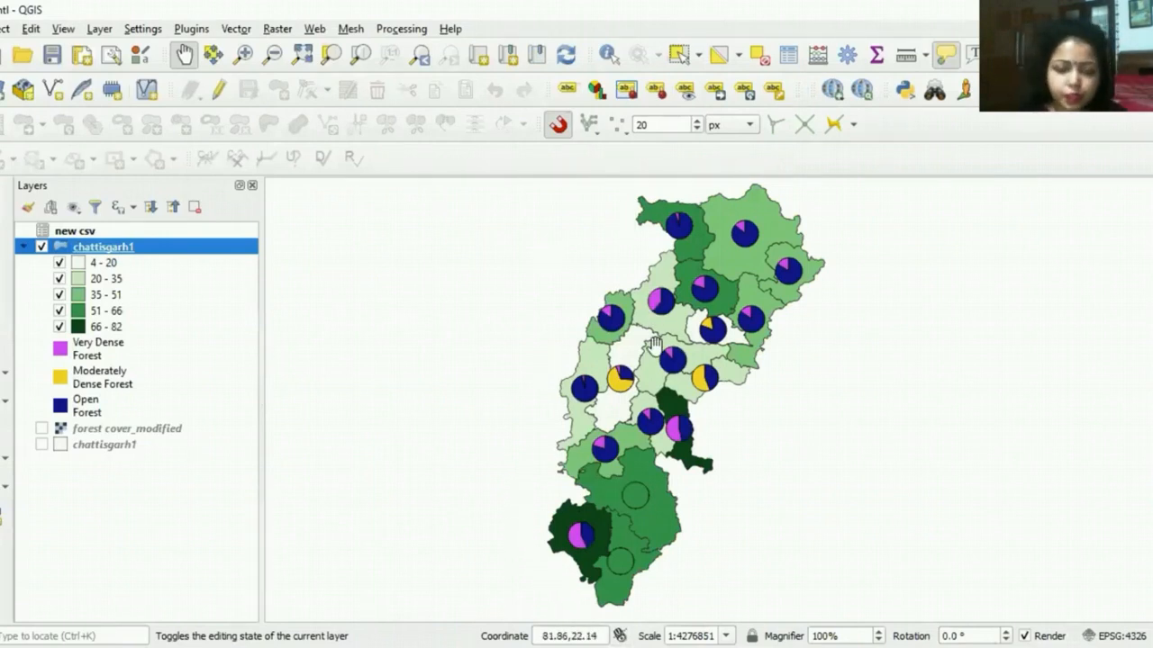
# Step: Examine the forest density pie charts and green shading across the districts on the map
pyautogui.scroll(1, 654, 364)
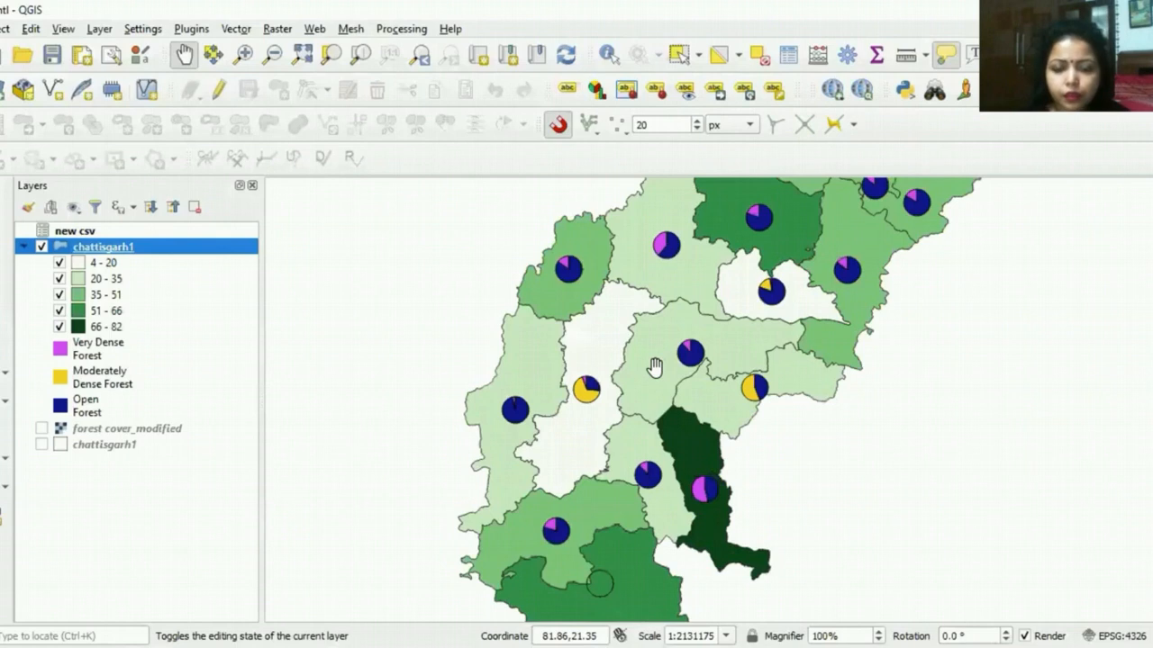
pyautogui.scroll(-1, 655, 364)
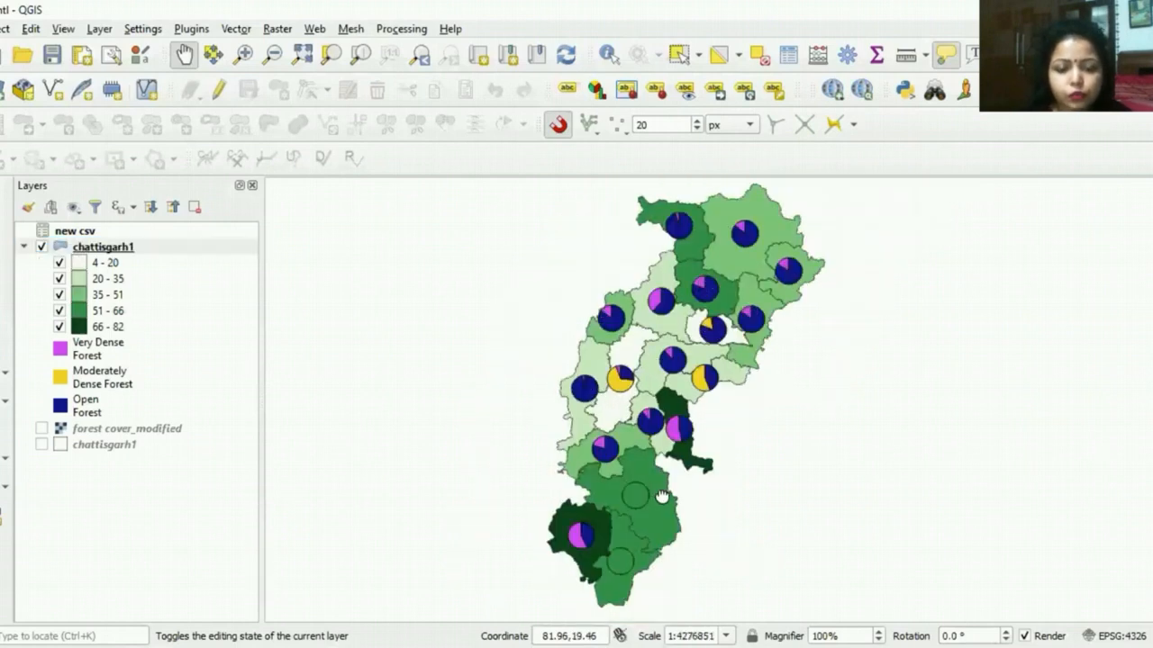
pyautogui.moveTo(657, 476); pyautogui.dragTo(652, 450)
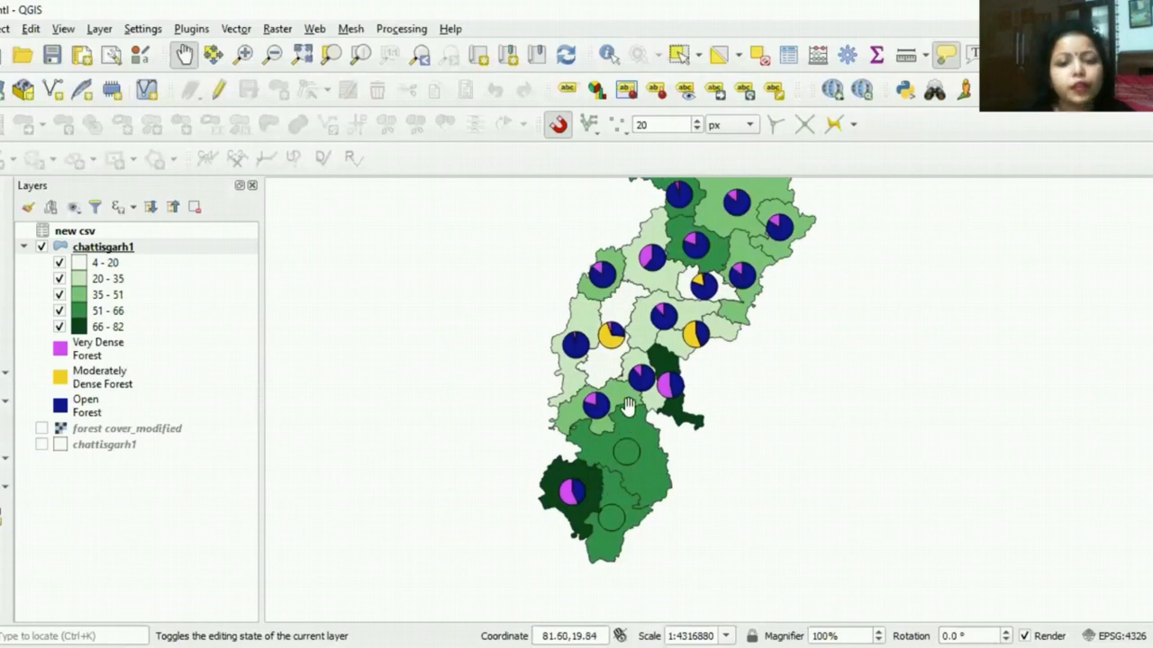
pyautogui.moveTo(658, 384); pyautogui.dragTo(660, 410)
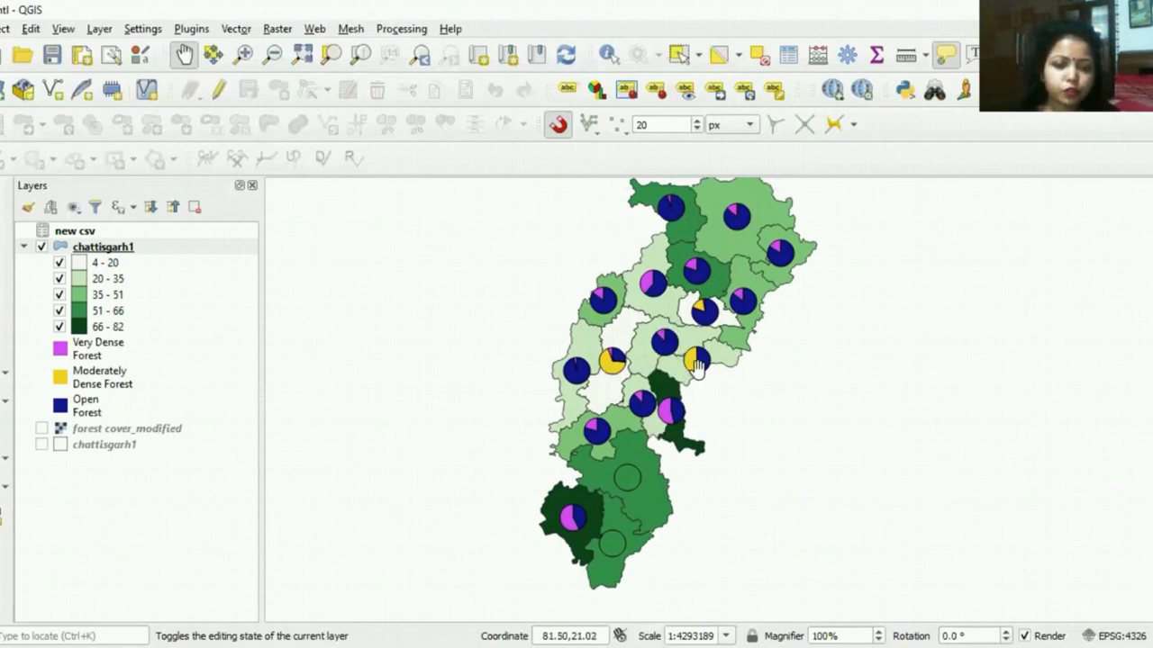
pyautogui.moveTo(634, 327); pyautogui.dragTo(637, 344)
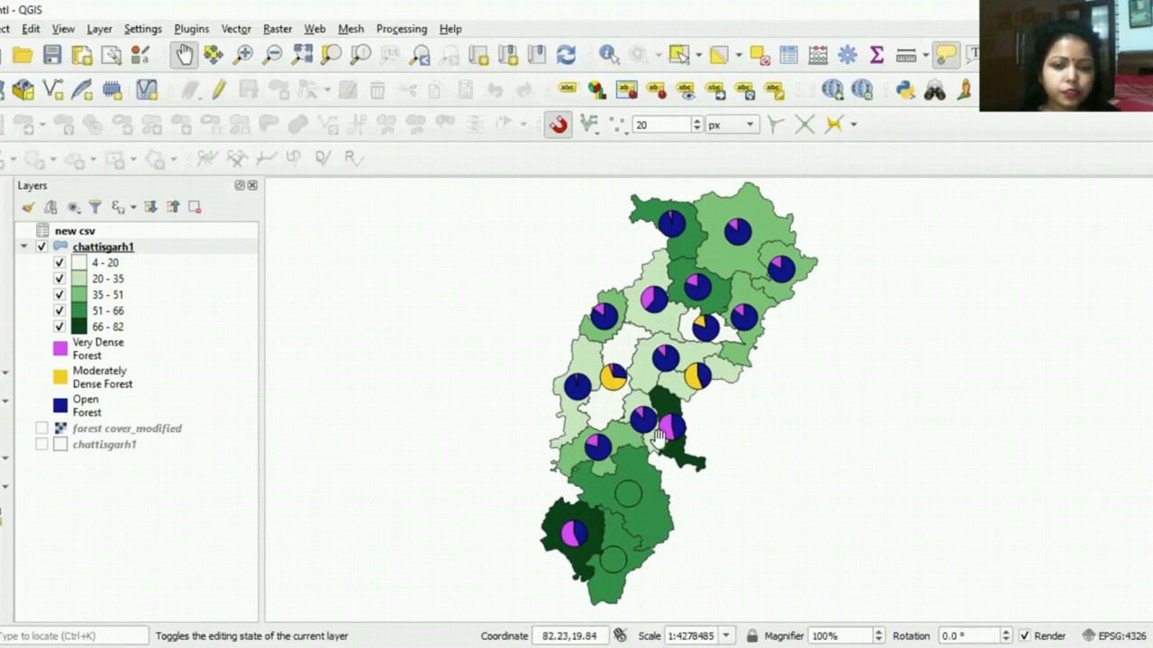
pyautogui.moveTo(681, 369); pyautogui.dragTo(670, 391)
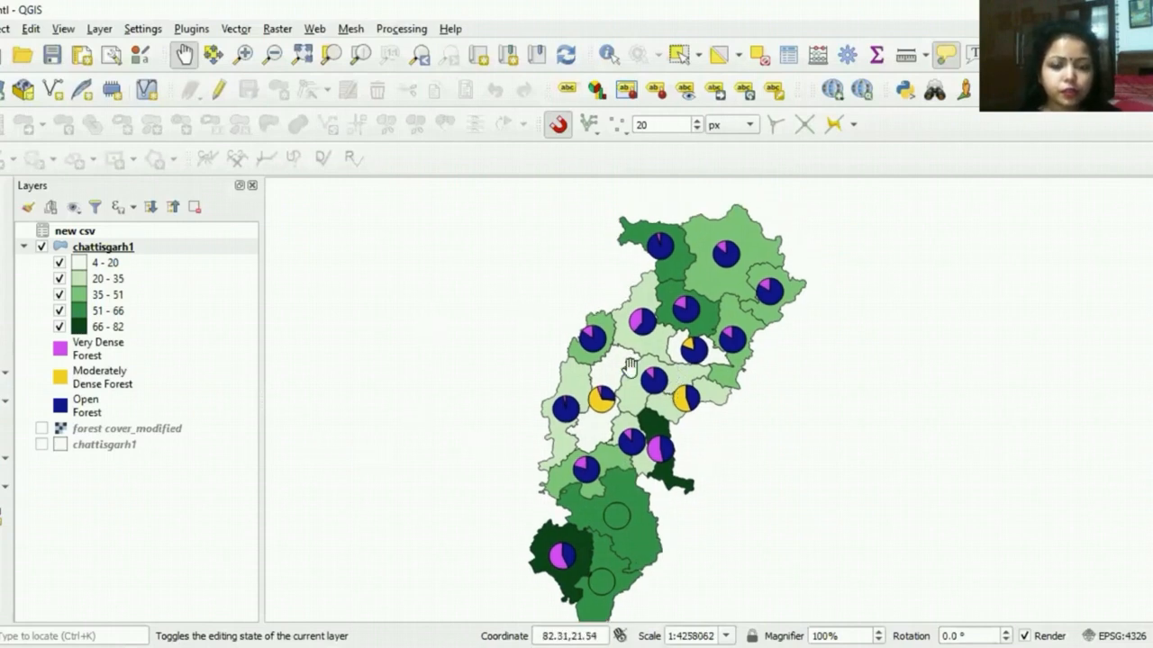